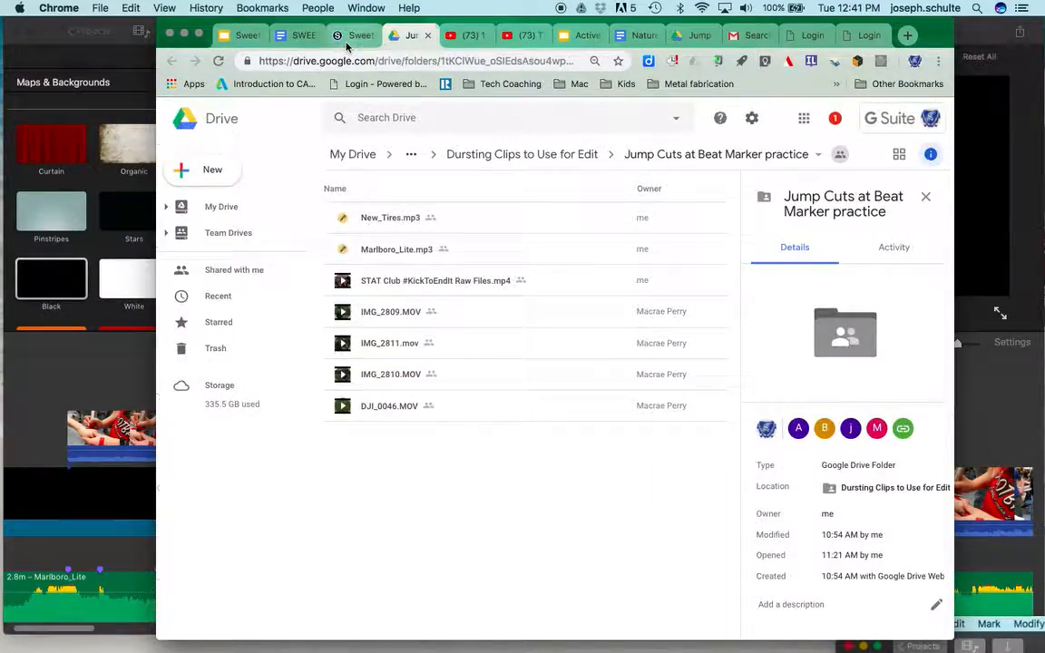
Step: Review the Schoology assignment's instructions and grading criteria for the beat edit, and return to the iMovie project
click(346, 43)
scroll(409, 309, down, 3)
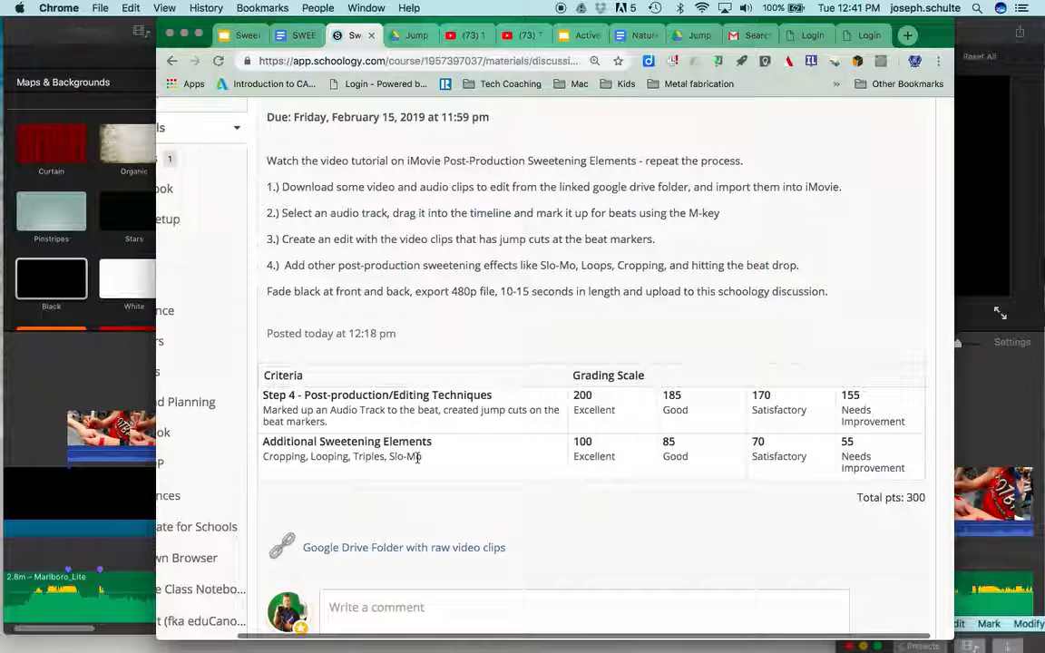
click(106, 413)
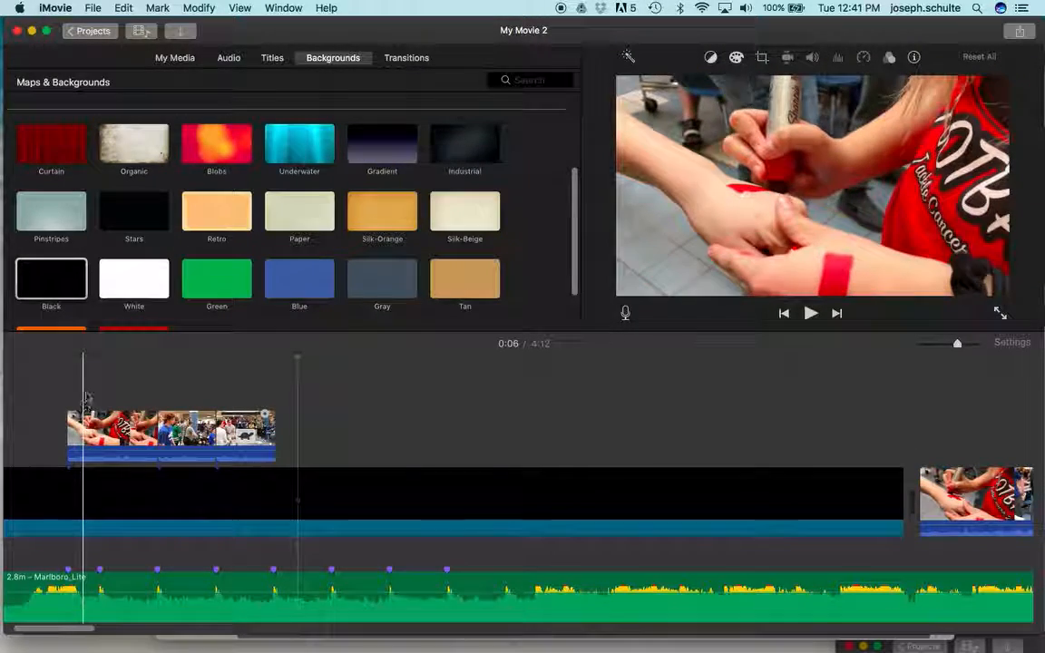
Step: Copy the first overlay clip of the hand being painted and paste it over the following clips, making three consecutive repeats
click(94, 426)
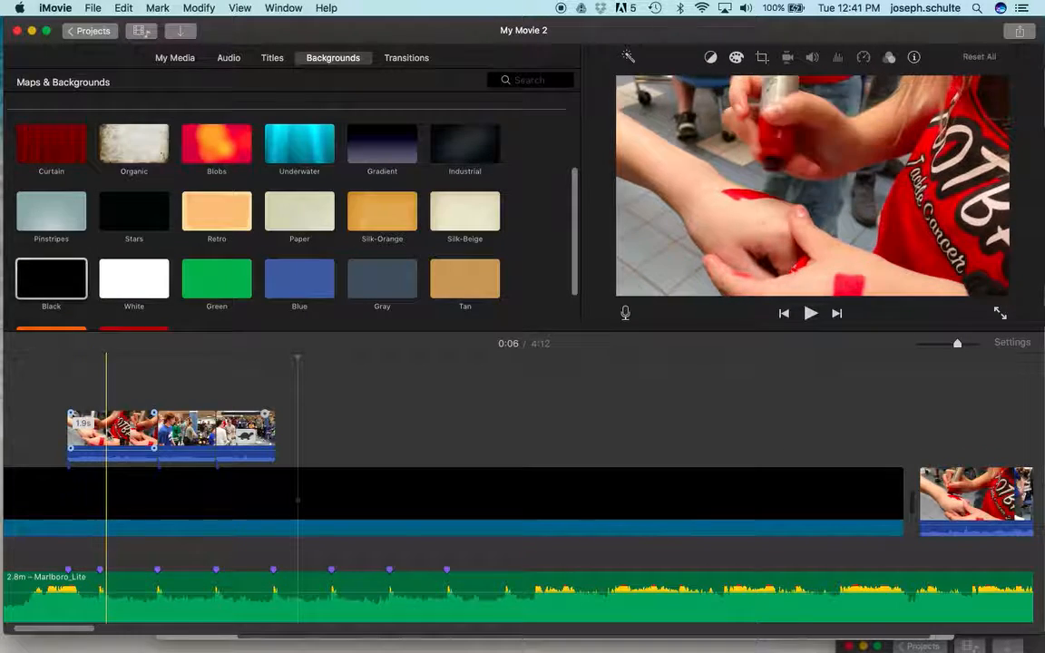
click(107, 429)
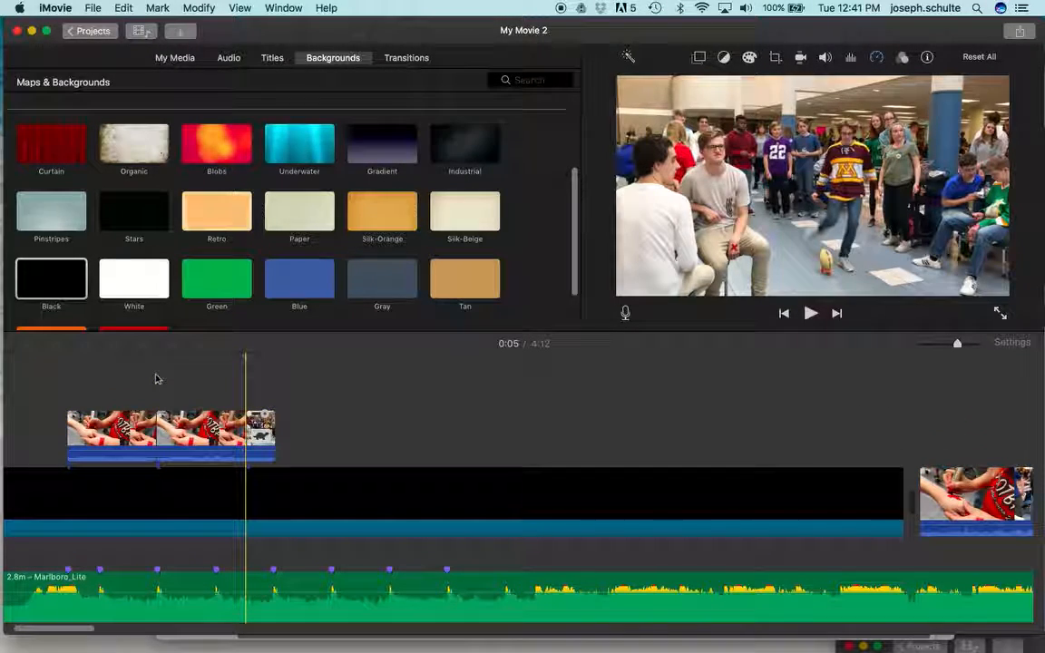
key(super+v)
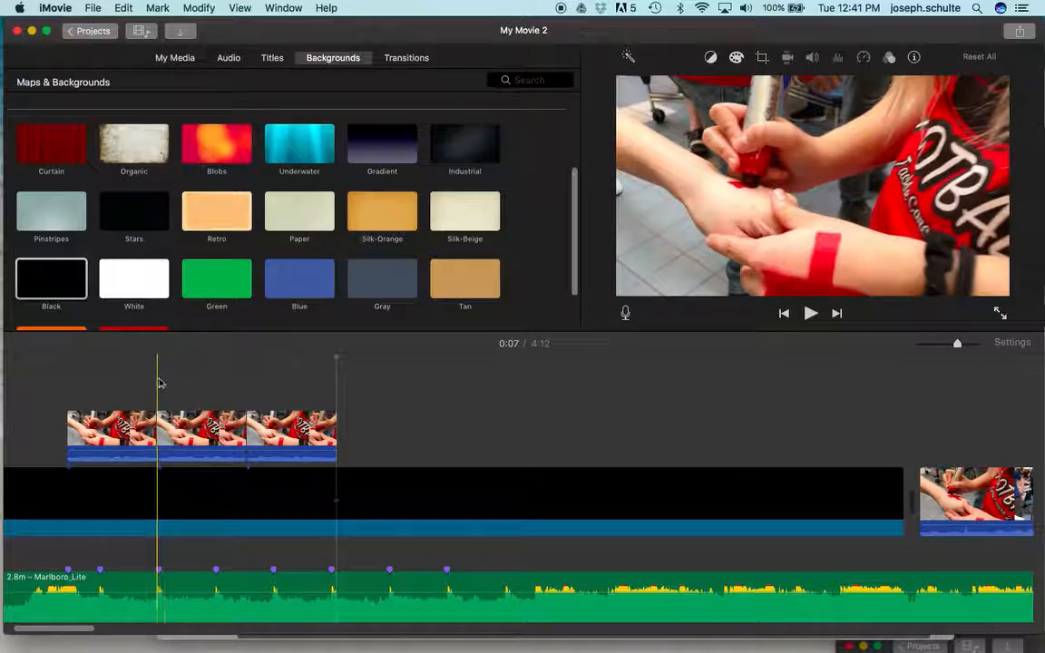
click(258, 427)
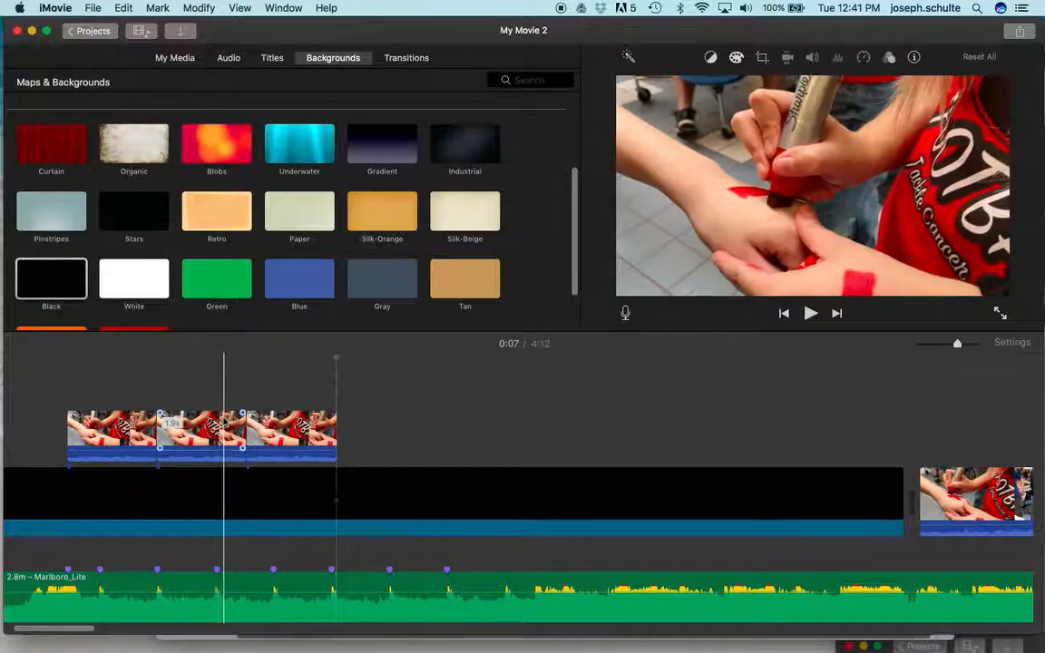
Step: Apply a Crop to Fill to the middle repeated clip, framing it slightly tighter around the painted hand
click(201, 434)
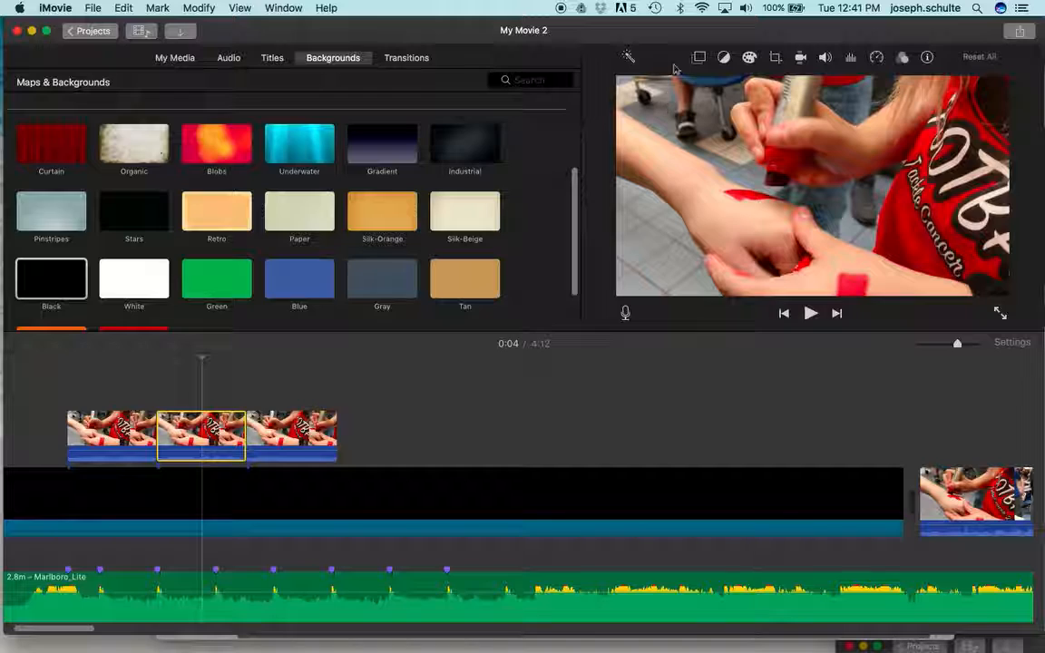
click(777, 58)
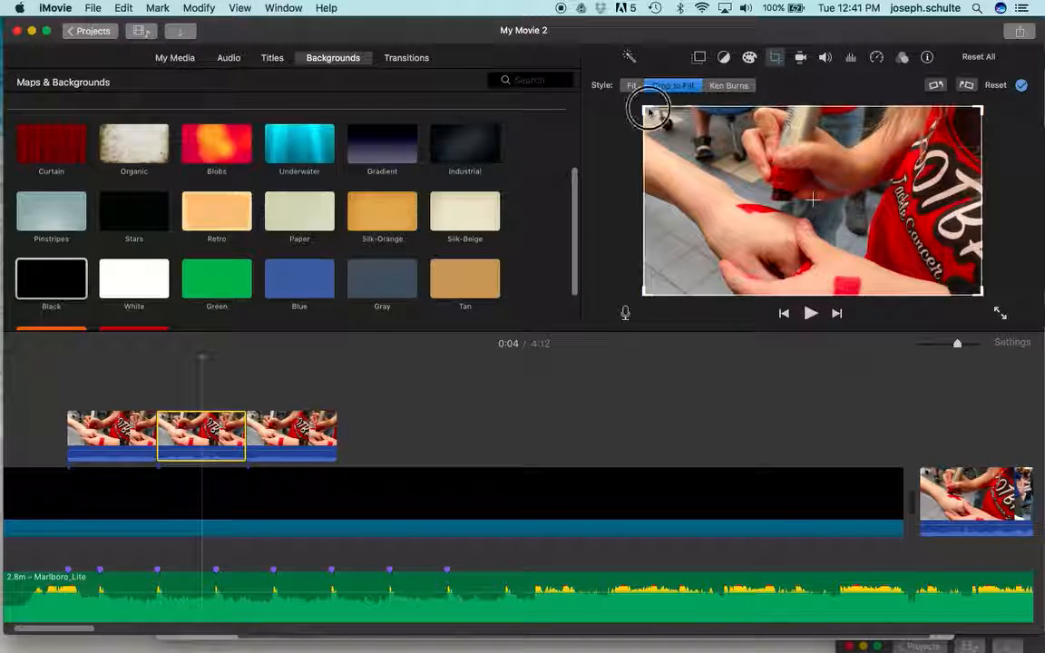
click(647, 111)
drag(724, 147, 701, 160)
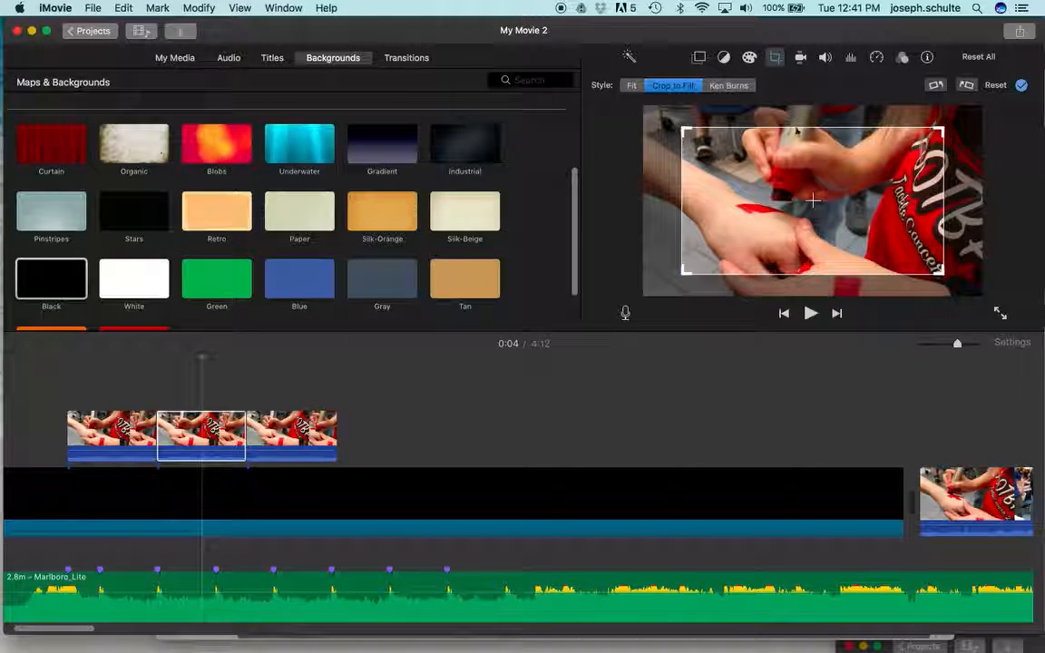
key(Return)
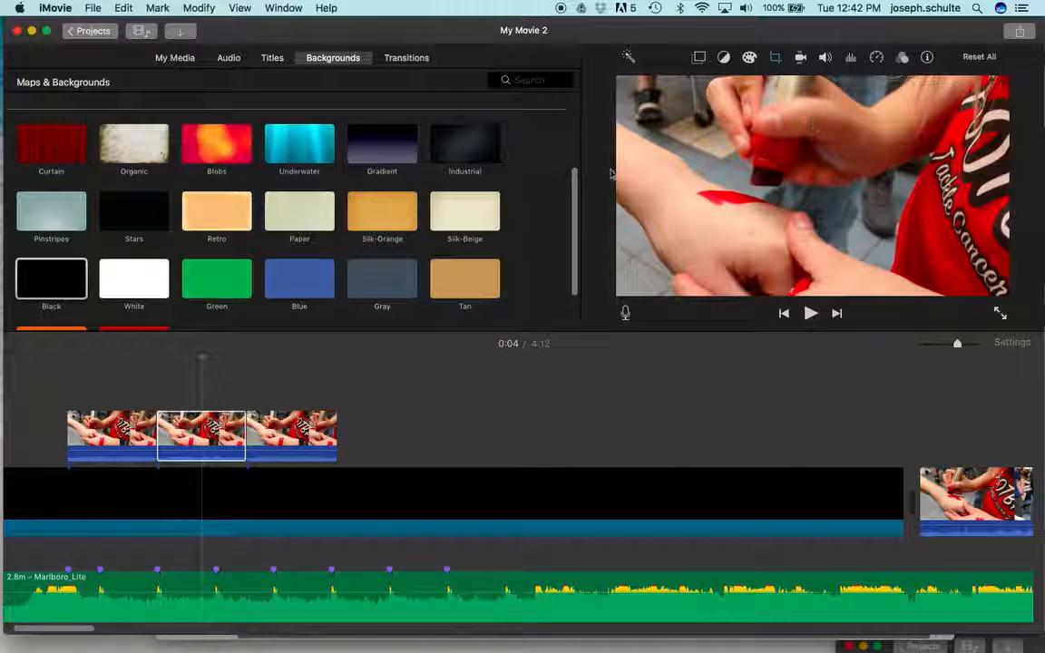
Step: Apply a Crop to Fill to the third repeated clip, framing the hand tighter than in the middle clip
click(282, 442)
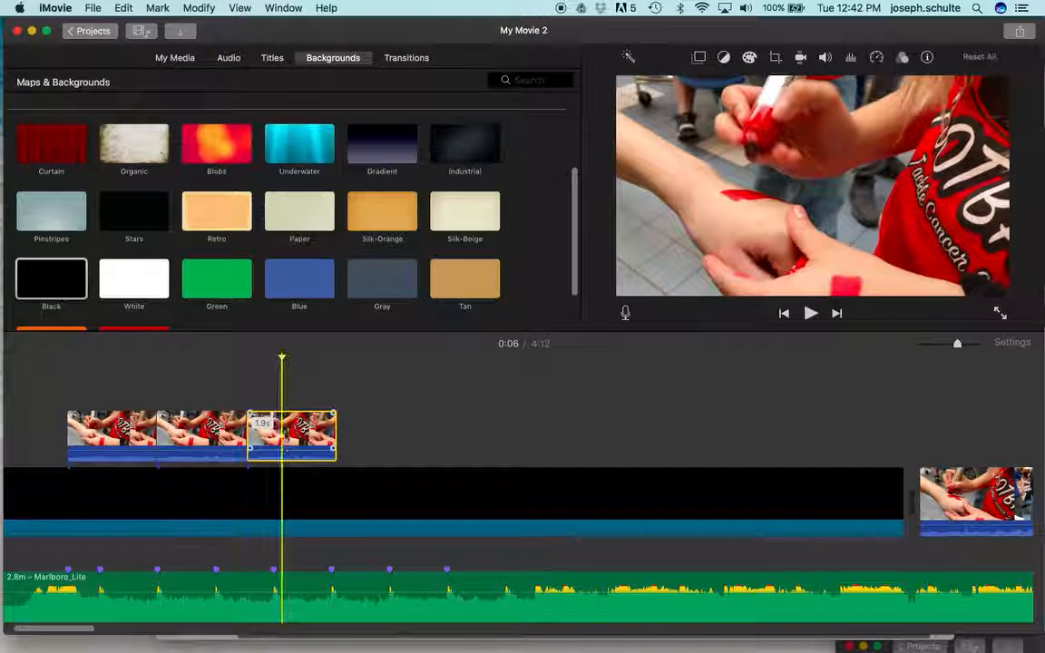
click(776, 57)
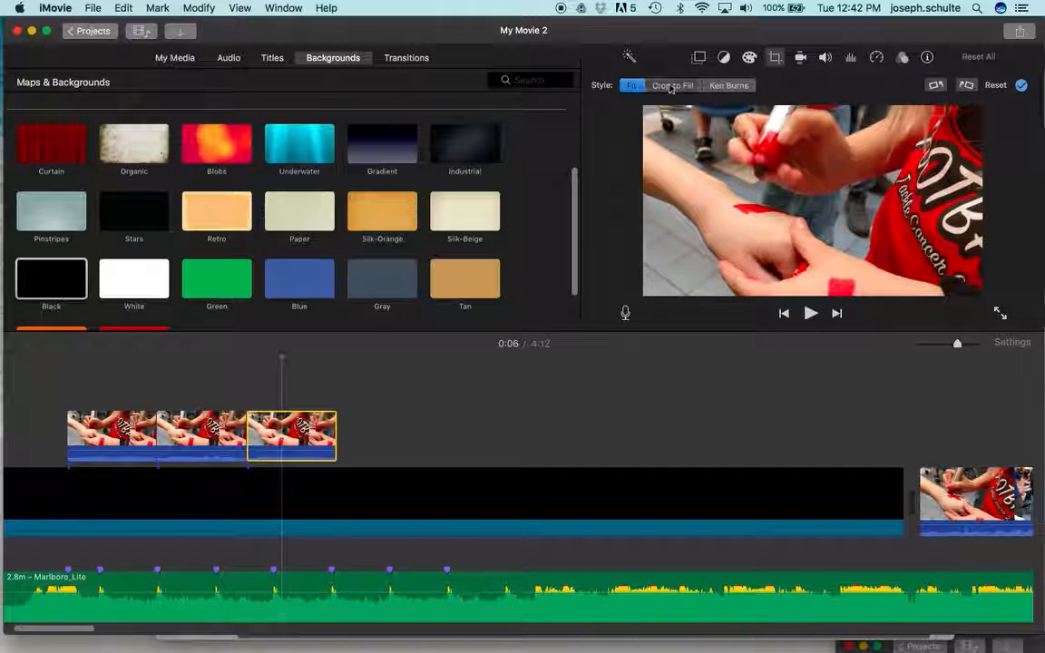
drag(643, 110, 770, 183)
drag(814, 216, 758, 193)
drag(708, 145, 727, 178)
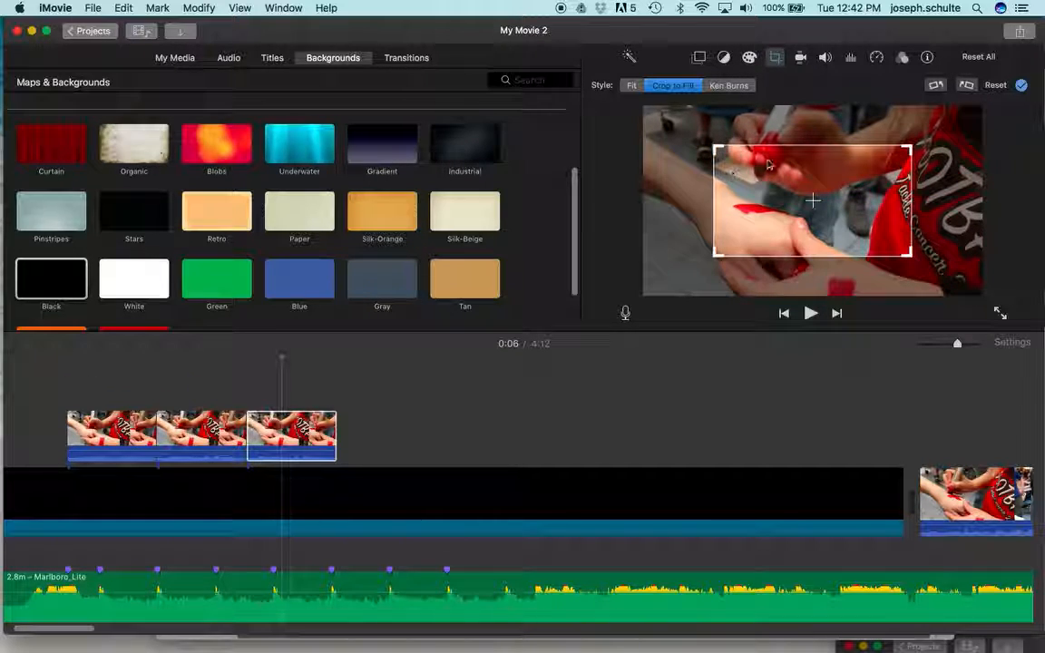
key(Return)
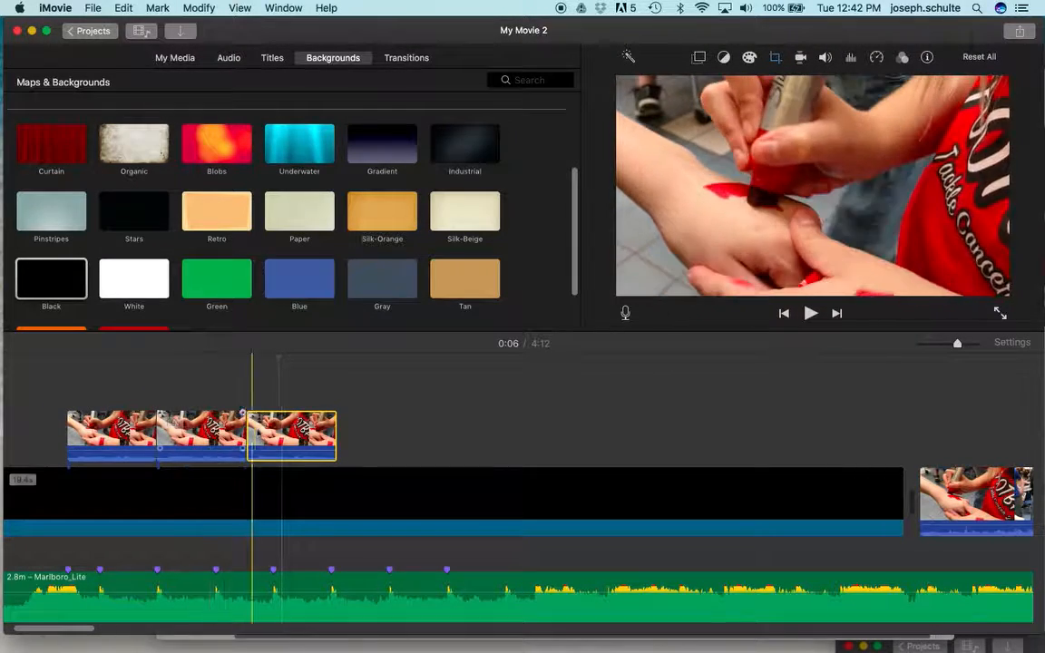
Step: Trim the second and third repeated clips to end on the beat markers and play back the sequence
mouse_move(244, 428)
mouse_down()
mouse_move(217, 428)
mouse_move(252, 434)
mouse_move(234, 431)
mouse_up()
drag(303, 428, 273, 428)
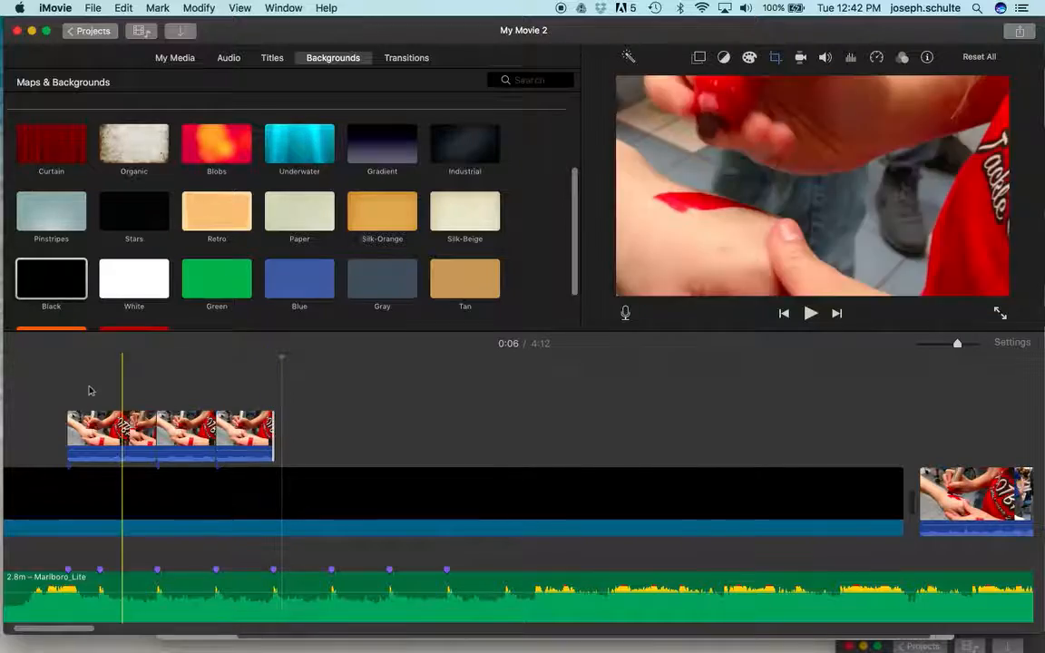
click(34, 363)
key(space)
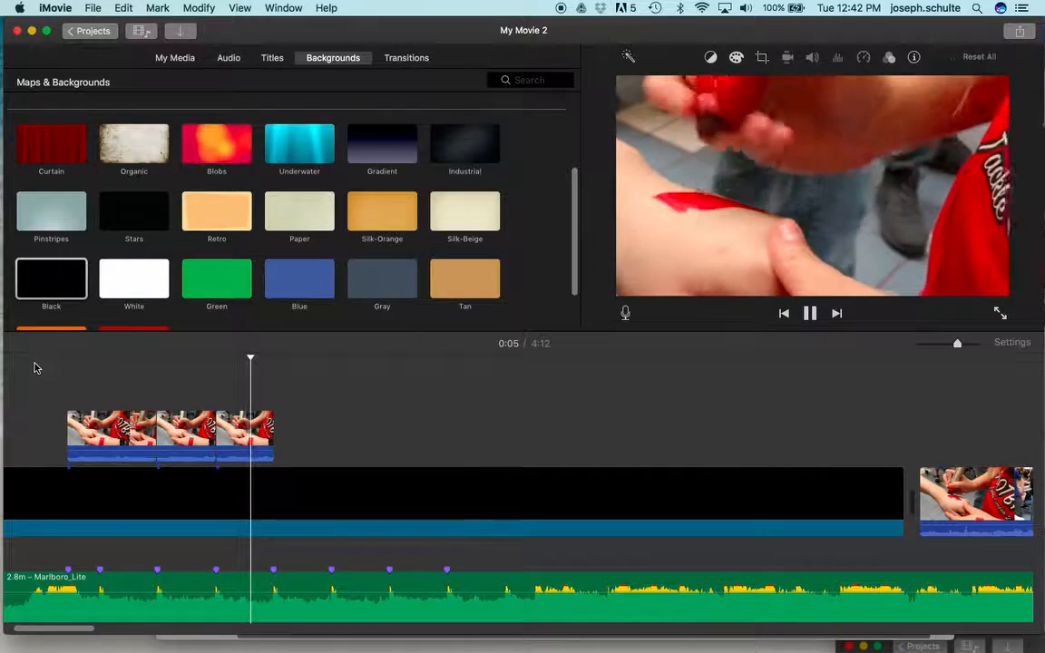
key(space)
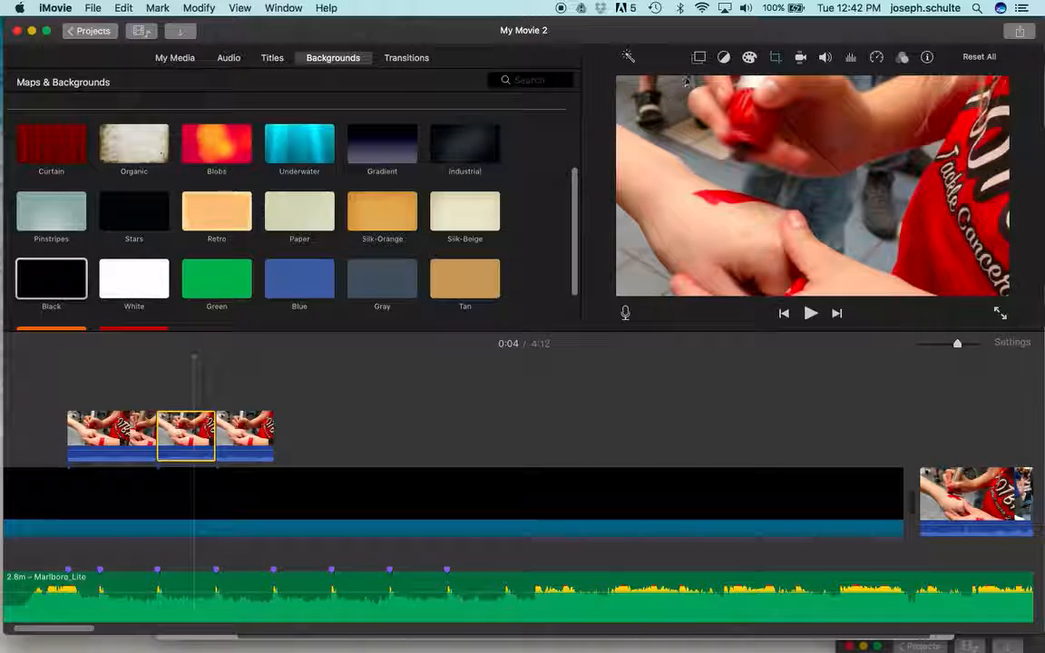
Step: Tighten the middle repeated clip's Crop to Fill frame to about half the picture width, centred on the hand
click(775, 56)
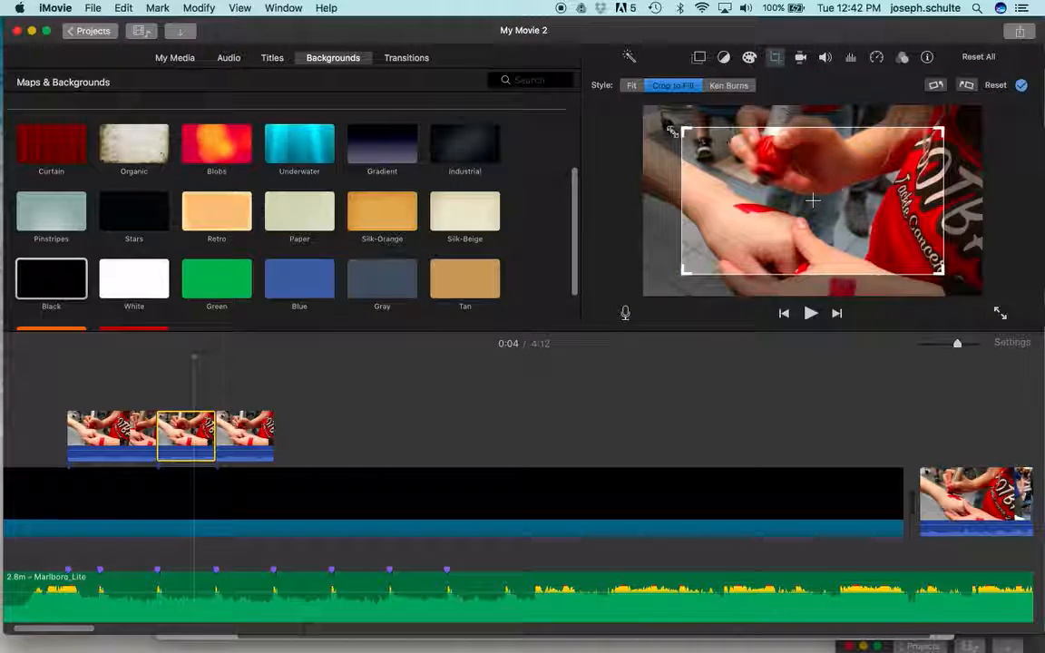
drag(683, 132, 771, 178)
drag(810, 215, 765, 189)
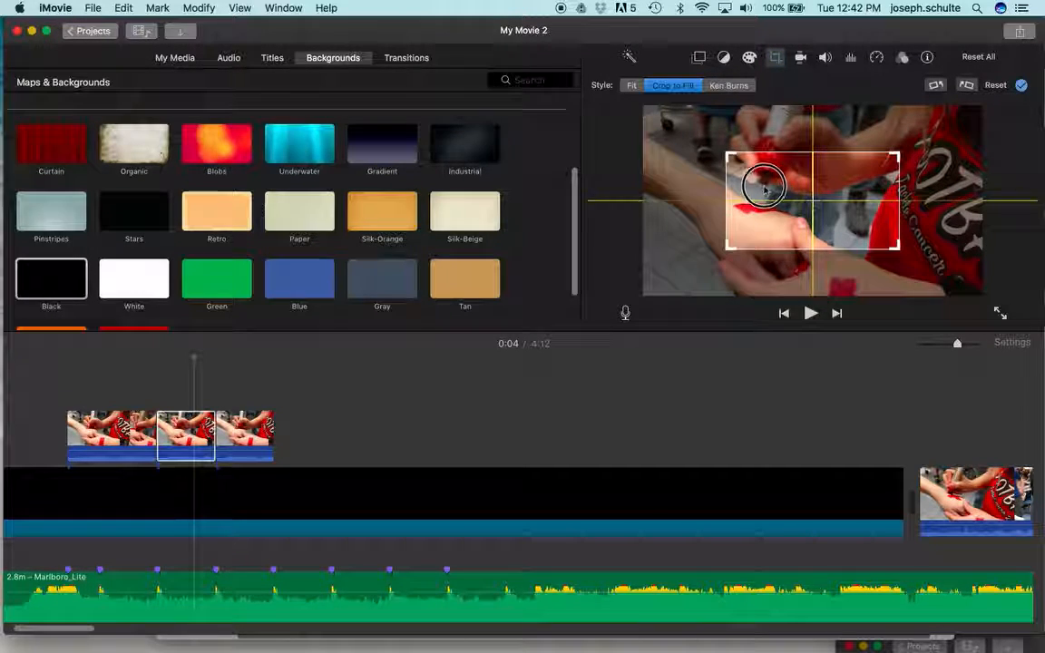
key(Return)
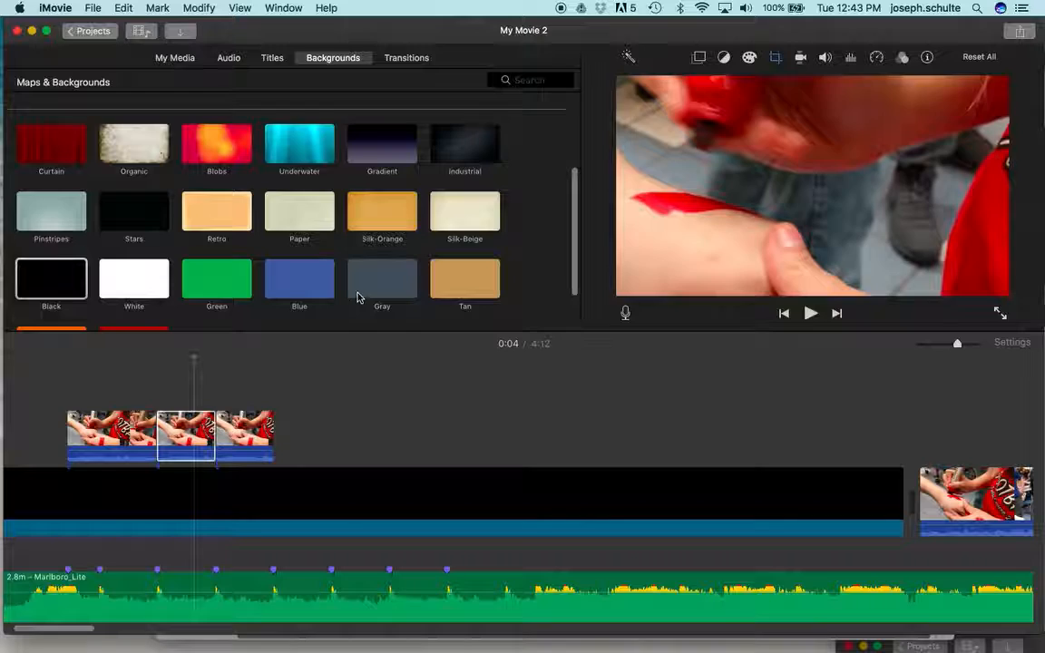
Step: Shrink the third repeated clip's crop frame and move it closely around the red mark on the hand
click(253, 429)
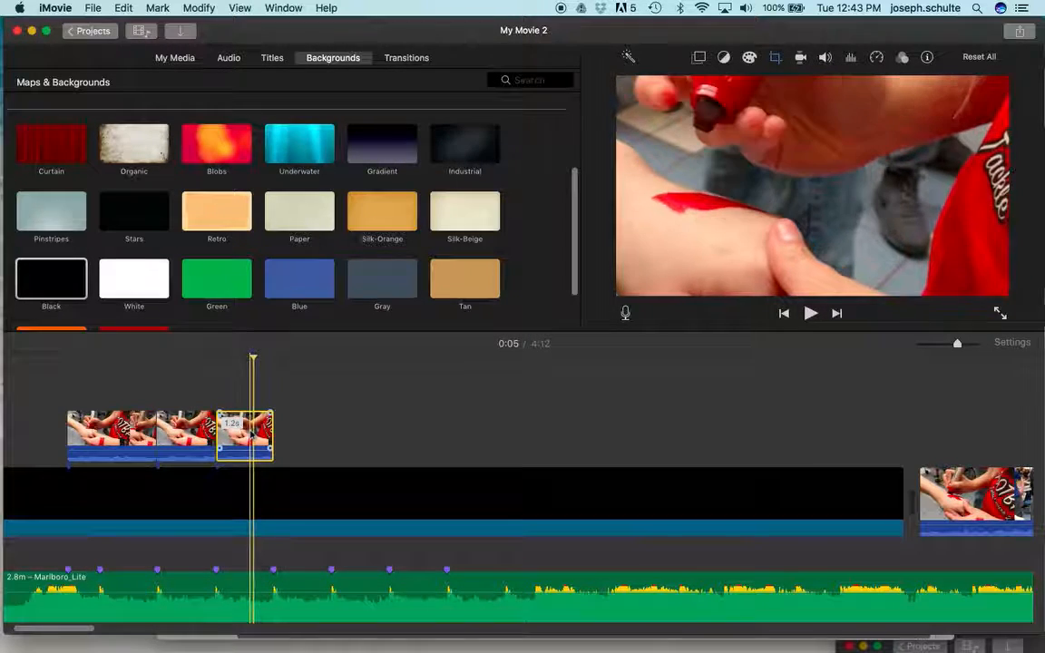
click(773, 57)
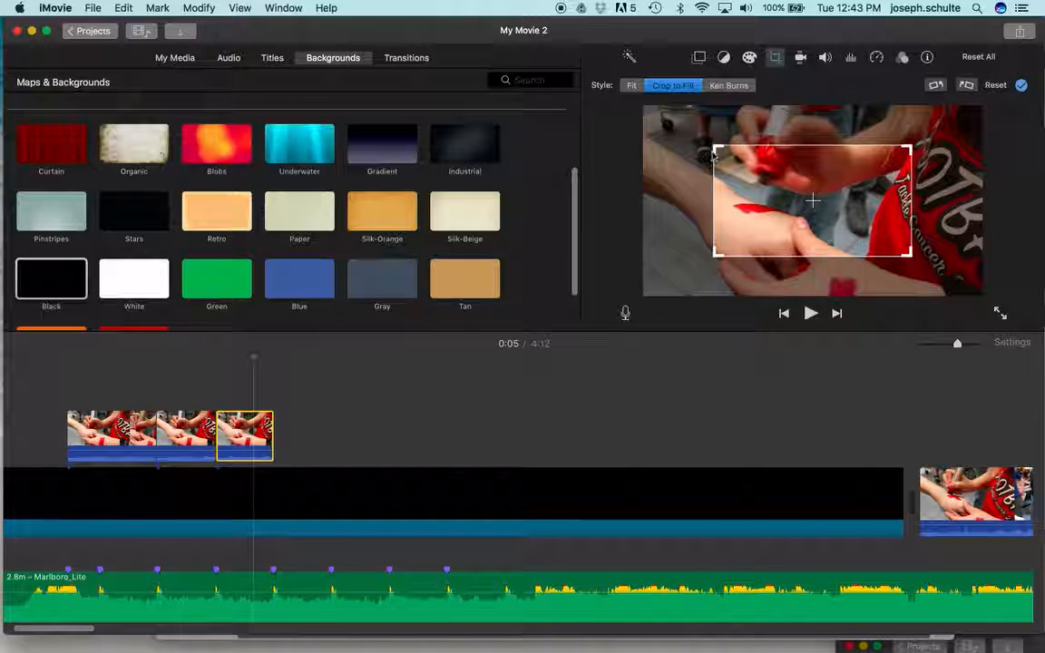
drag(720, 154, 715, 215)
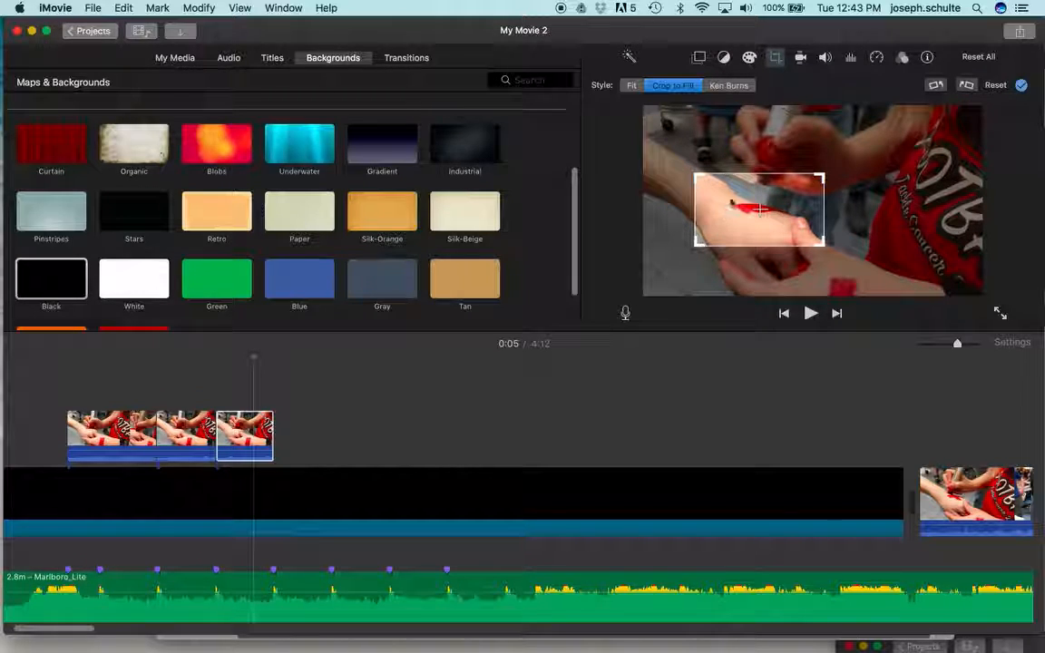
click(1021, 84)
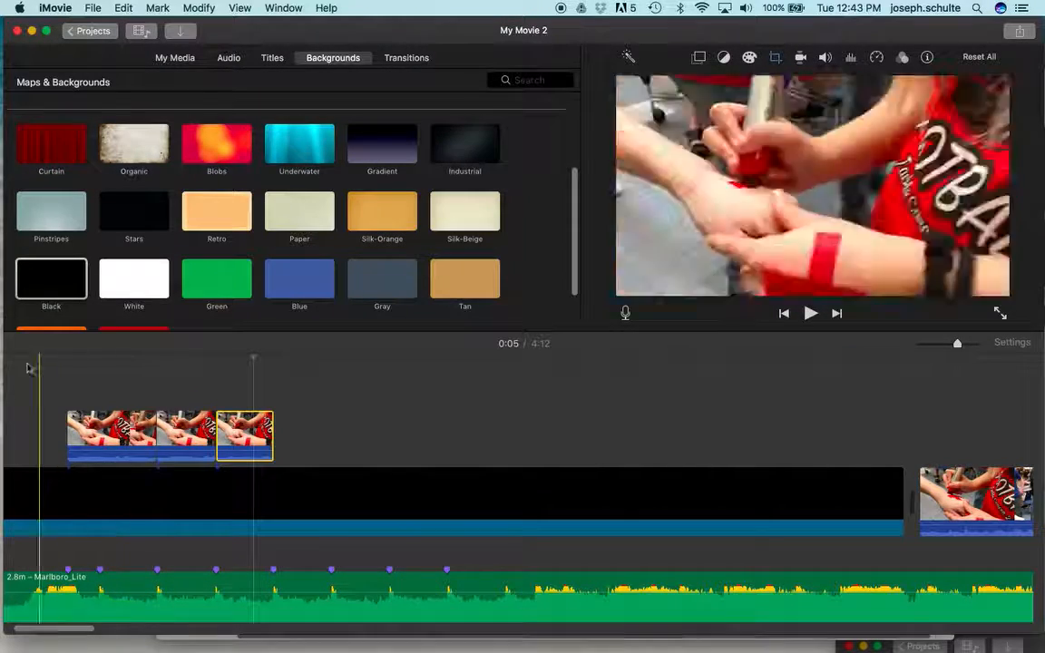
Step: Play back the three repeated clips from just before the first one to check the zooming triple
click(39, 357)
key(space)
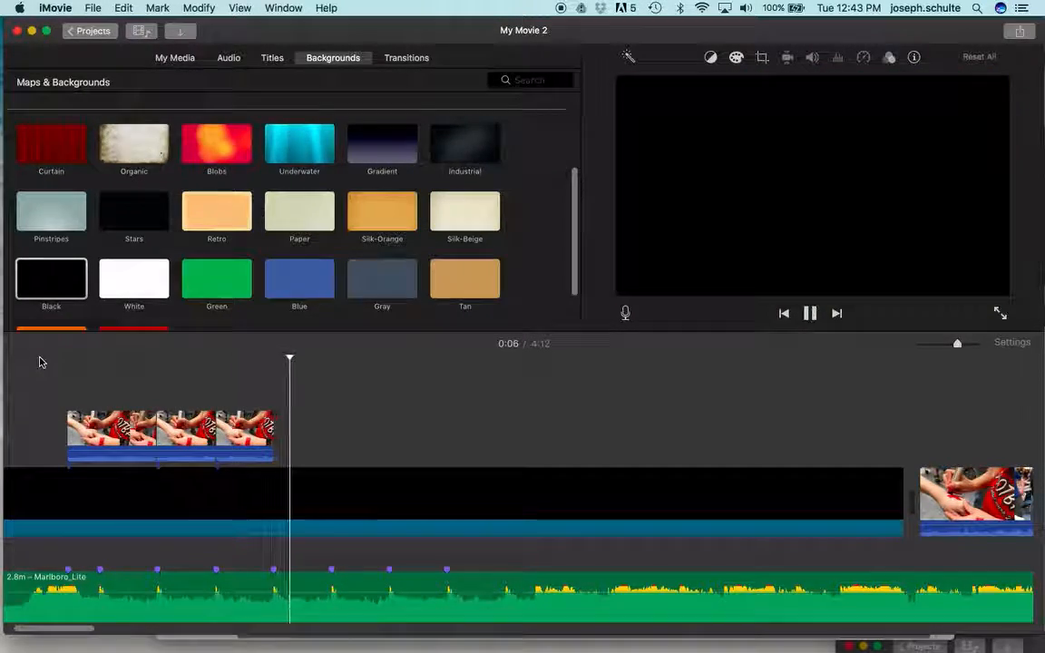
key(space)
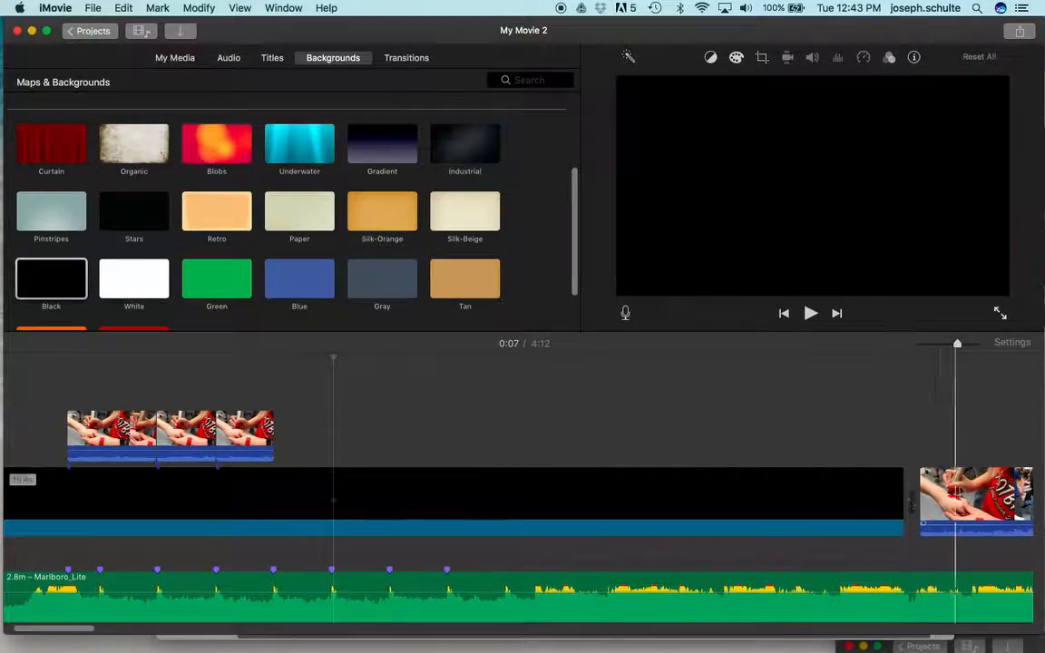
Step: Split a segment of about 2.2 seconds out of the last long clip and move it above the black background near the last beat marker
scroll(908, 499, right, 10)
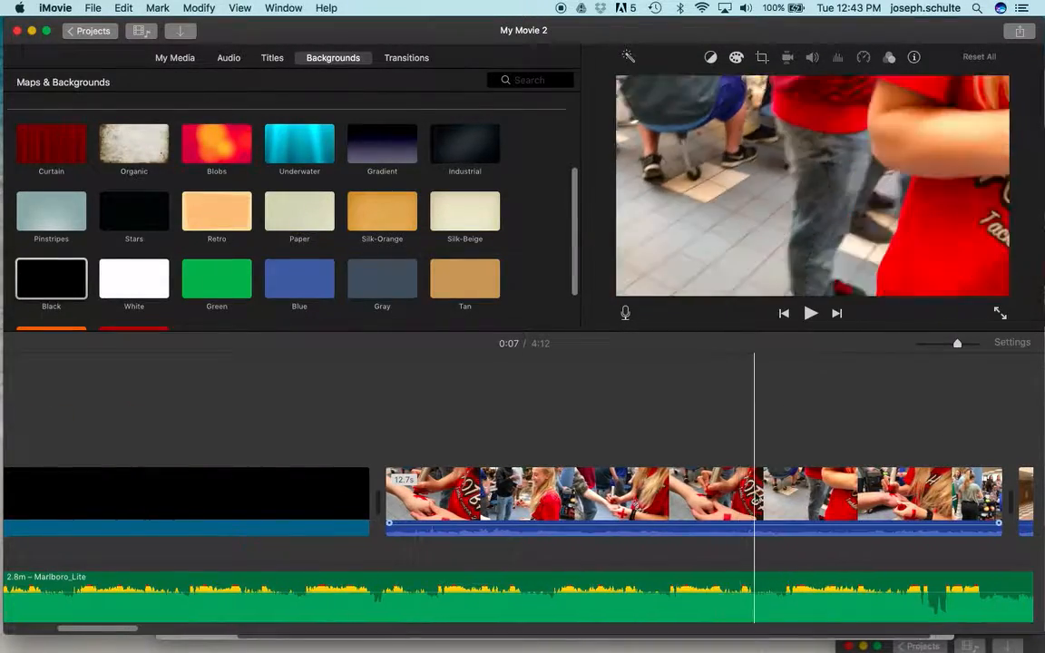
scroll(691, 497, right, 10)
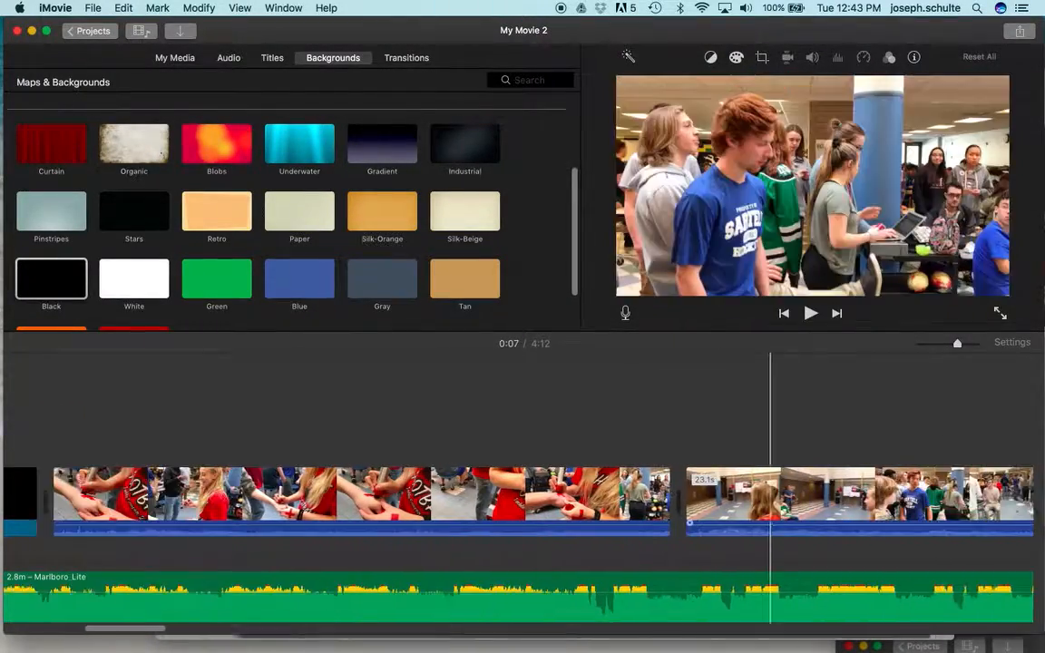
scroll(672, 499, right, 15)
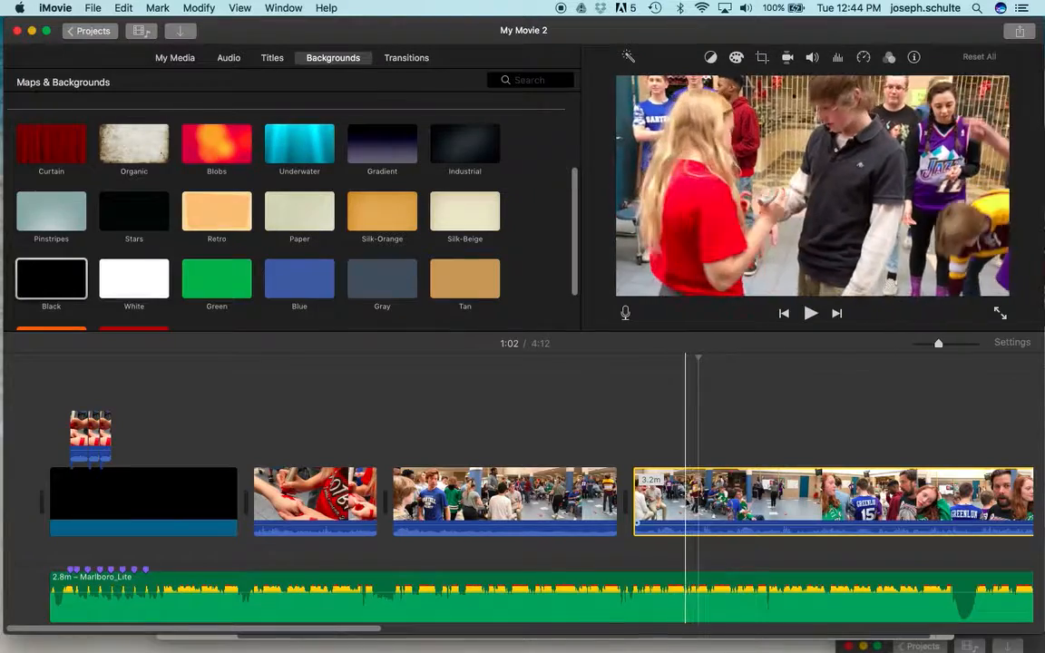
key(super+b)
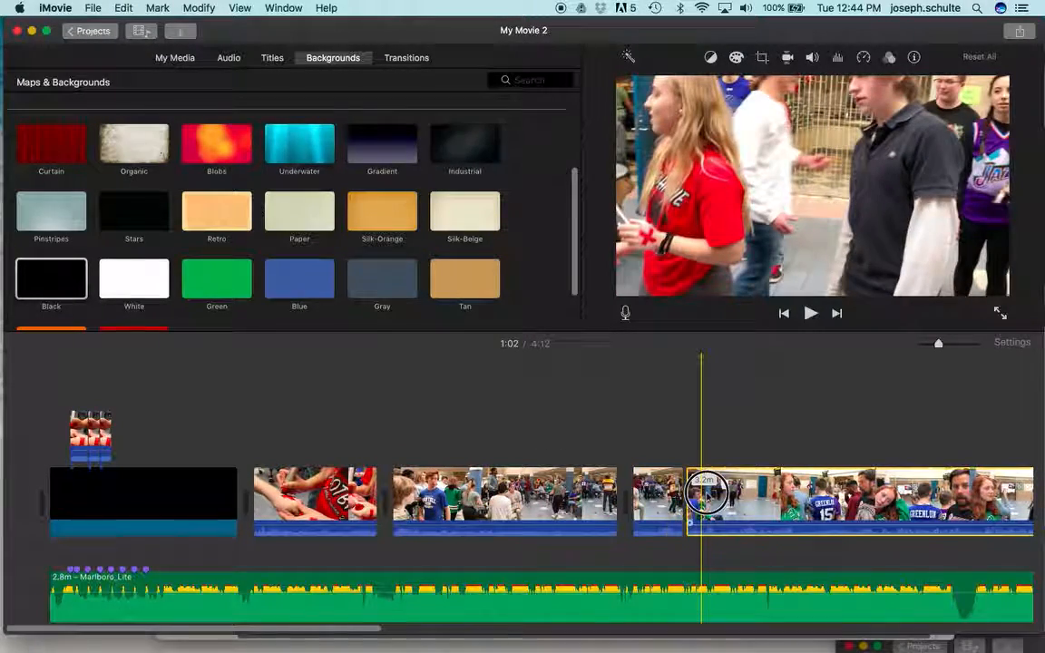
click(705, 493)
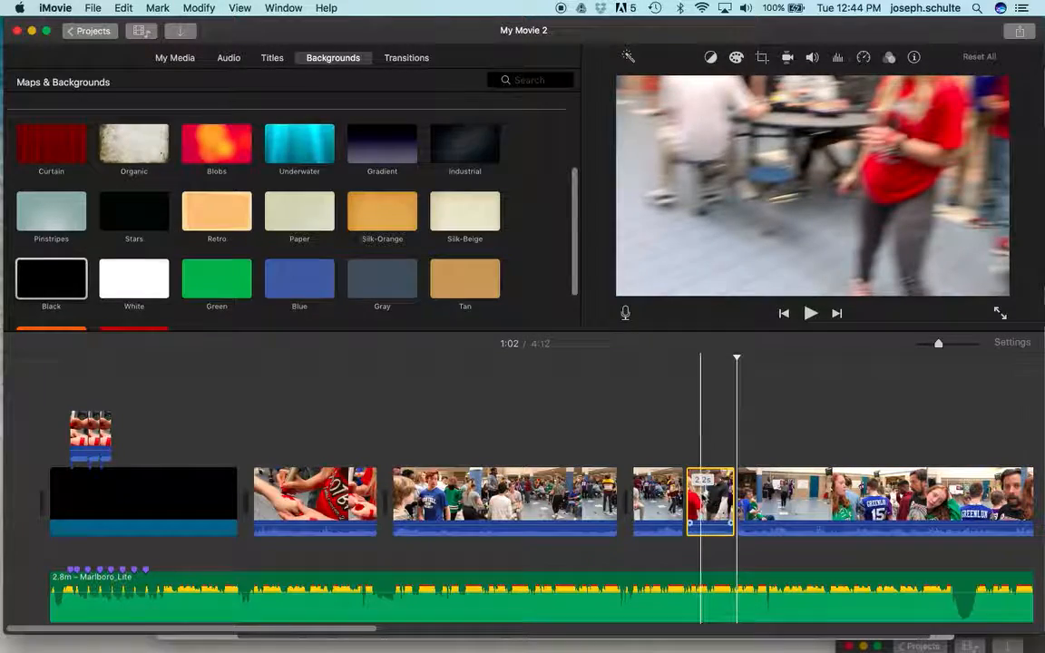
drag(712, 498, 146, 437)
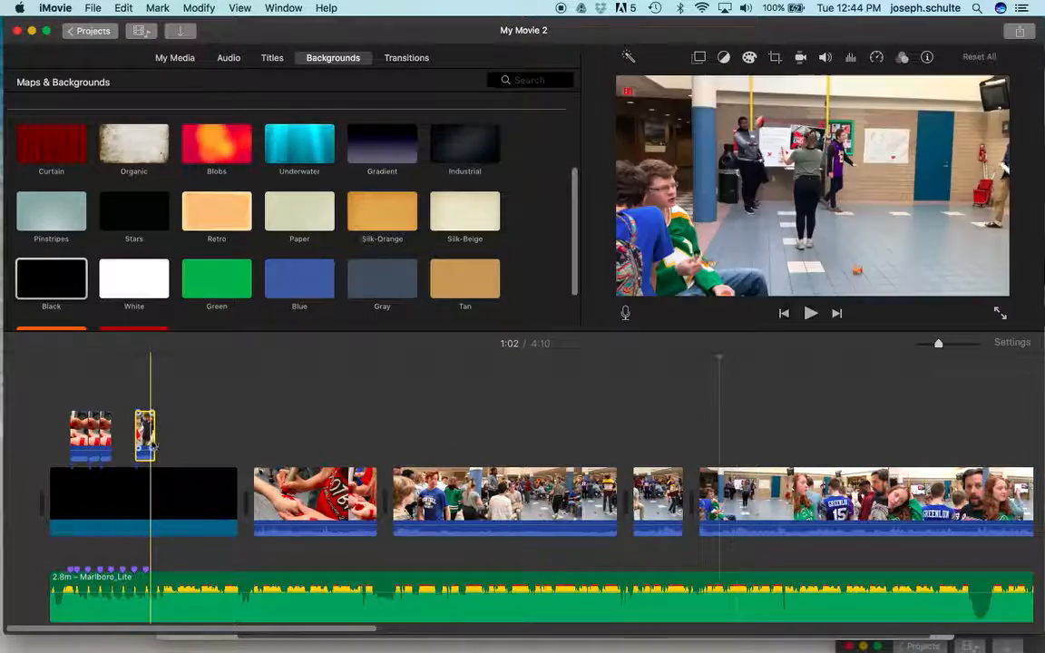
Step: Delete the long remainder of the split clip at the end of the main video track
click(820, 495)
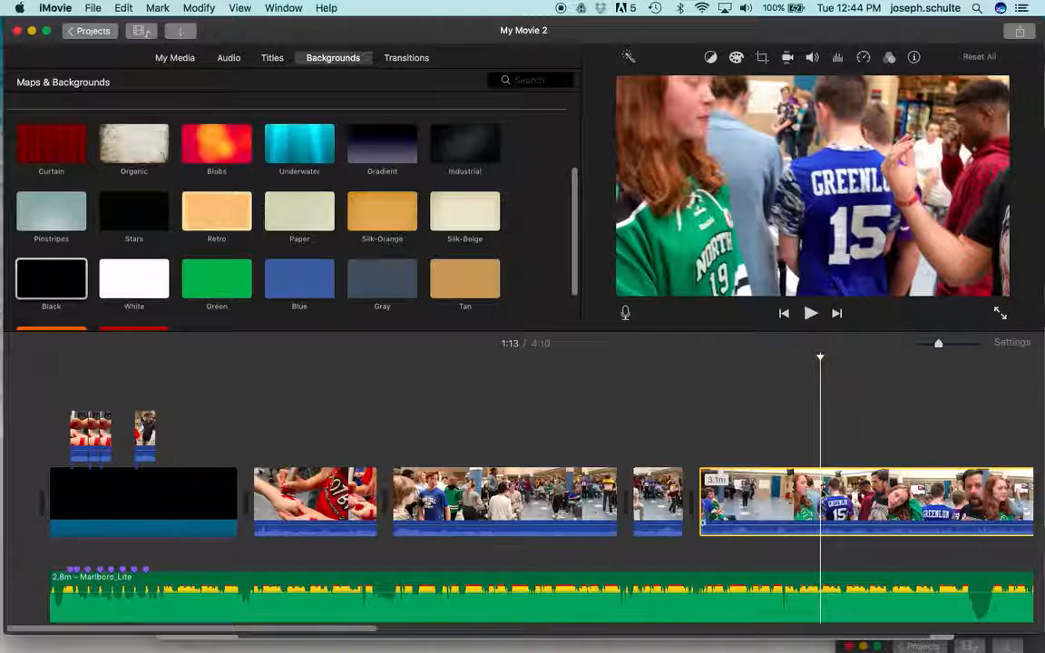
scroll(820, 494, right, 5)
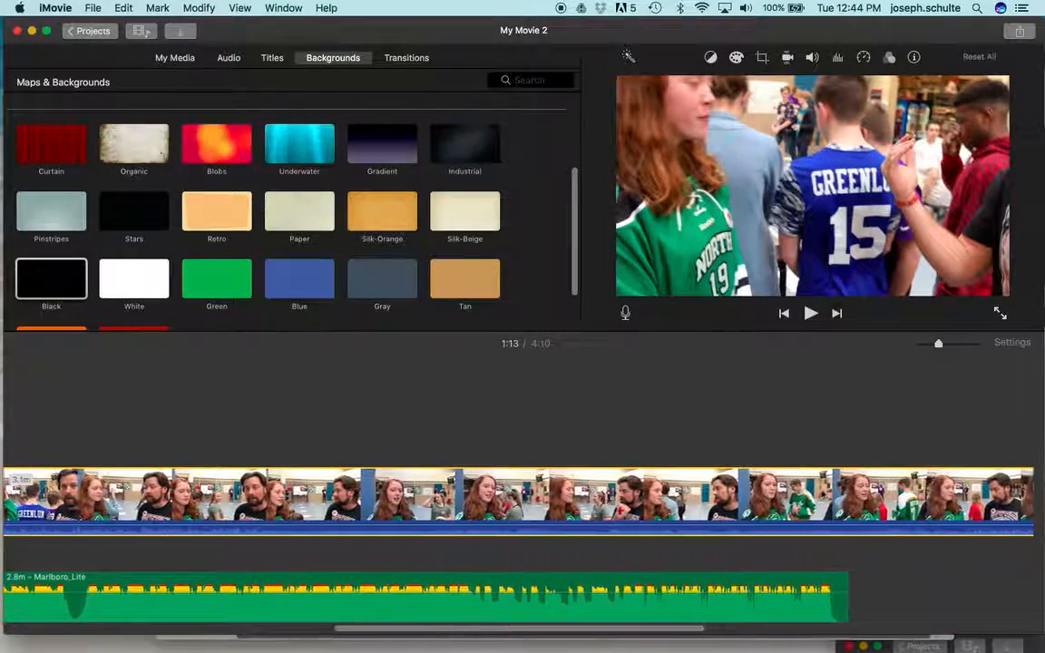
key(Delete)
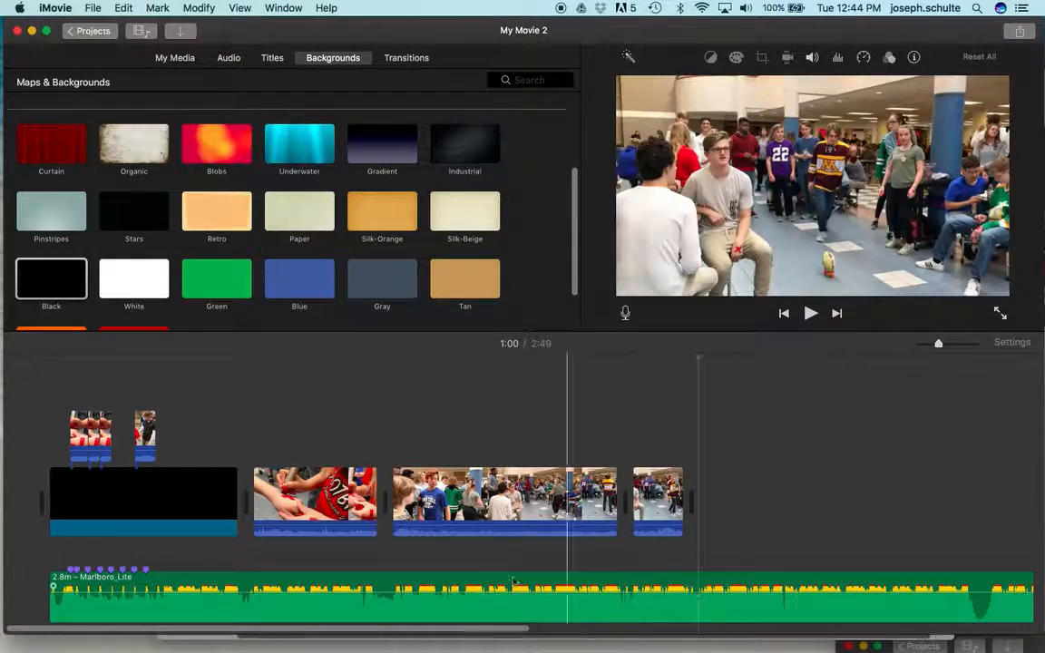
Step: Split the Marlboro_Lite music track at the end of the black background and delete the part after it
click(242, 618)
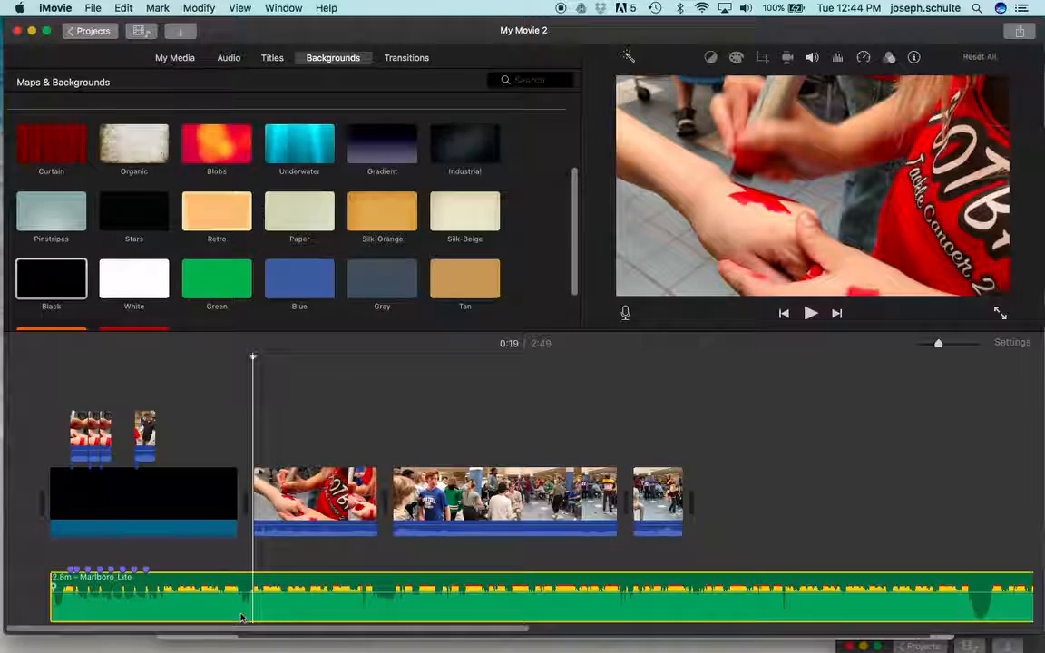
key(super+b)
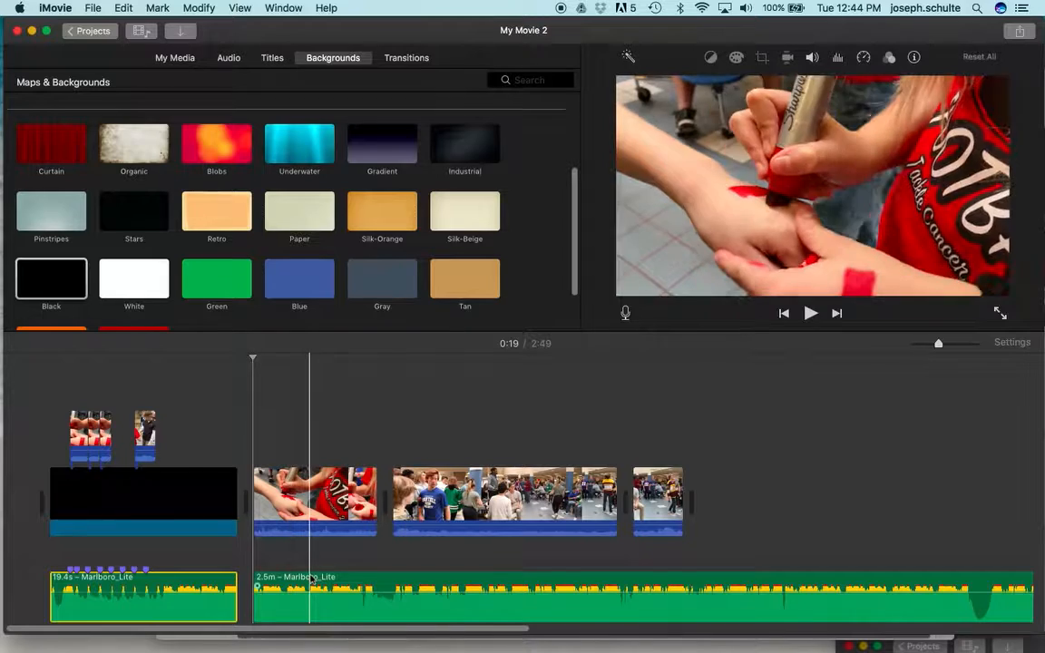
click(309, 581)
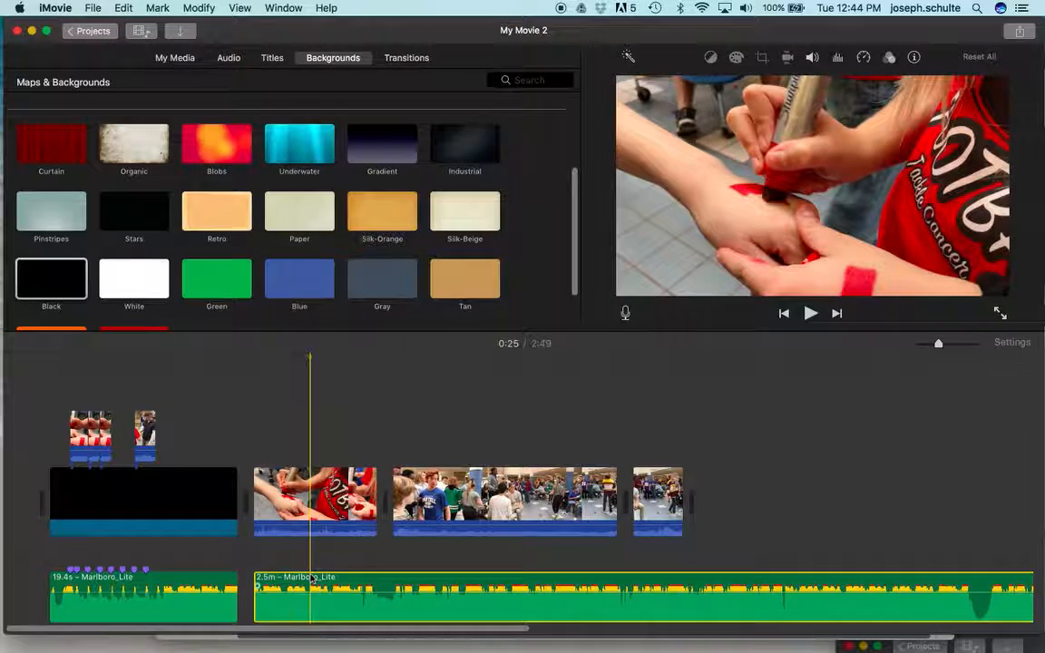
key(Delete)
Step: Delete the three leftover video clips that follow the black background on the main track
click(322, 515)
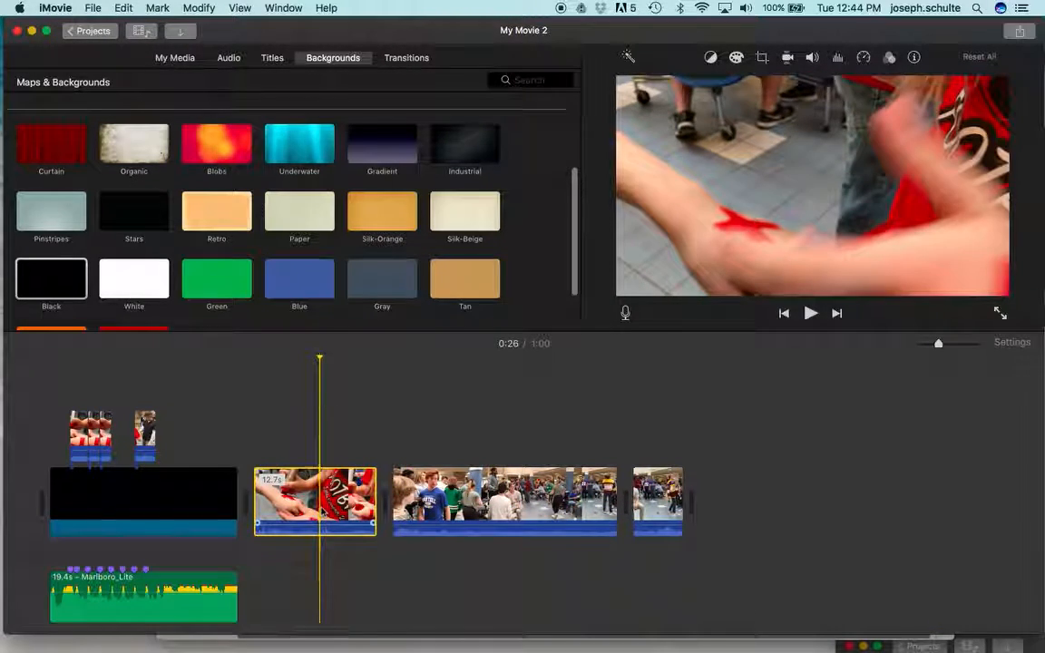
key(Delete)
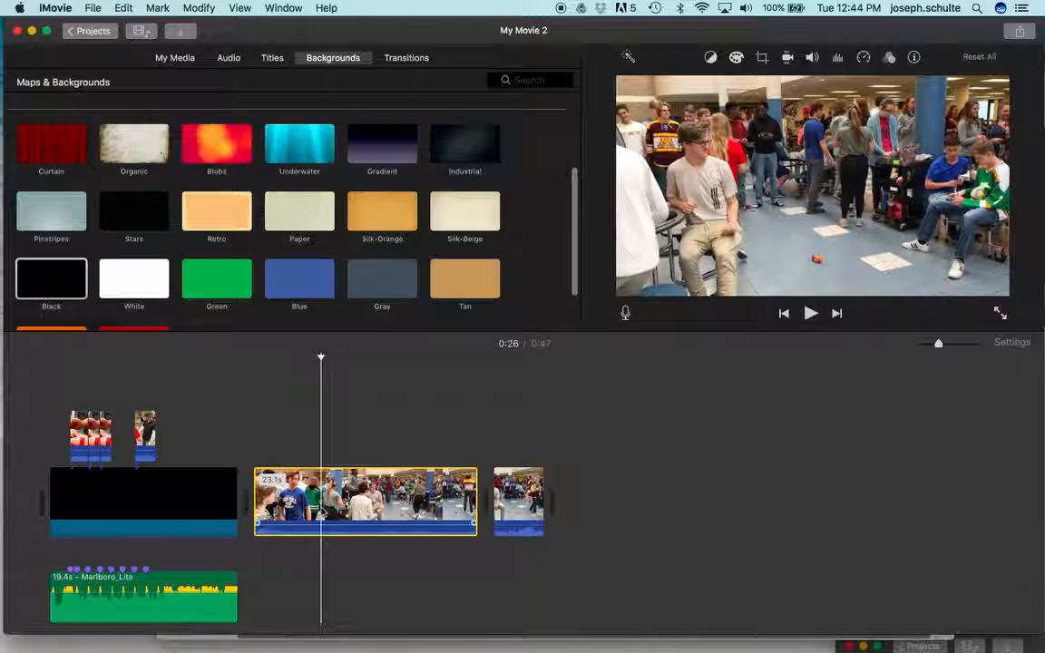
key(Delete)
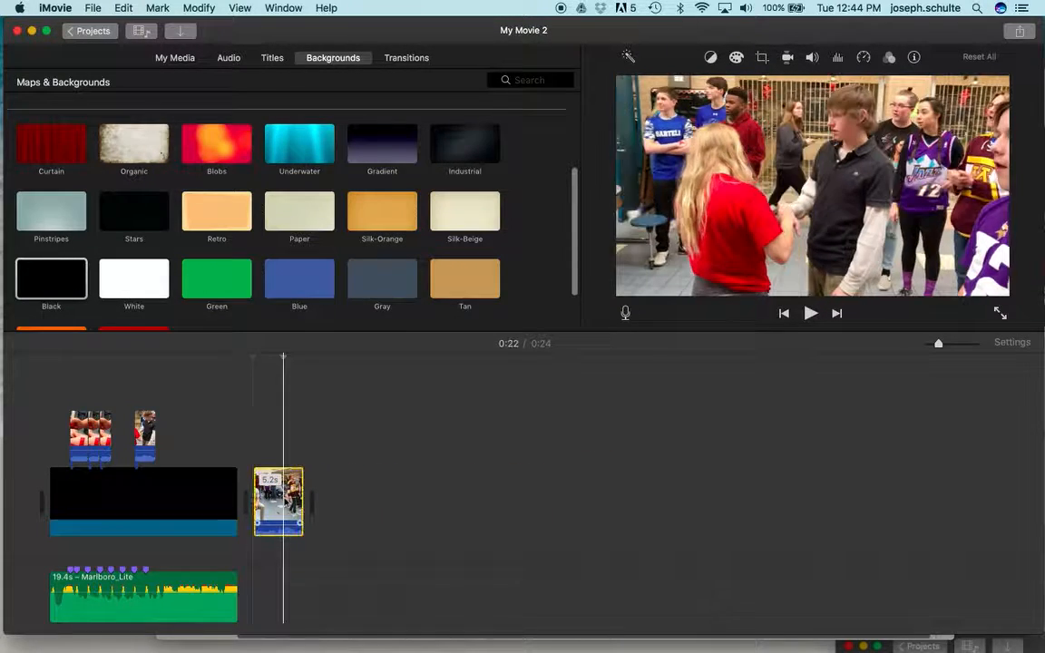
key(Delete)
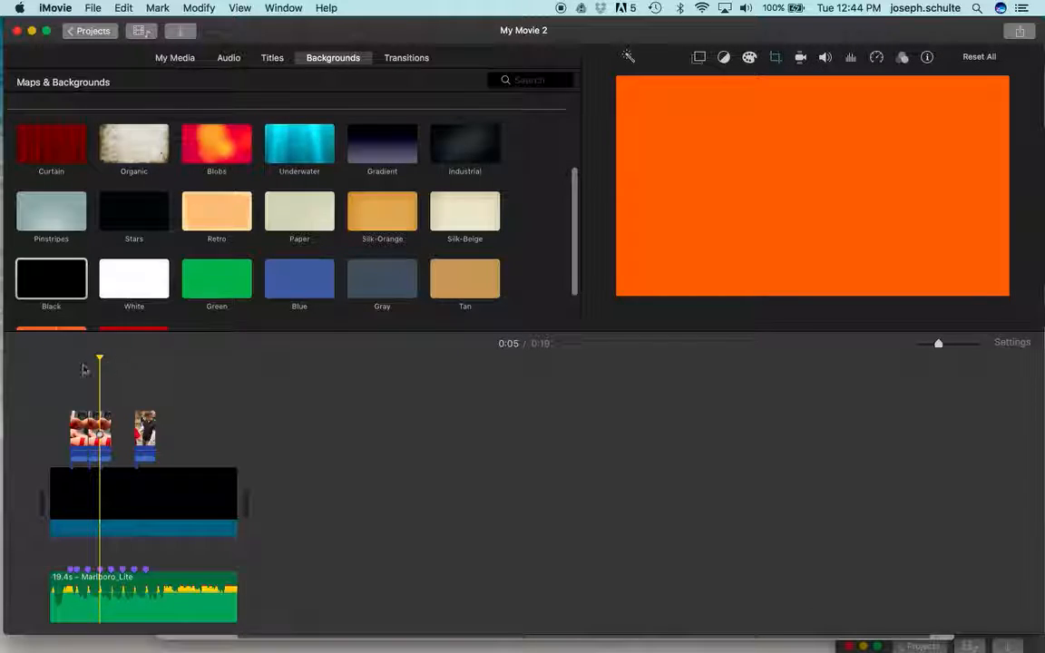
Step: Move the 2.2-second clip above the black background so it starts on the third-to-last beat marker
key(space)
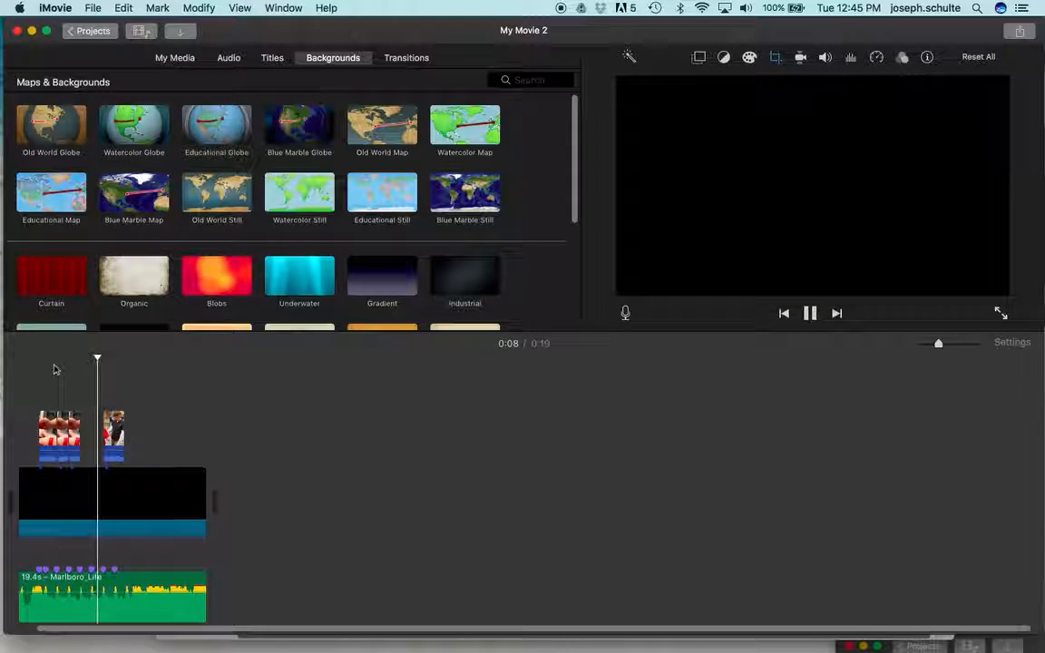
key(space)
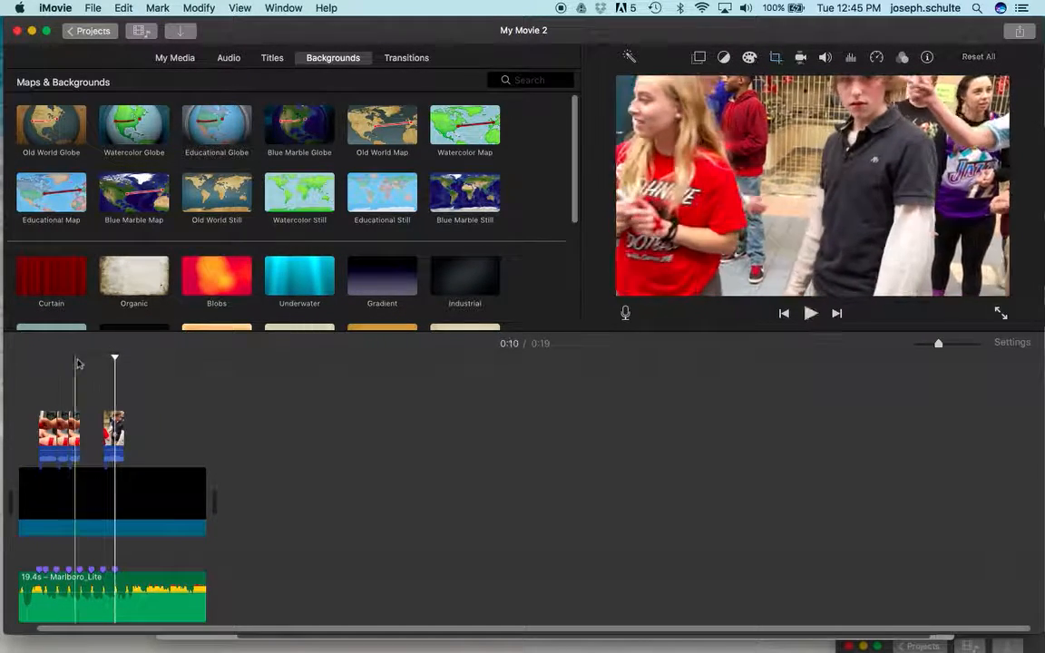
drag(115, 426, 106, 421)
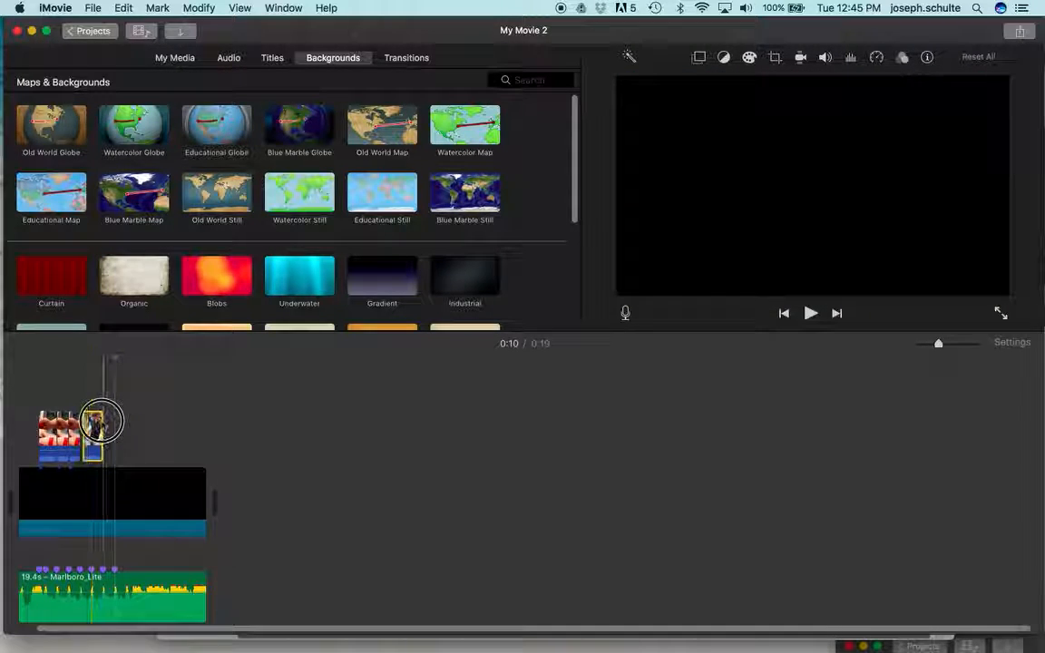
key(super+equal)
key(super+equal)
key(super+equal)
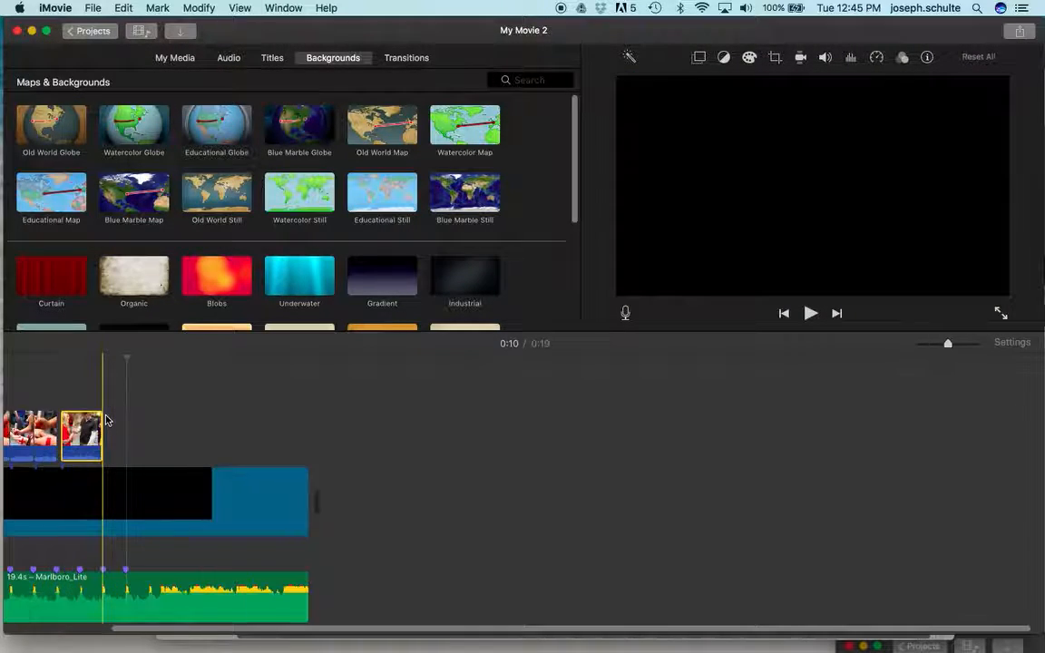
scroll(107, 420, left, 2)
scroll(599, 457, left, 10)
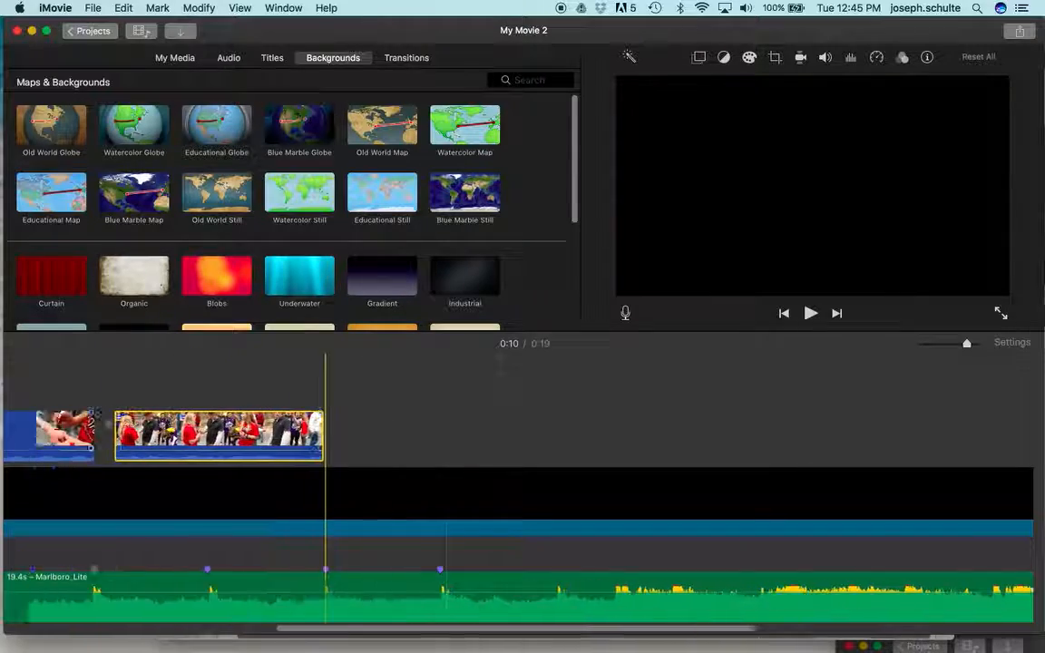
drag(569, 430, 661, 436)
Step: Play back from the repeated clips into the moved clip to check its timing against the beat
click(386, 375)
key(space)
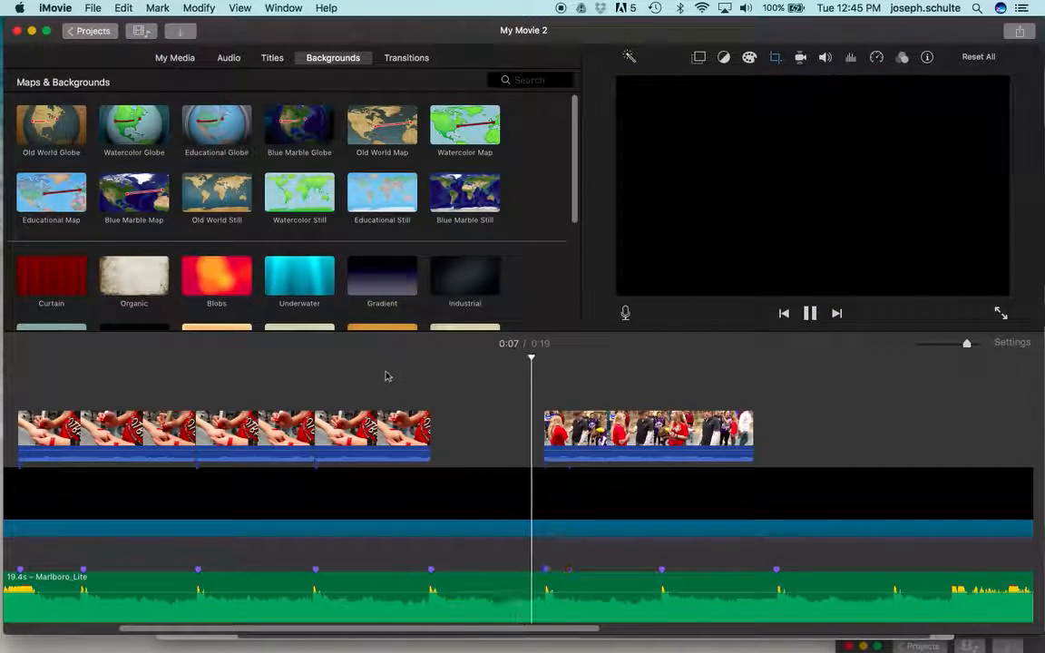
key(space)
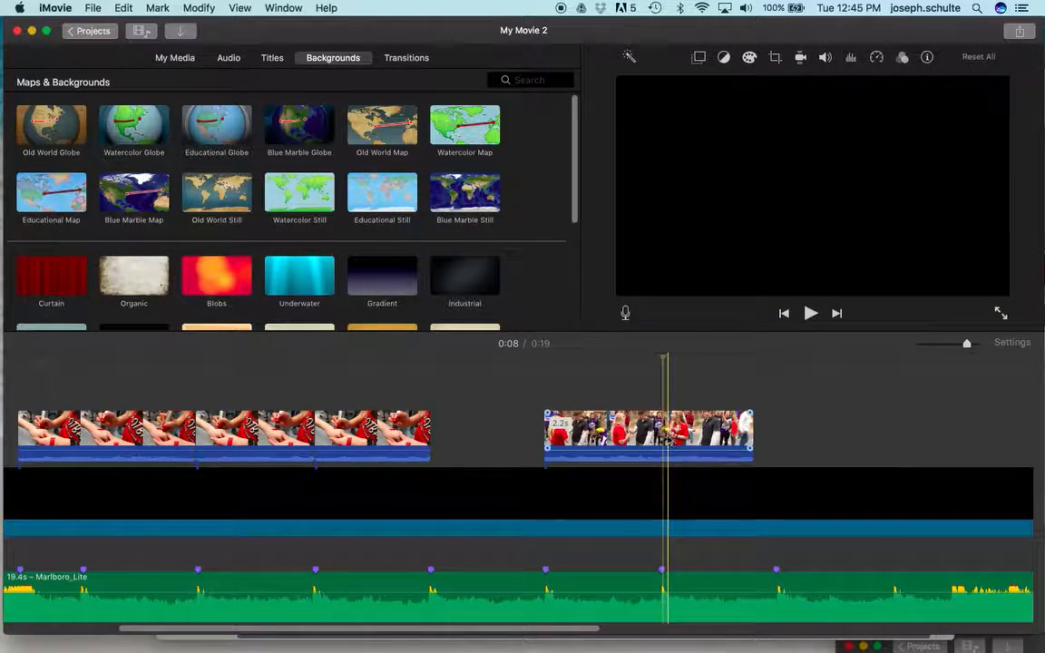
Step: Mute the 2.2-second clip's audio and set its speed to Slow at 50%
click(610, 428)
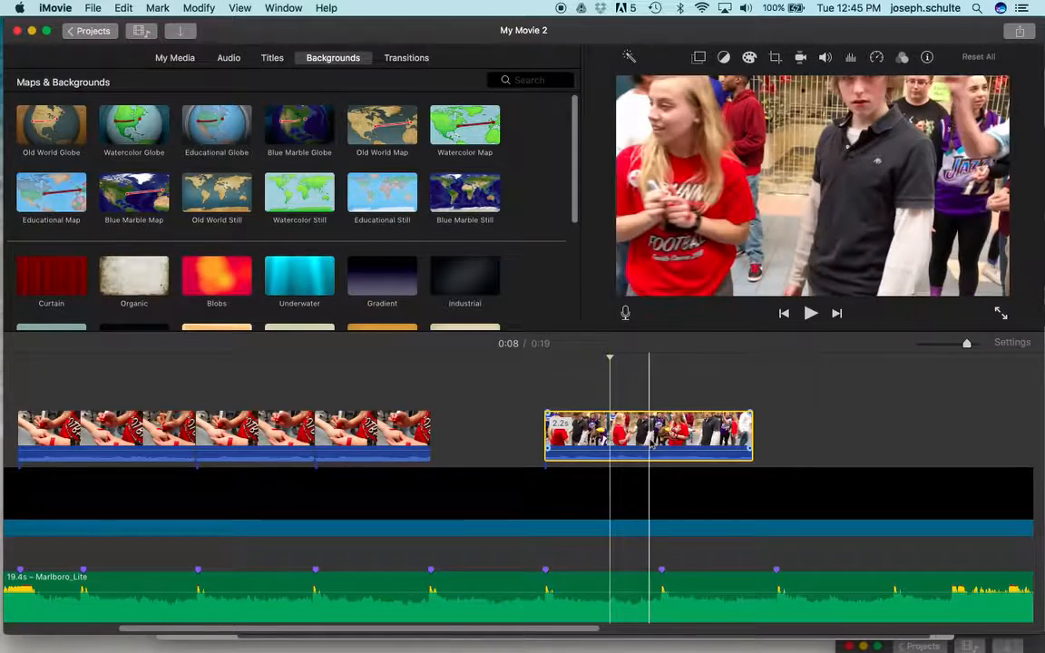
drag(643, 450, 643, 459)
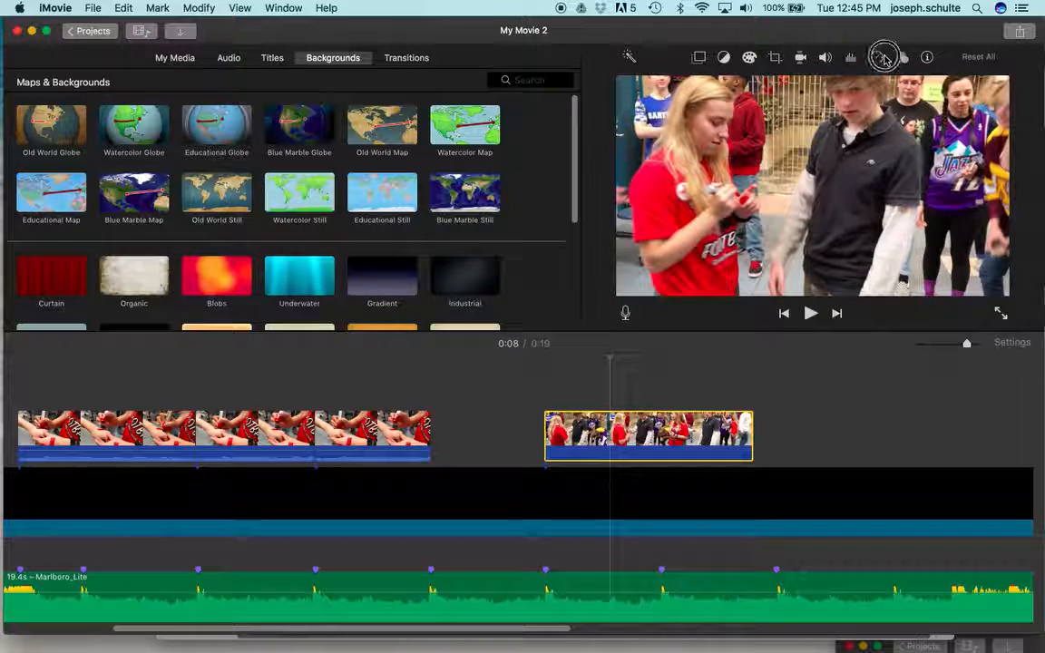
click(879, 58)
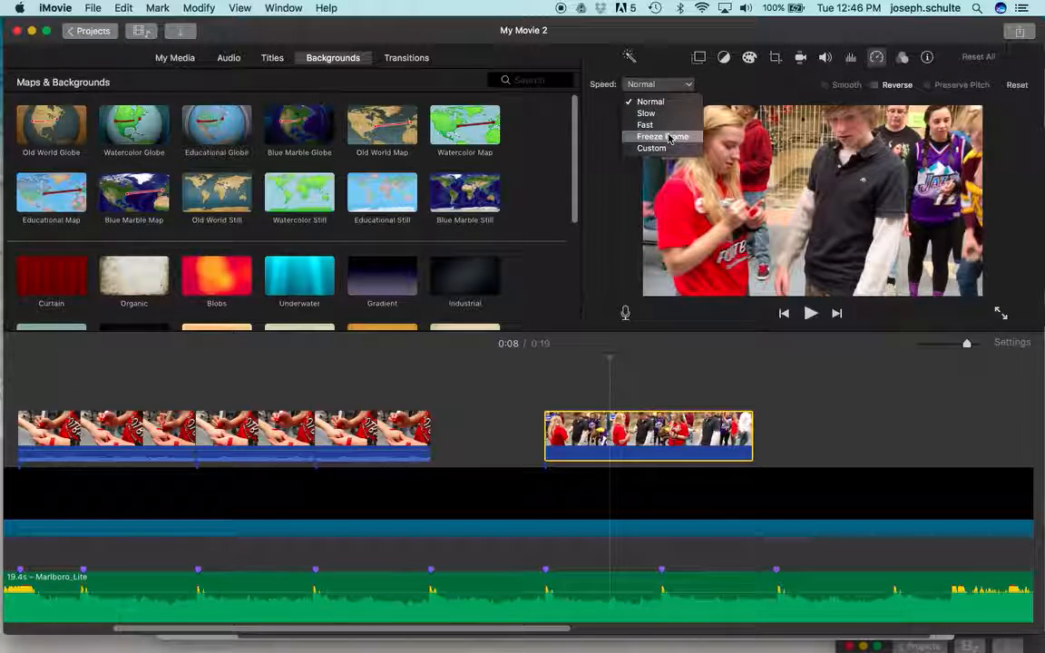
click(666, 116)
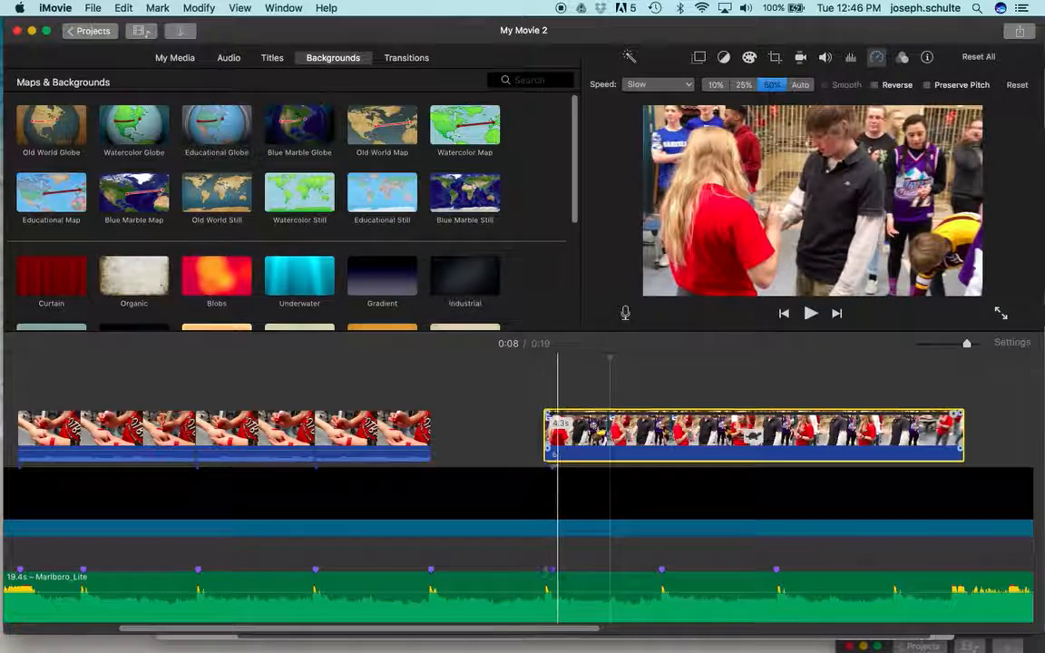
Step: Extend the slowed clip's start to an earlier point, split the clip near its middle and delete the second part
drag(545, 449, 500, 444)
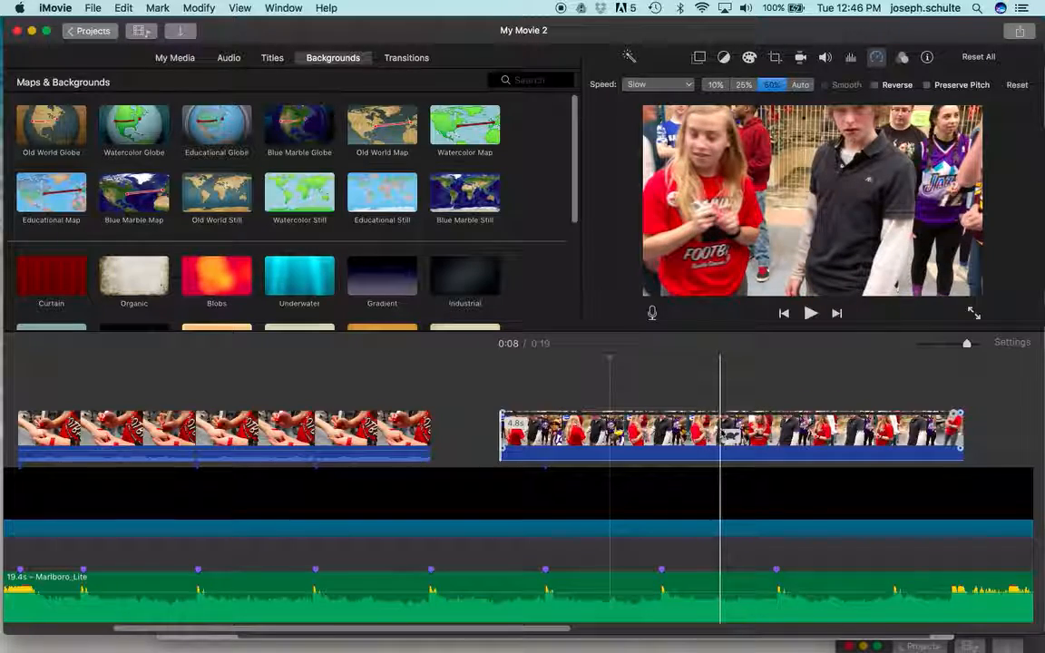
click(723, 435)
key(super+b)
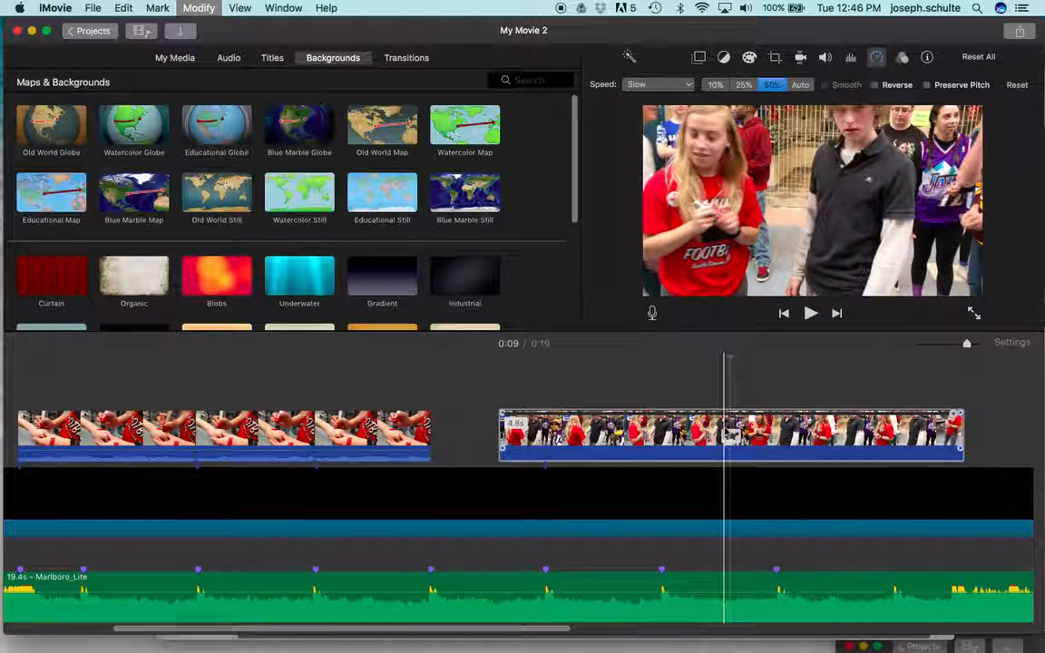
key(Delete)
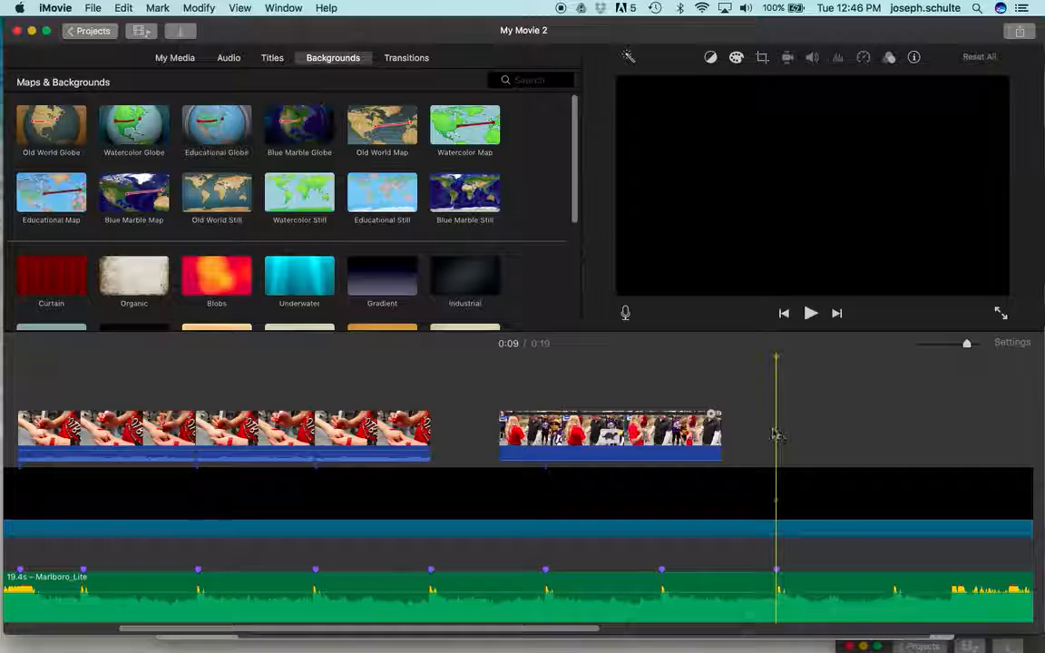
Step: Move the slowed clip to start on the third-to-last beat marker and extend its end to the last marker
click(609, 428)
drag(655, 427, 662, 427)
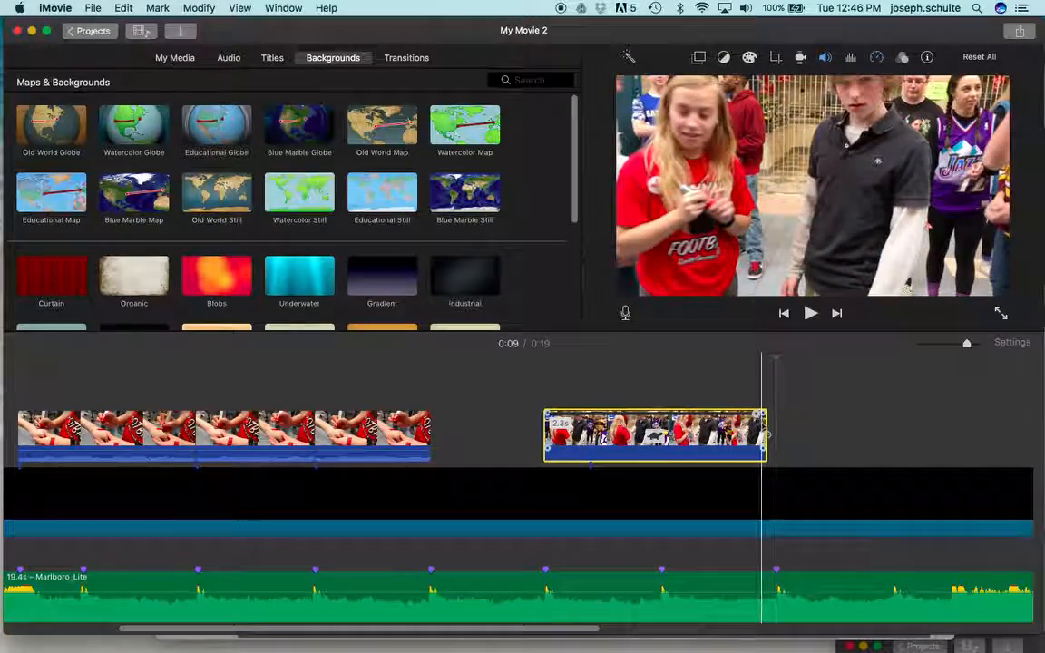
drag(765, 425, 773, 424)
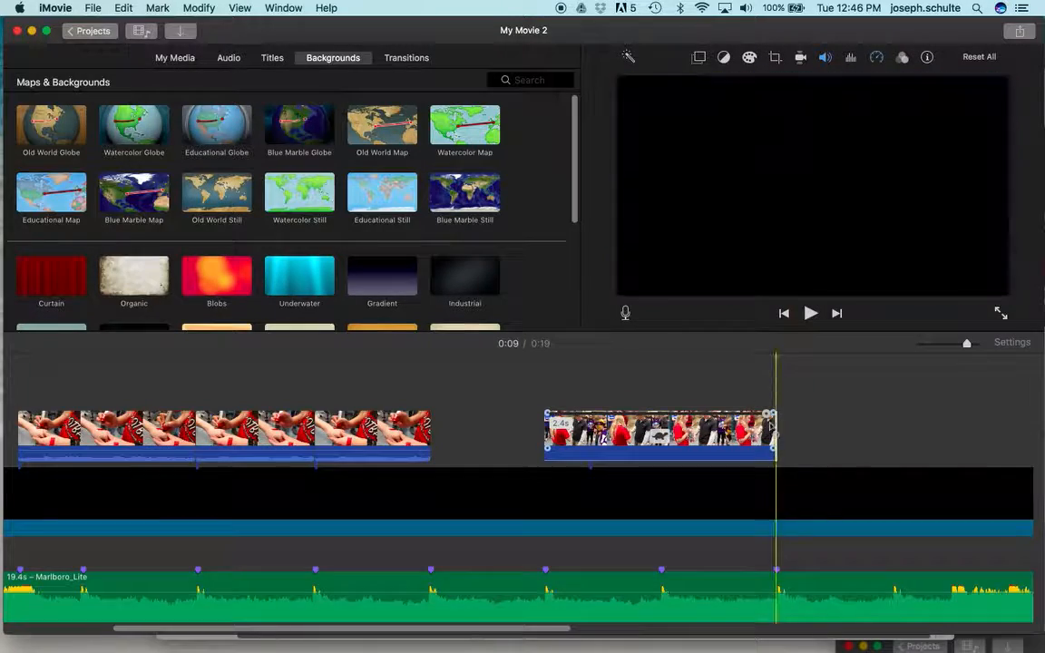
key(space)
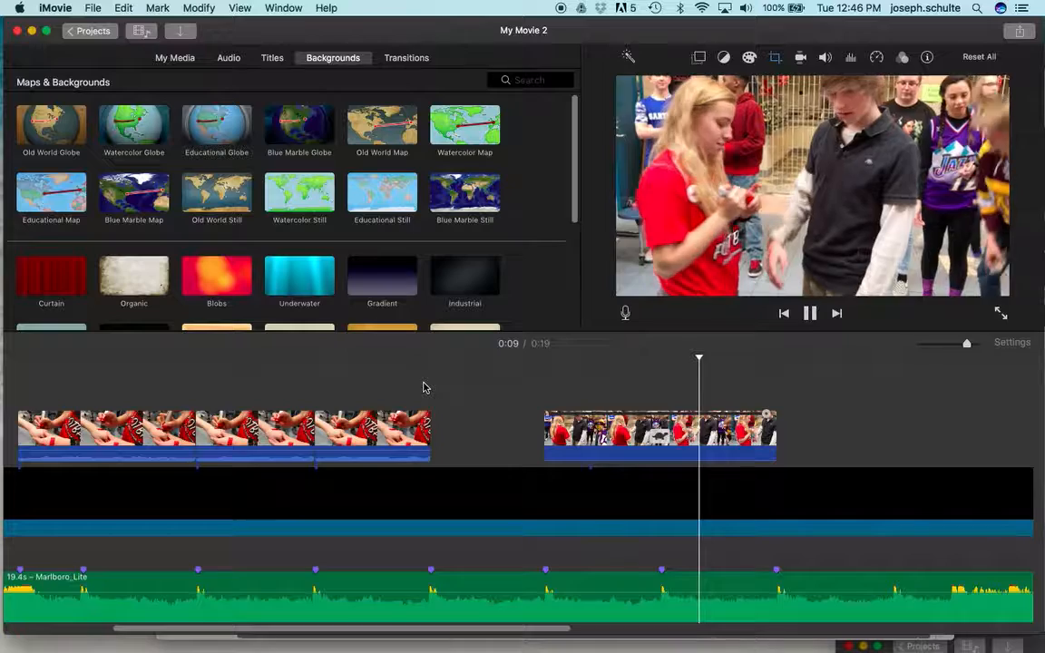
key(space)
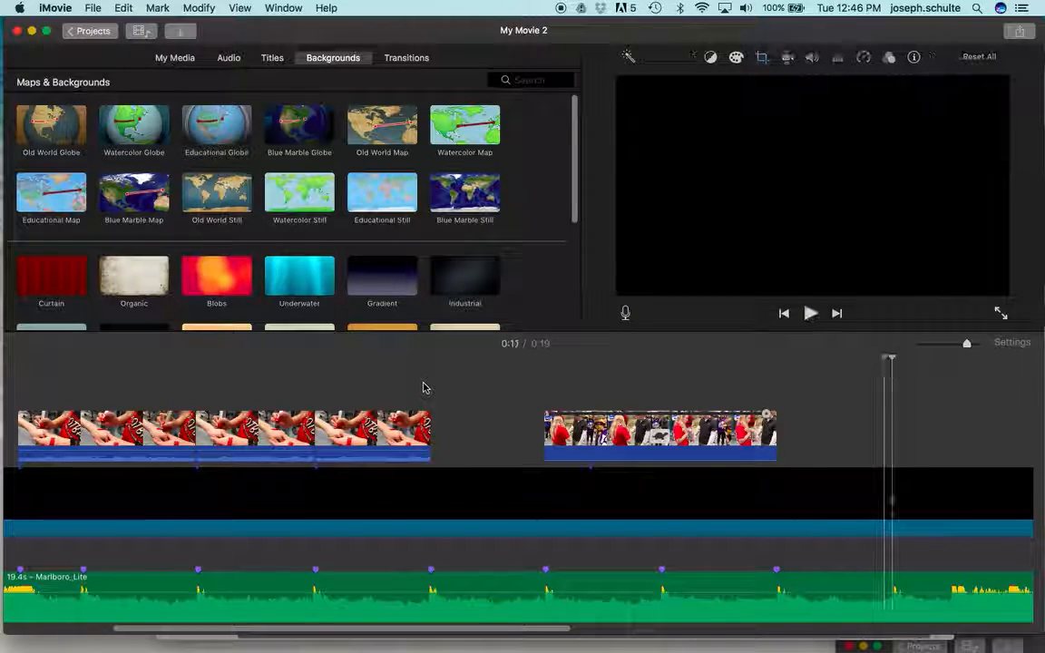
Step: Apply Ken Burns to the slowed clip, with a smaller end frame around the boy in the dark polo shirt
click(731, 454)
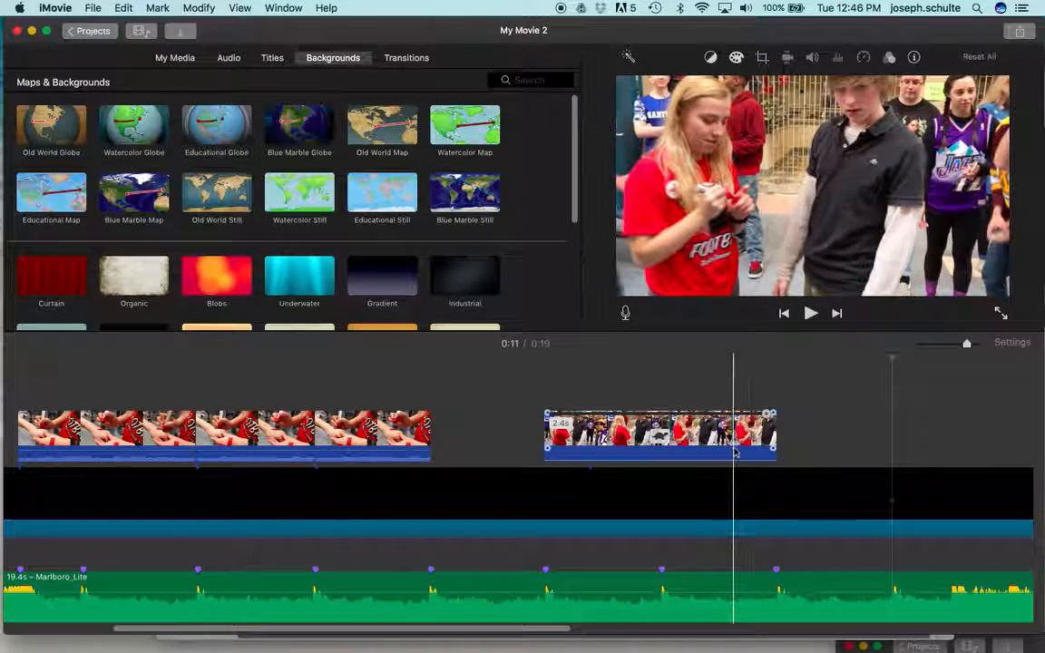
click(730, 445)
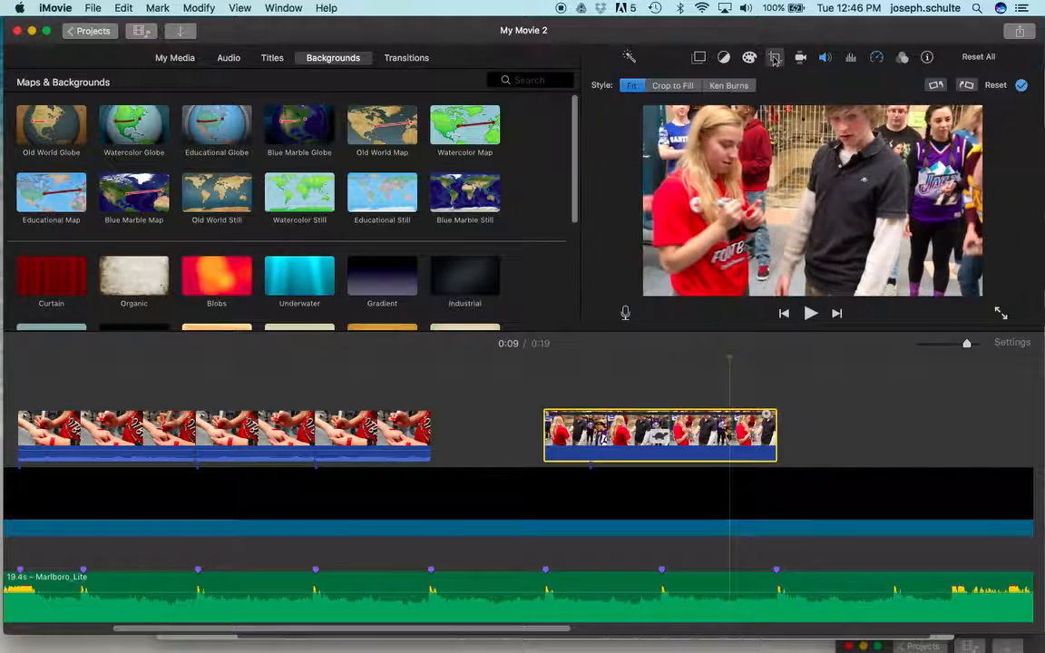
click(731, 85)
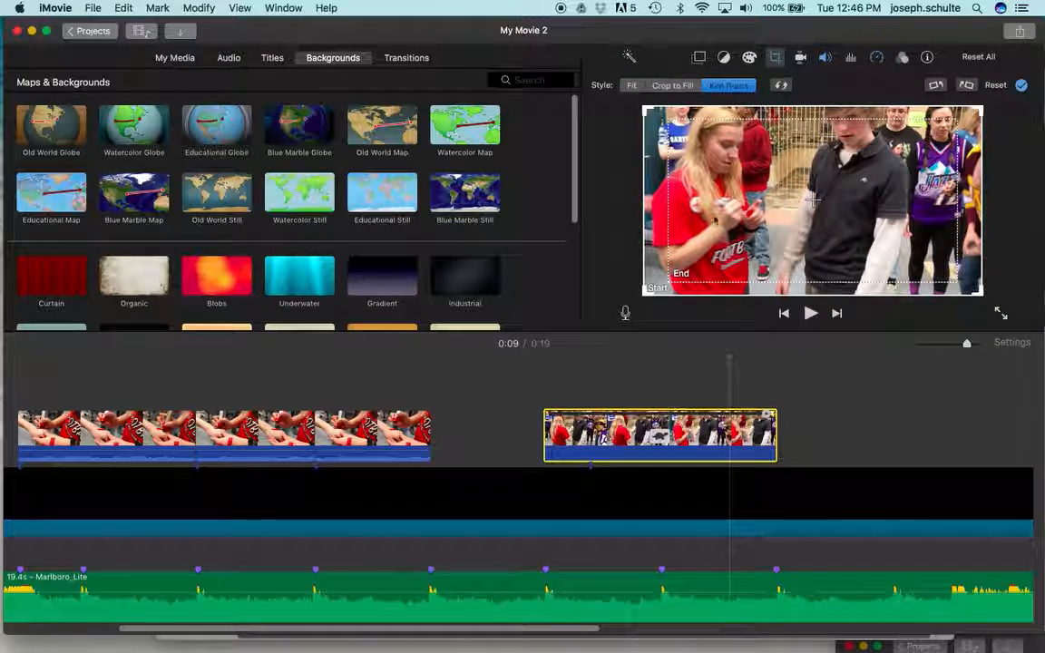
click(729, 272)
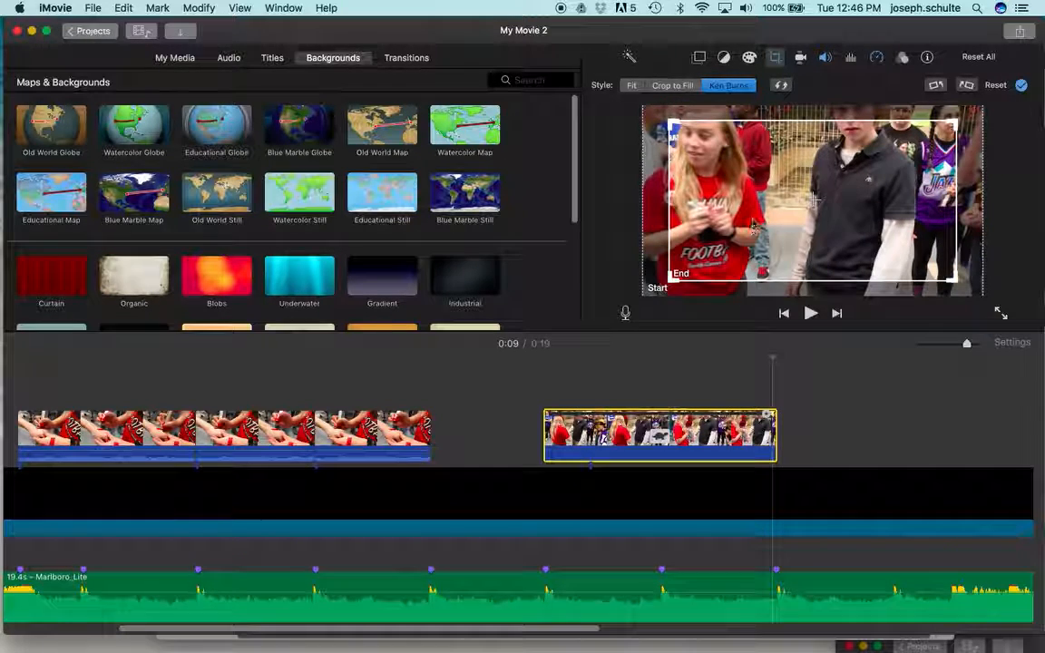
drag(753, 226, 762, 205)
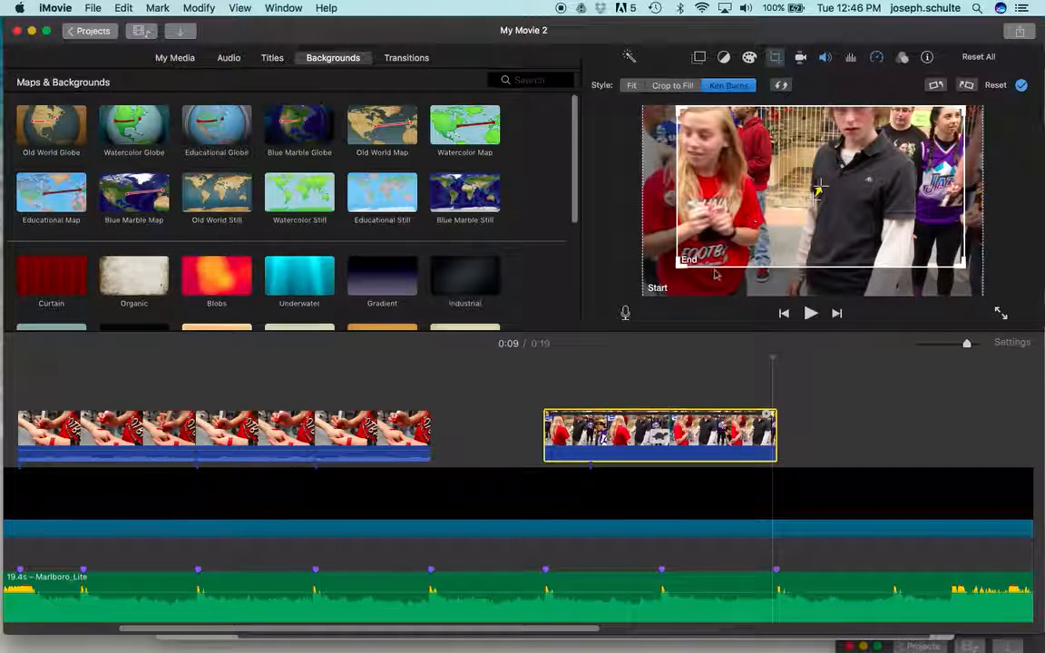
drag(685, 263, 713, 236)
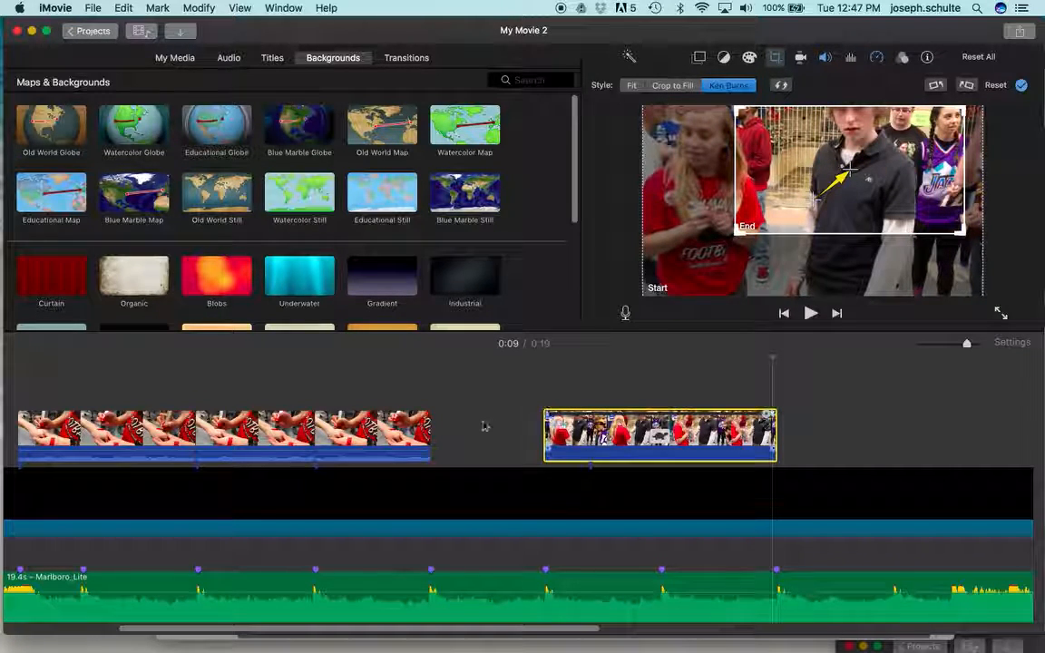
Step: Play back the slowed clip from just before its start to check the Ken Burns zoom
click(508, 374)
key(space)
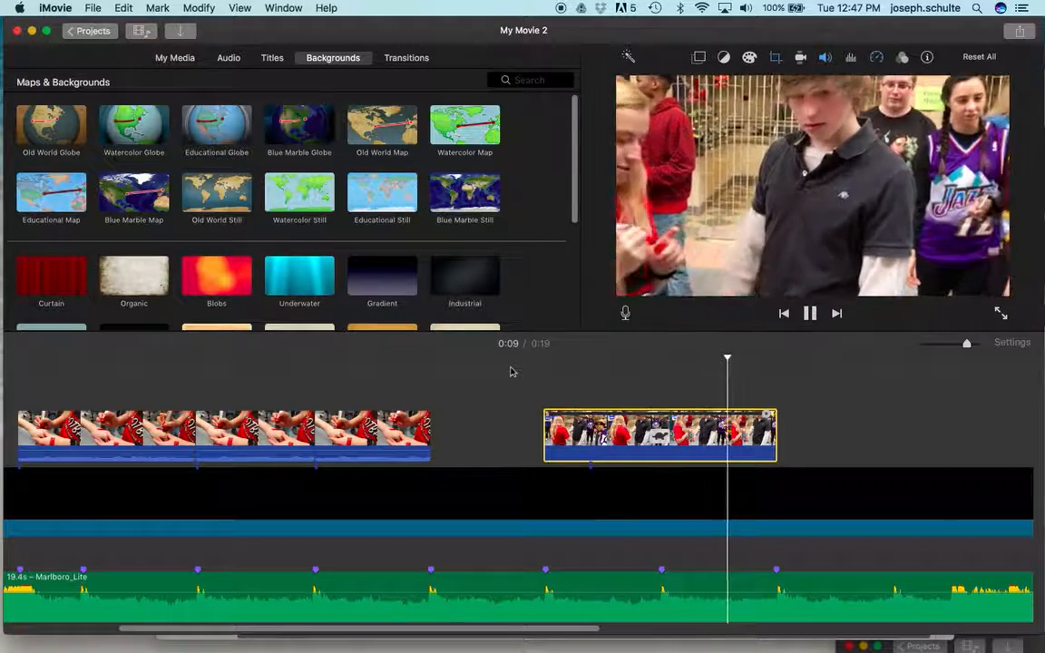
key(space)
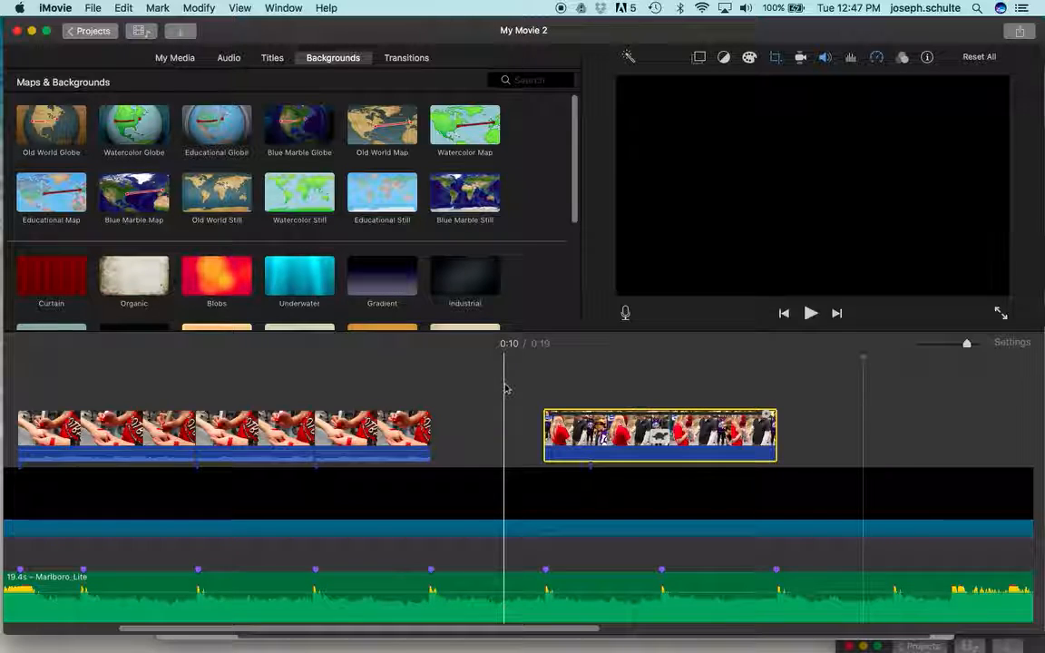
Step: Display the available transitions to look over the effects for the edit
scroll(504, 388, right, 3)
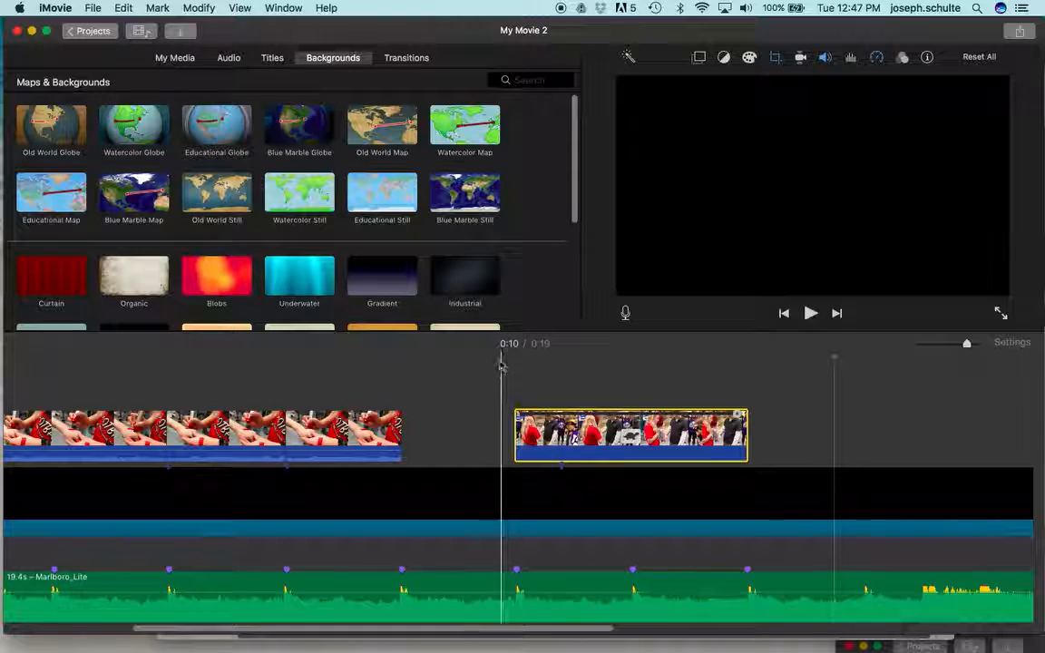
click(417, 58)
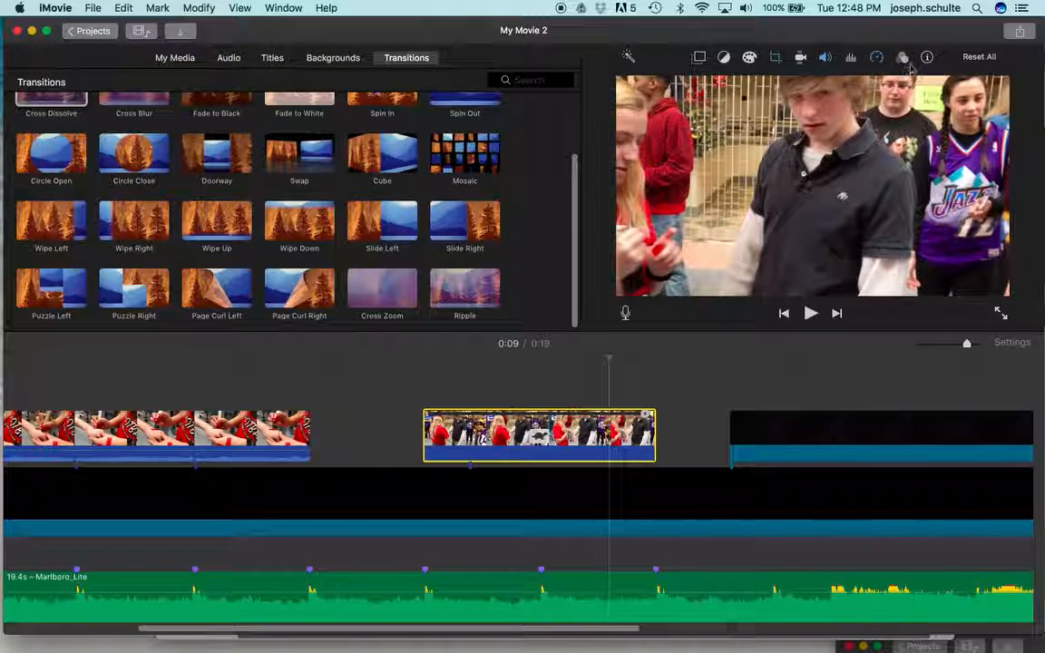
Step: Try a 1-second cutaway fade on the slowed clip and play it back from just before its start
click(698, 57)
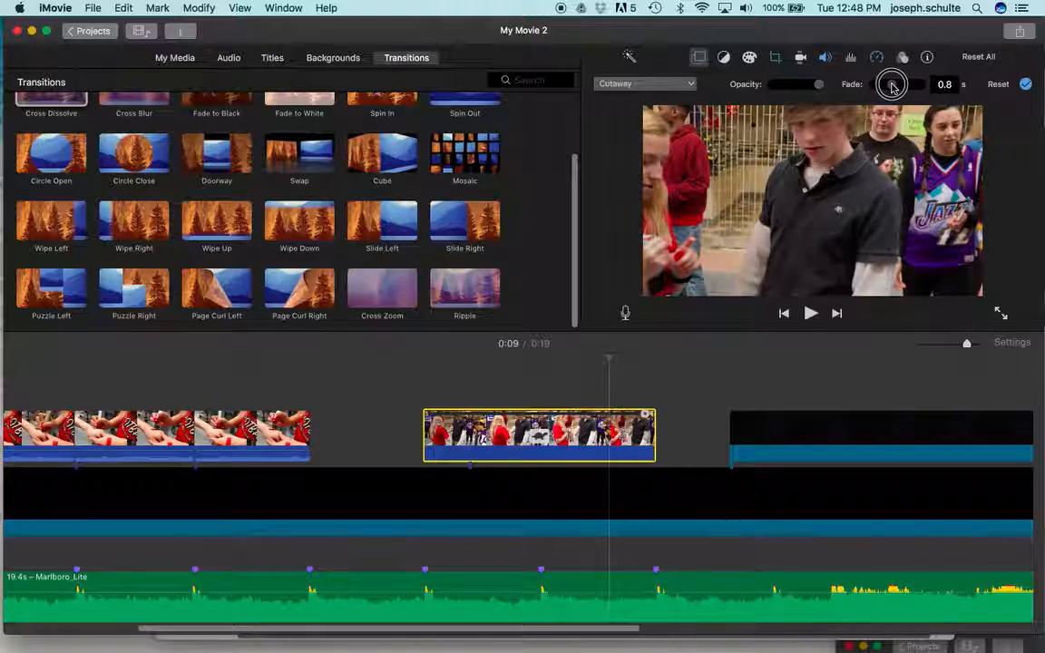
click(405, 385)
key(space)
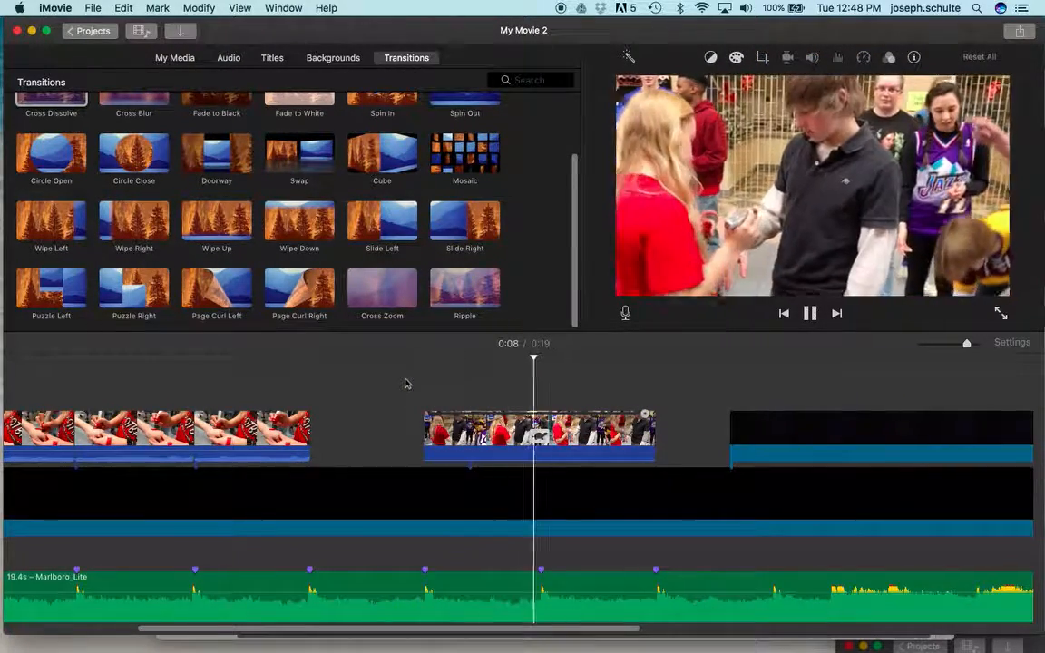
key(space)
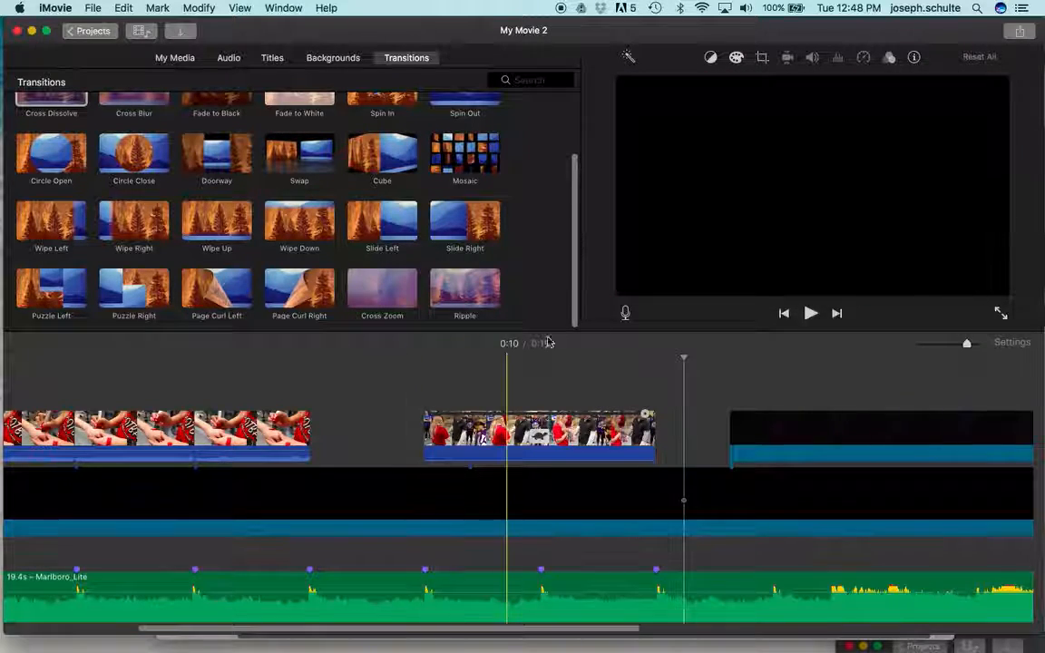
Step: Set the slowed clip's cutaway fade back to 0 seconds
click(612, 426)
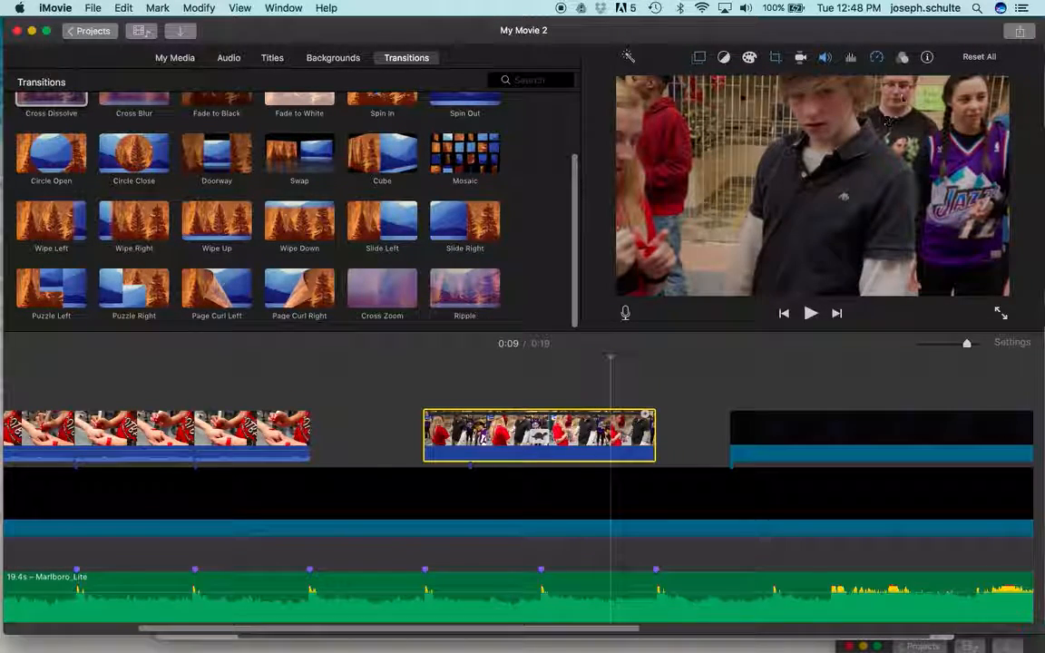
click(700, 58)
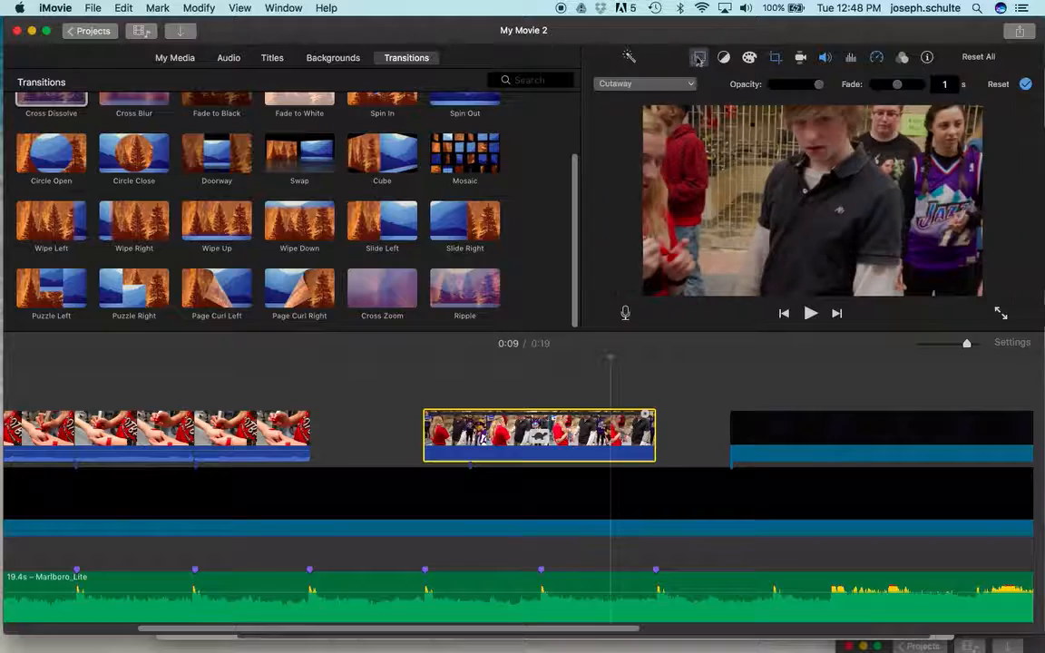
click(877, 90)
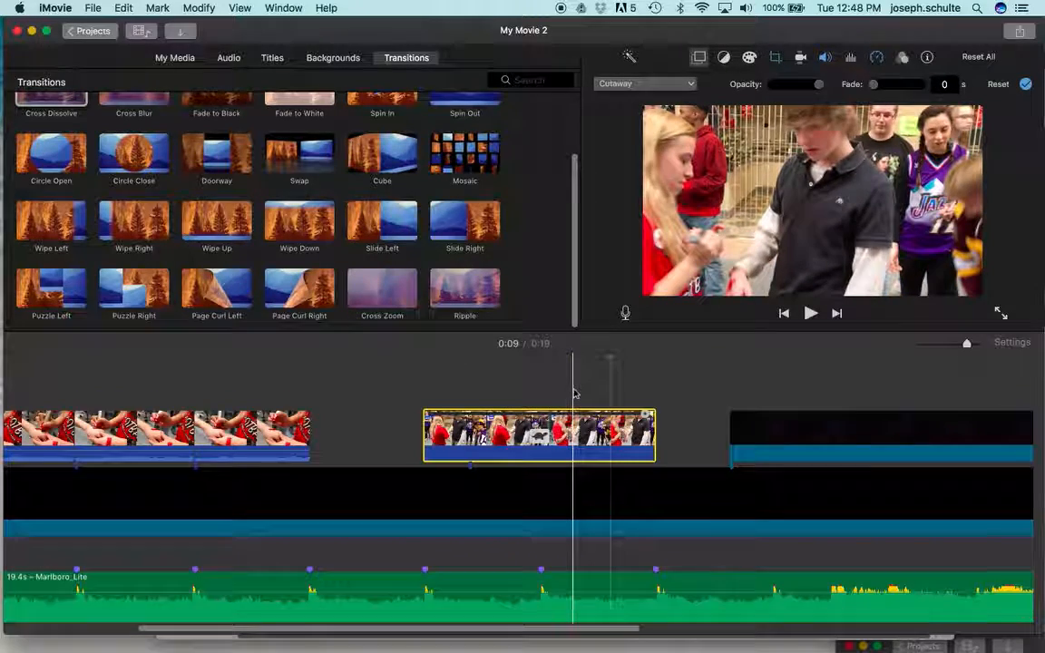
Step: Delete the black clip overlaid after the slowed clip and play the music beyond the last beat marker
click(760, 427)
key(Delete)
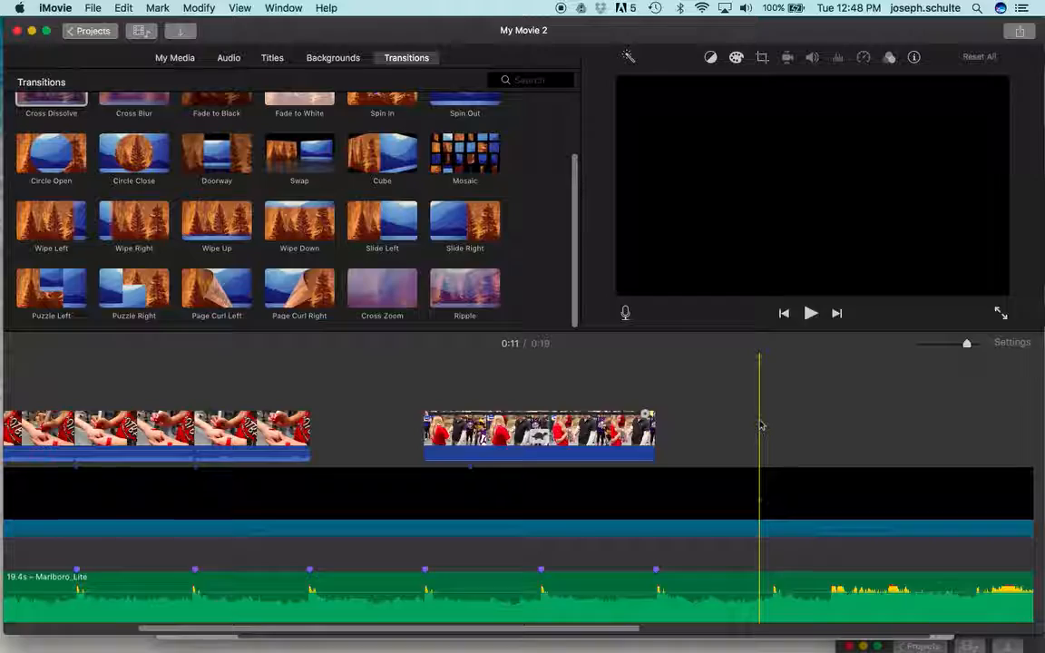
scroll(163, 448, left, 2)
scroll(163, 448, left, 2)
scroll(249, 498, right, 10)
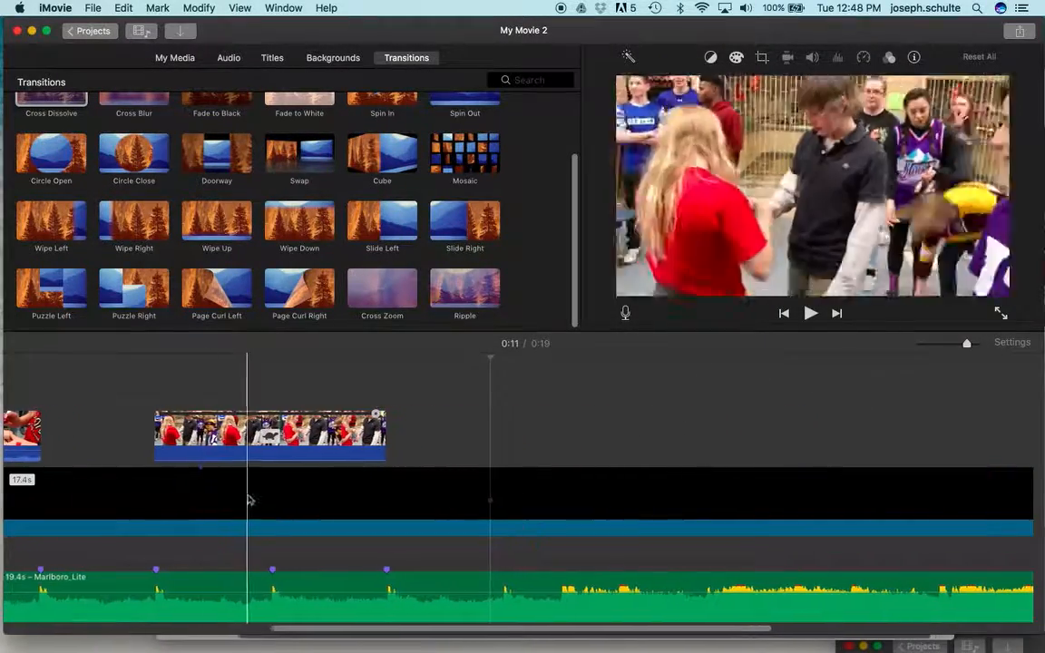
click(478, 567)
key(space)
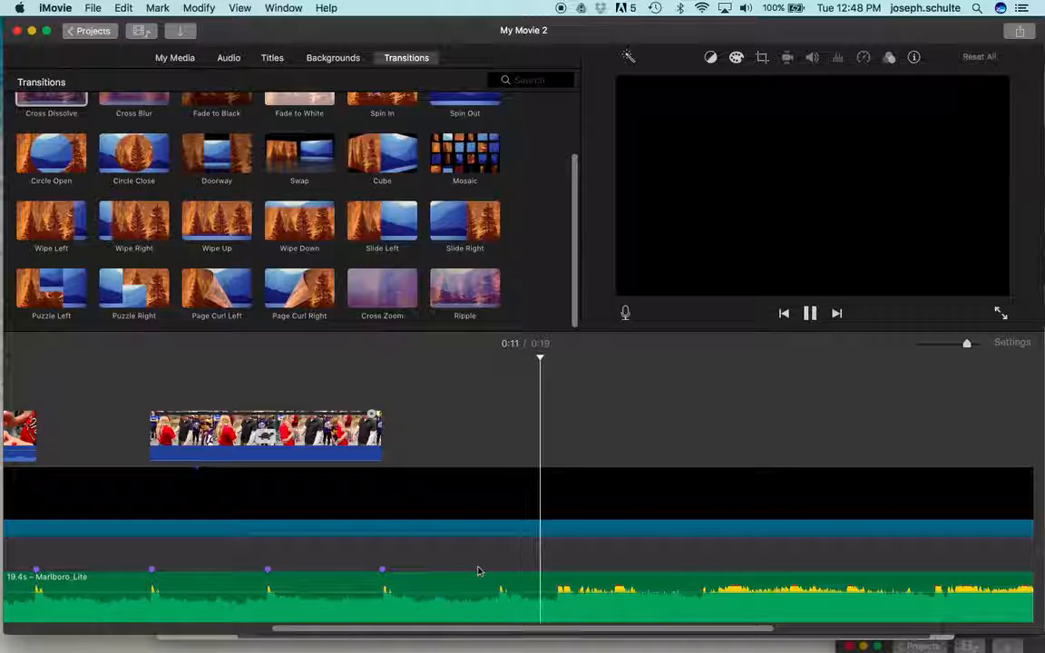
key(space)
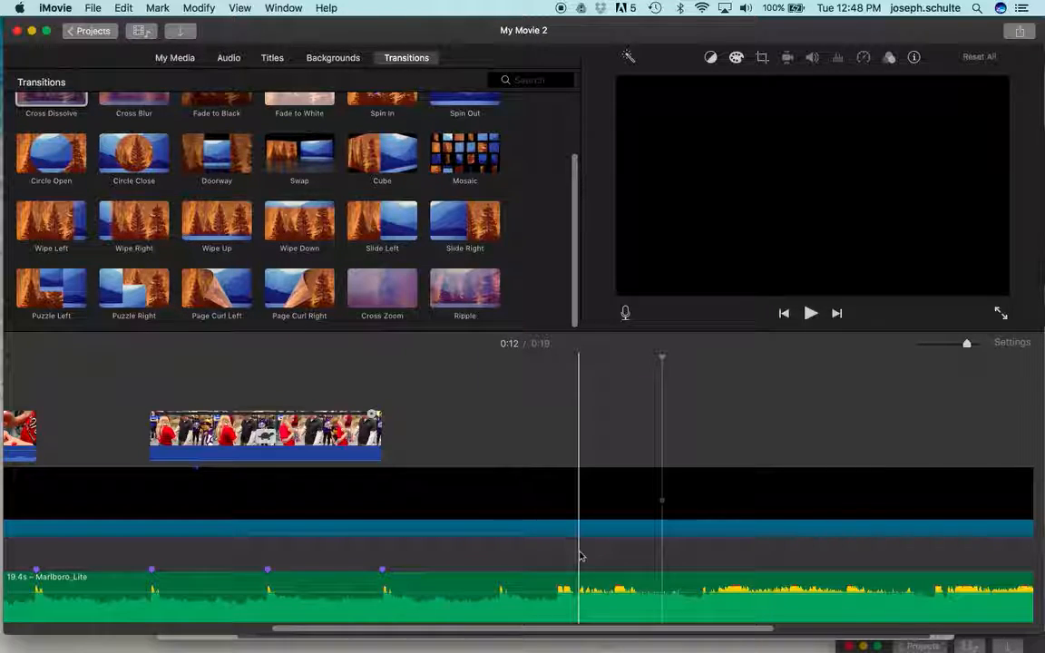
scroll(462, 445, left, 3)
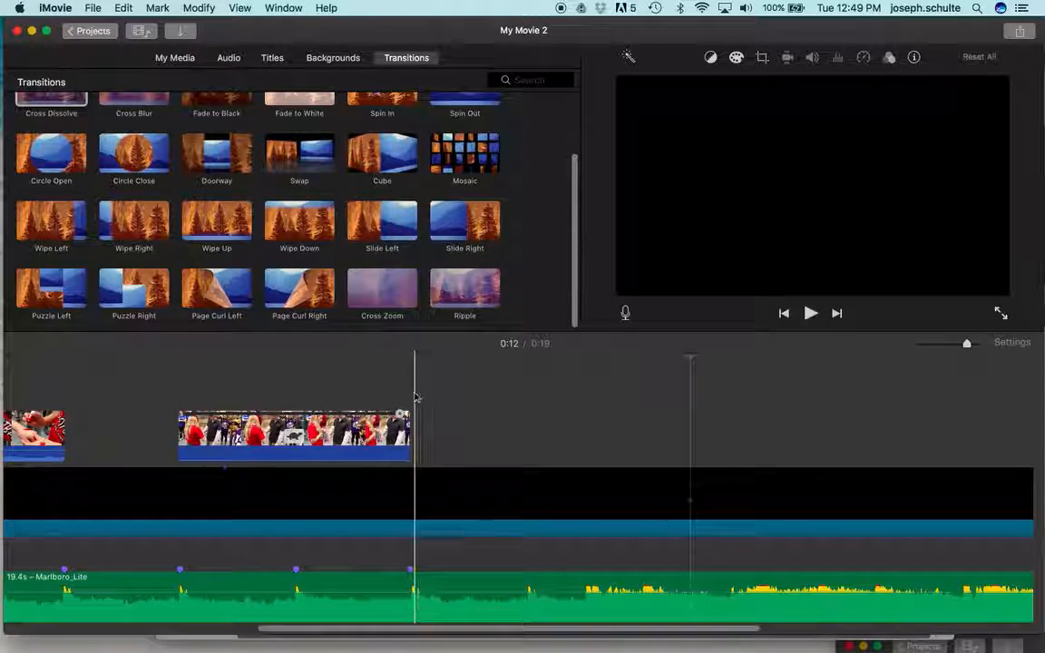
Step: Place a selected portion of the 12.7 s field-goal kick clip above the main track, after the slowed clip
scroll(336, 172, up, 3)
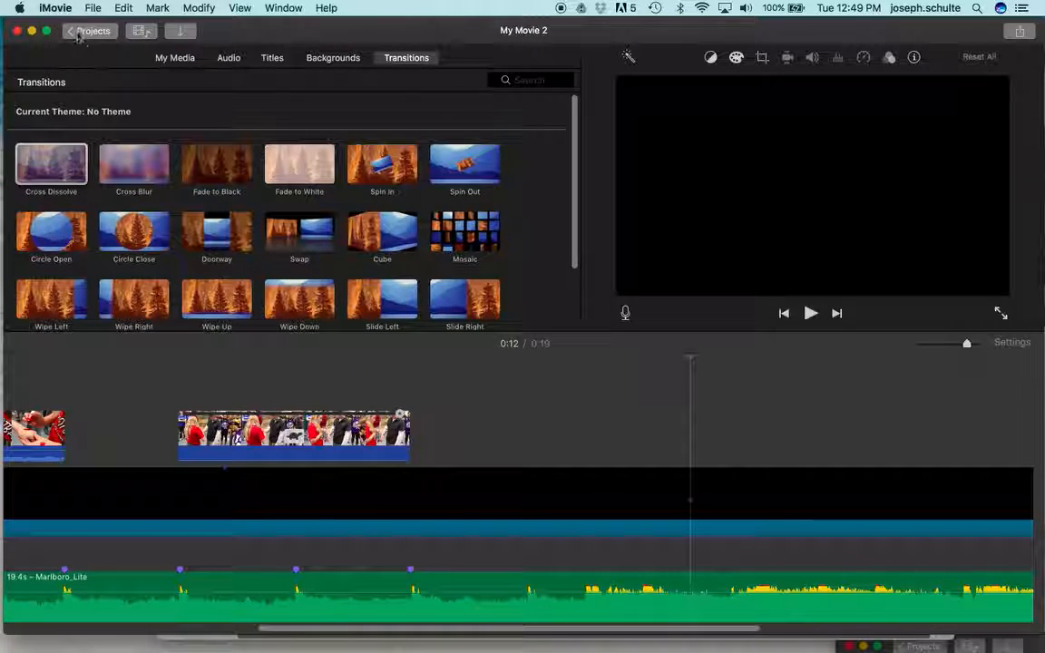
click(166, 60)
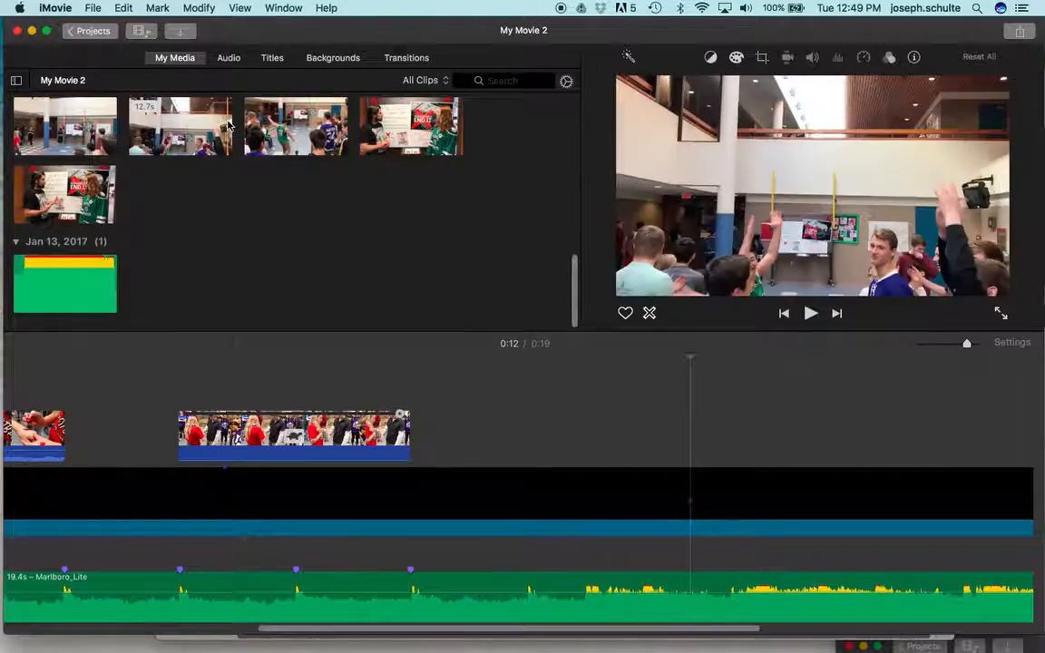
click(179, 125)
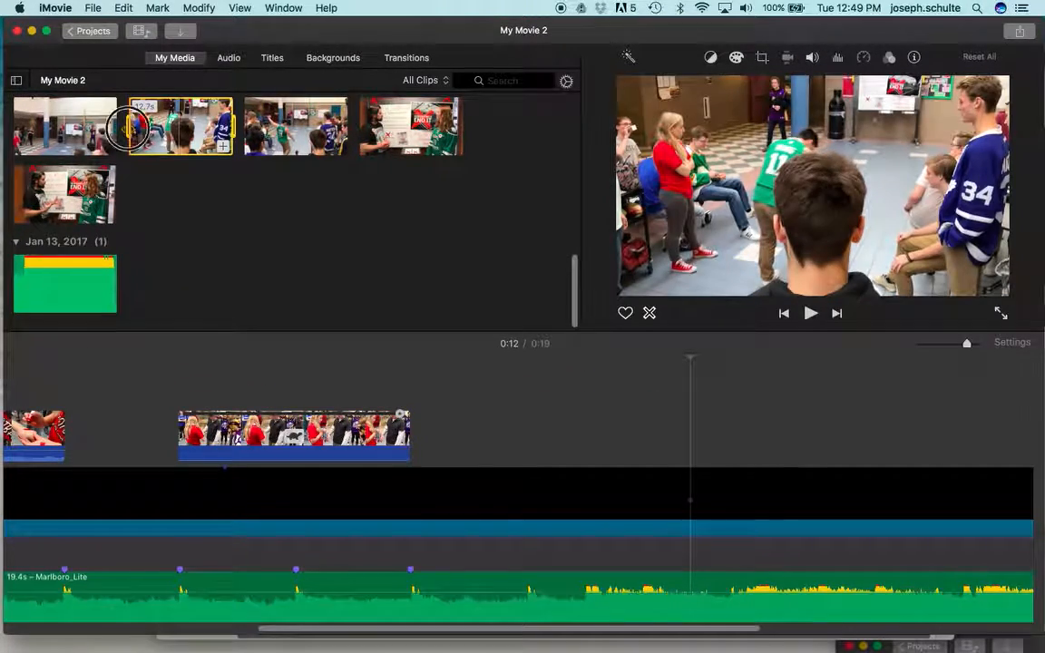
drag(149, 127, 167, 124)
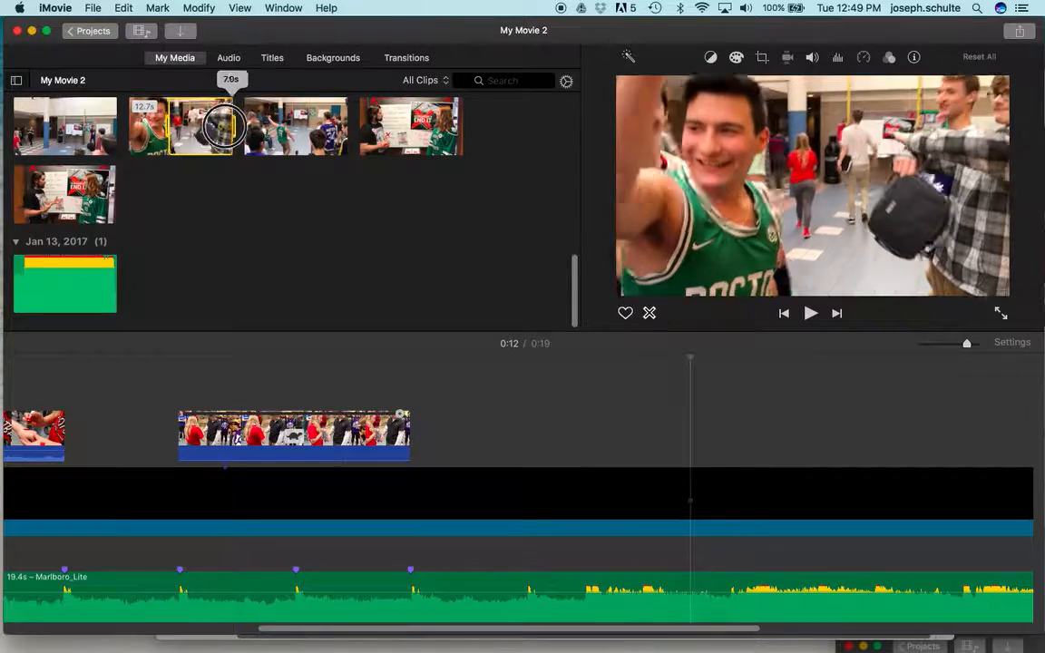
drag(199, 130, 460, 445)
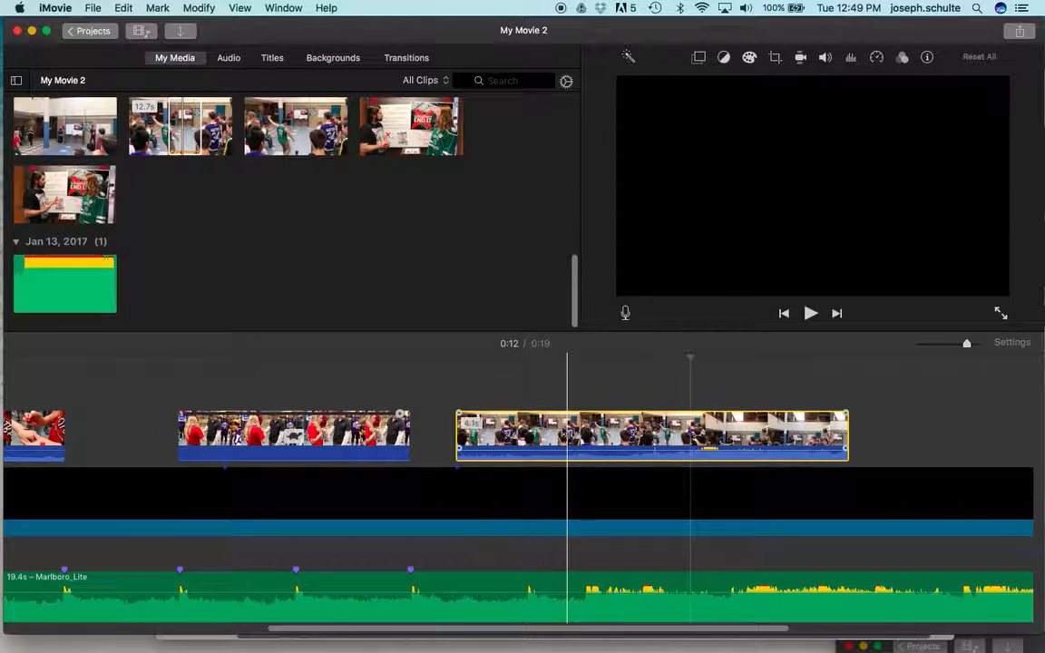
Step: Play the kick clip in the timeline and extend its end to include more of the celebration
key(space)
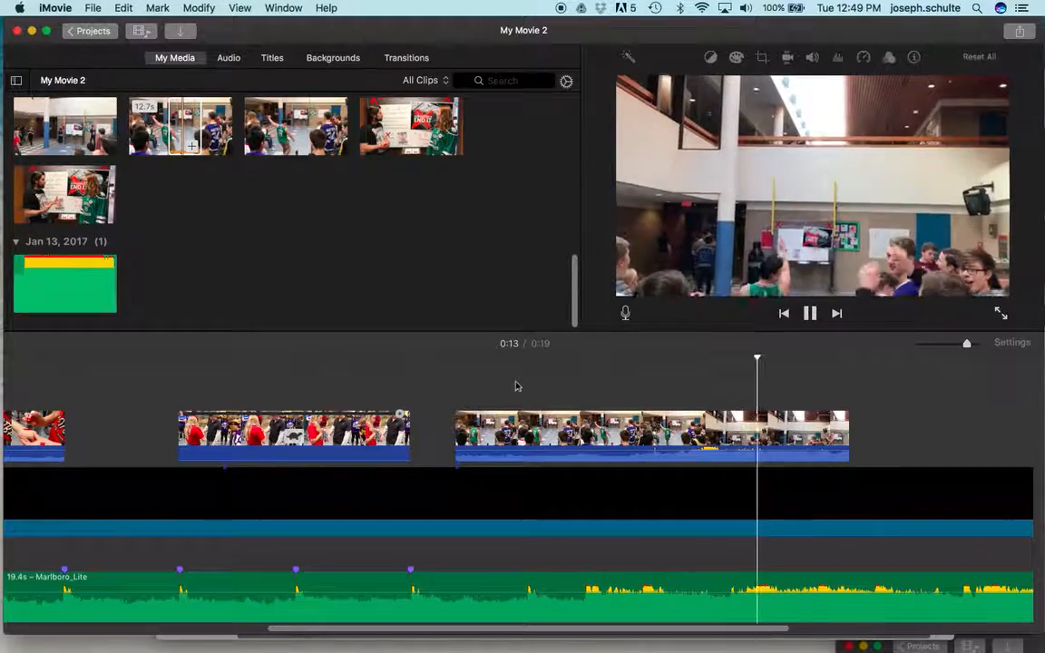
key(space)
drag(848, 427, 989, 426)
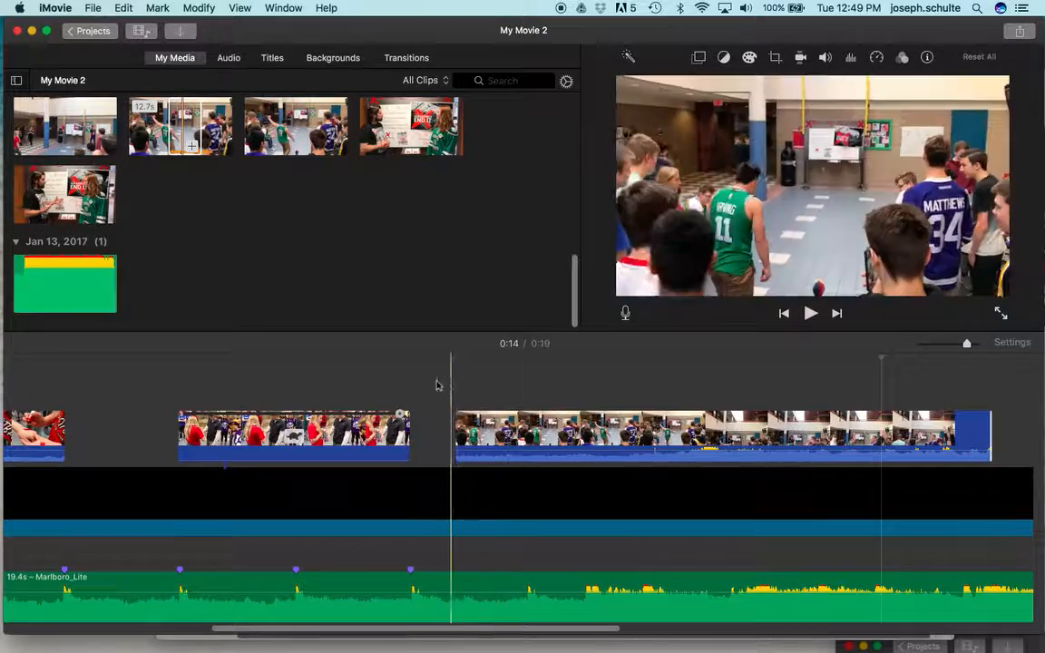
Step: Mark the next music beat after the last marker, align the kick clip's start to it and play it back
click(378, 381)
key(space)
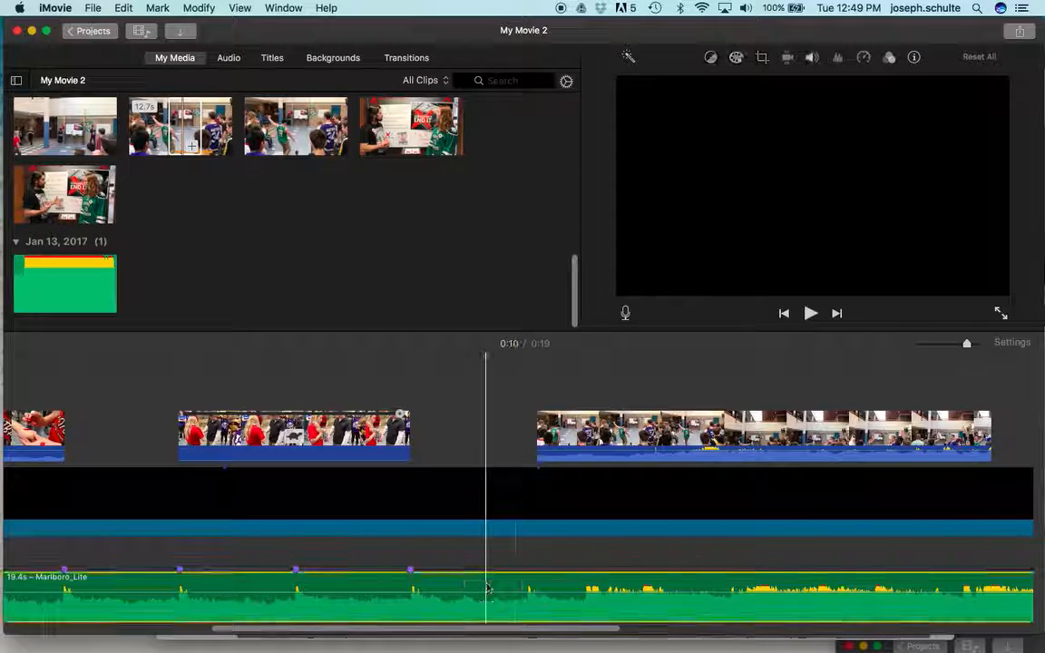
click(461, 465)
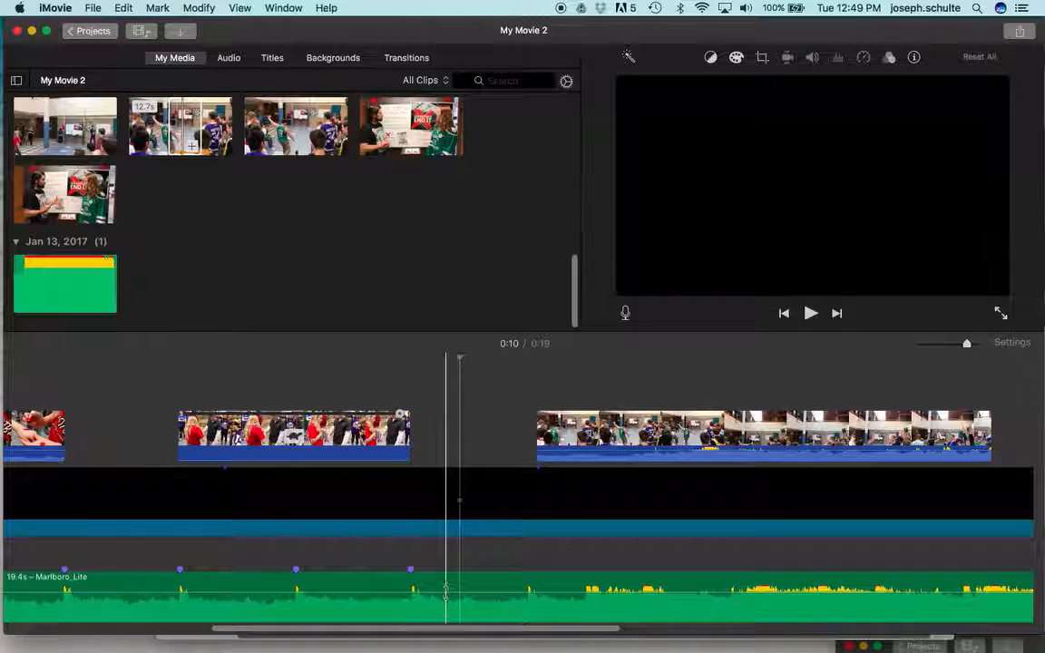
click(267, 590)
key(space)
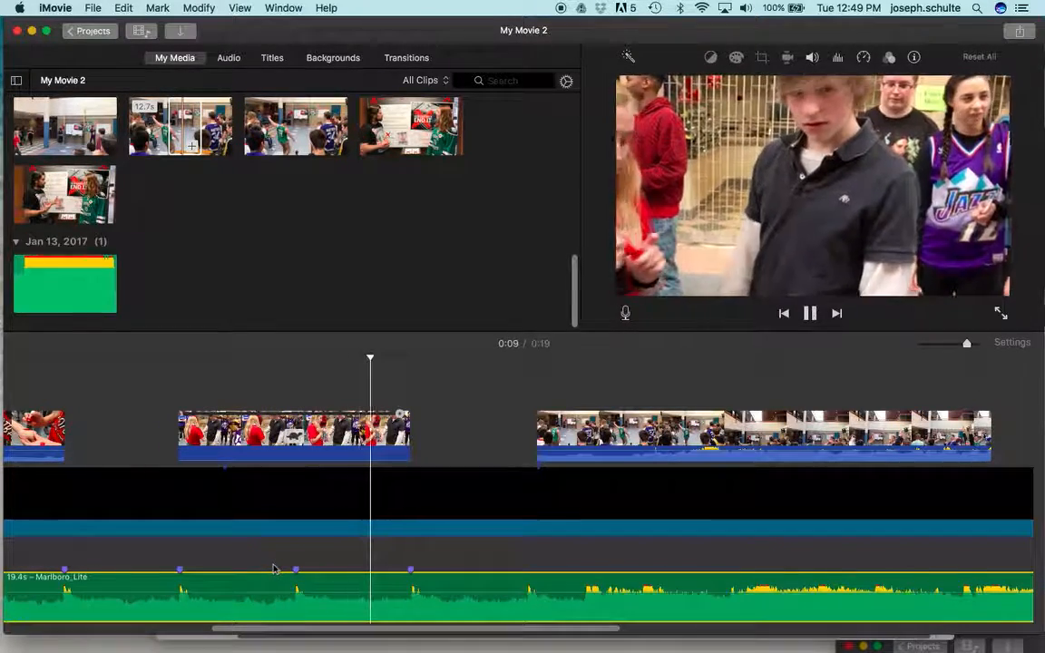
key(space)
drag(537, 433, 527, 436)
key(space)
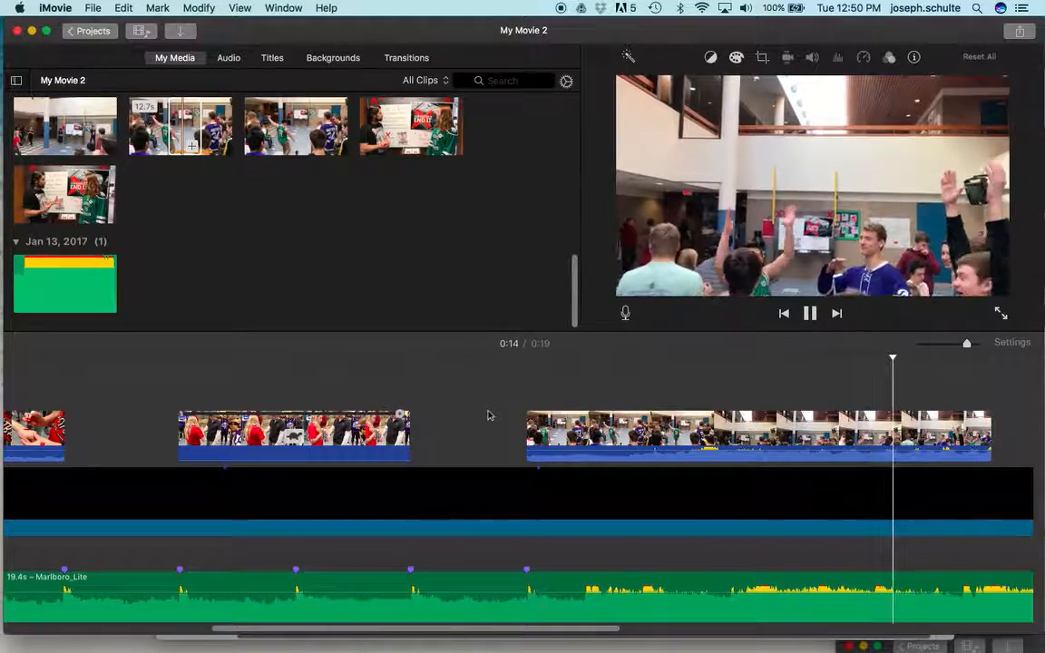
key(space)
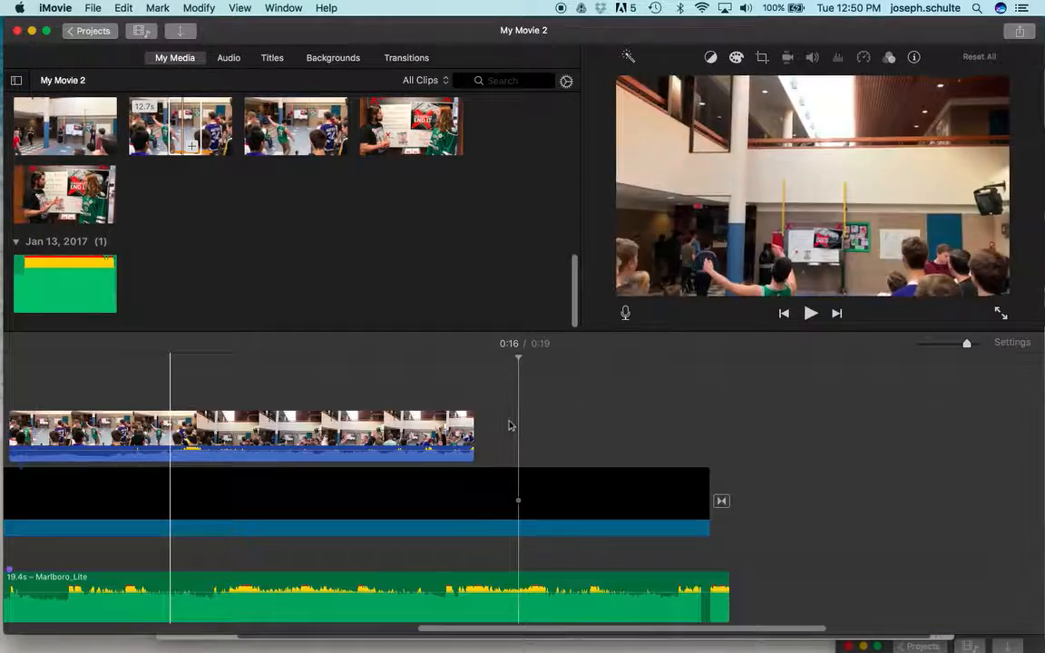
Step: Apply Ken Burns to the kick clip, with a smaller end frame around the celebrating boy in the green jersey
click(219, 423)
scroll(220, 423, left, 1)
scroll(296, 363, left, 3)
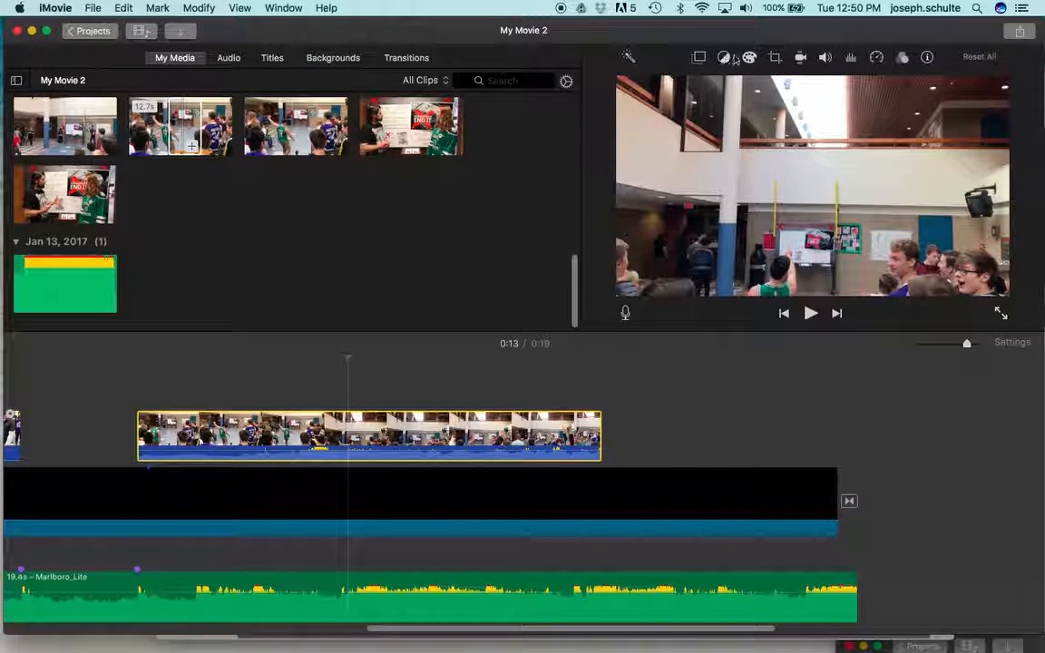
click(776, 58)
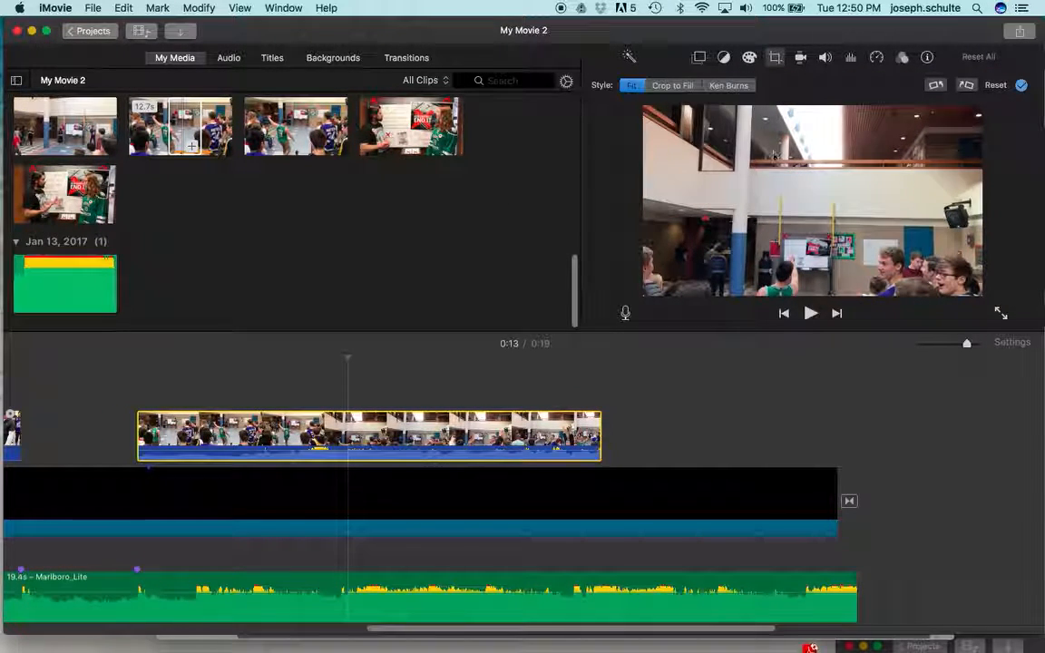
click(729, 86)
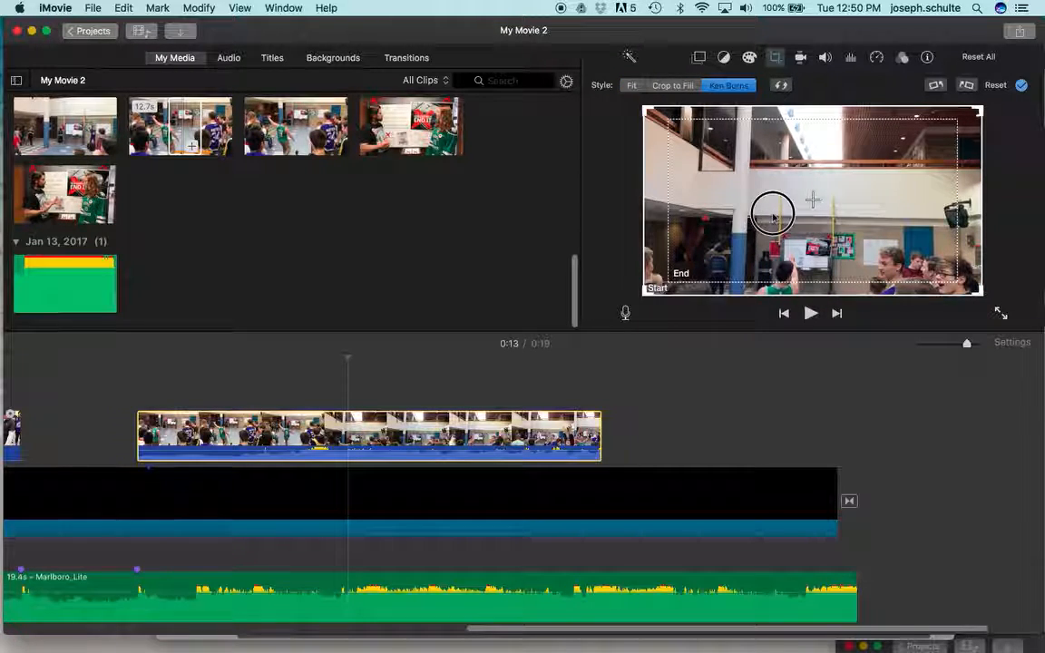
click(753, 261)
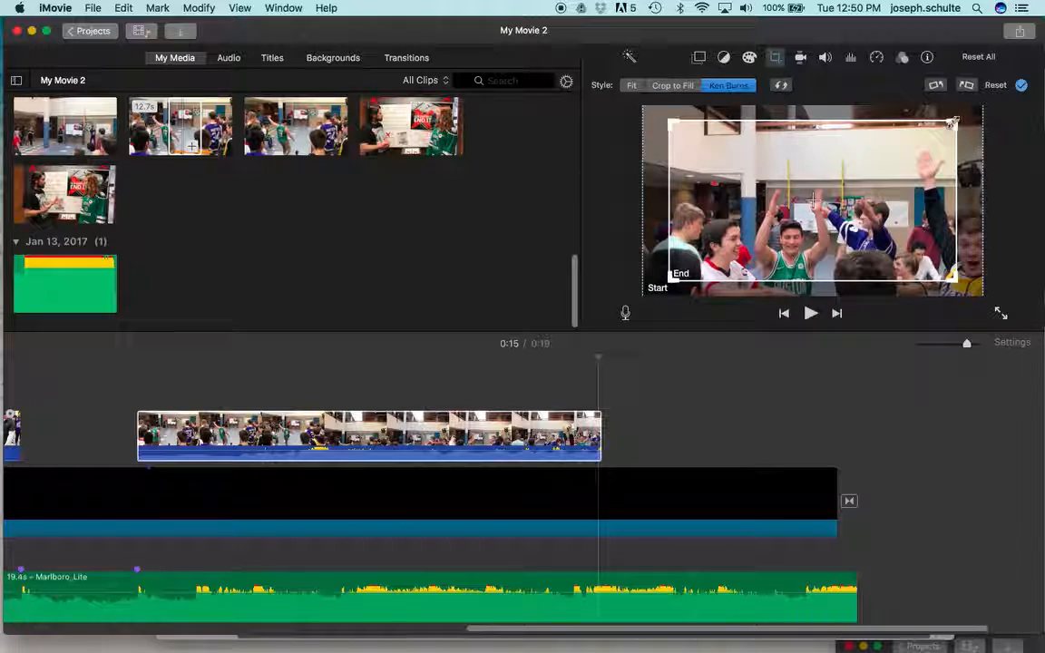
drag(807, 213, 820, 227)
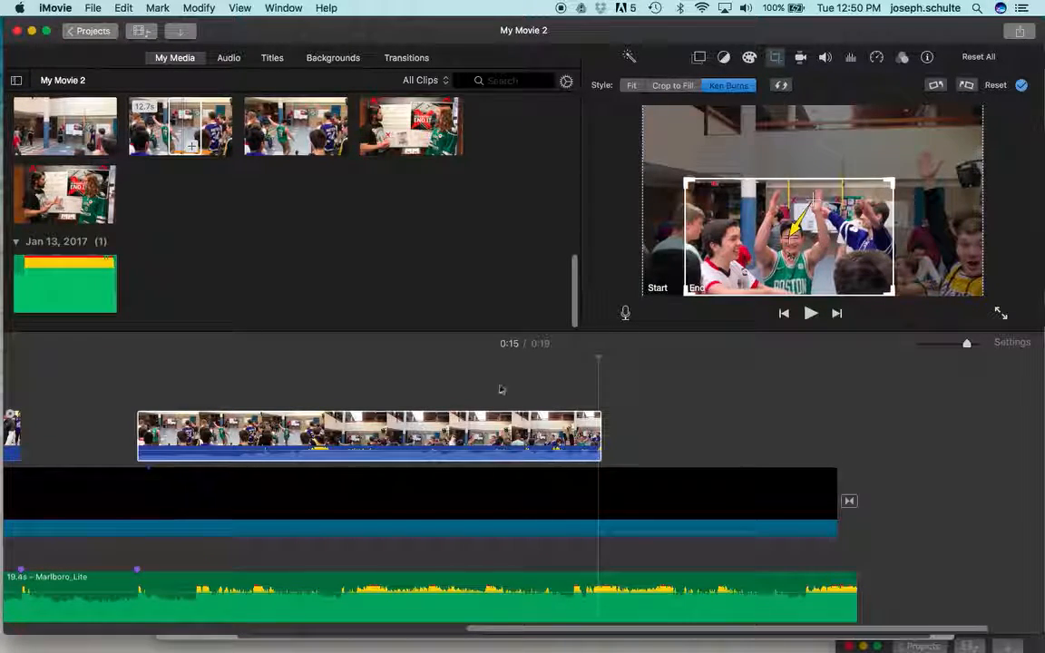
Step: Play the kick clip from just before its start to check the Ken Burns zoom
click(93, 361)
key(space)
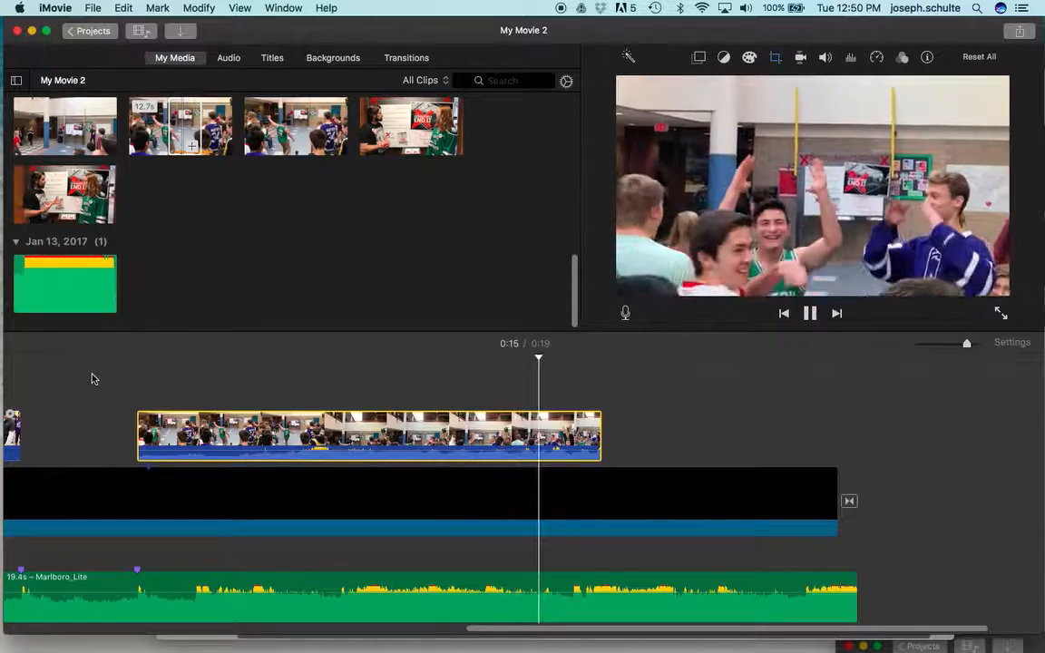
key(space)
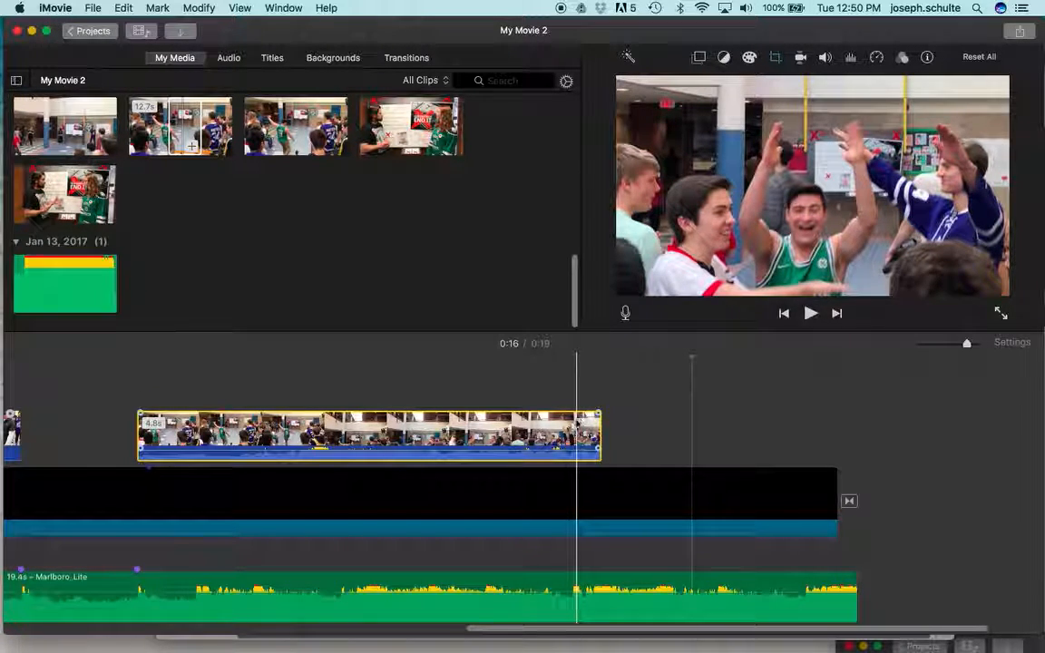
Step: Split the black main-track clip at the kick clip's start and move the kick clip between the two halves
click(139, 501)
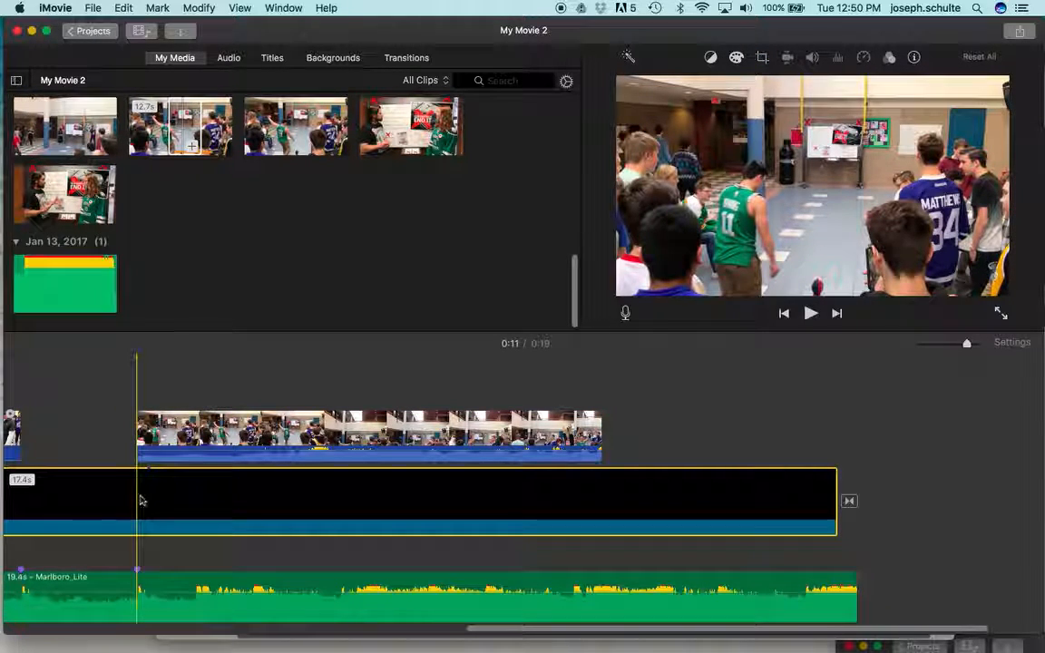
key(super+b)
drag(186, 432, 187, 518)
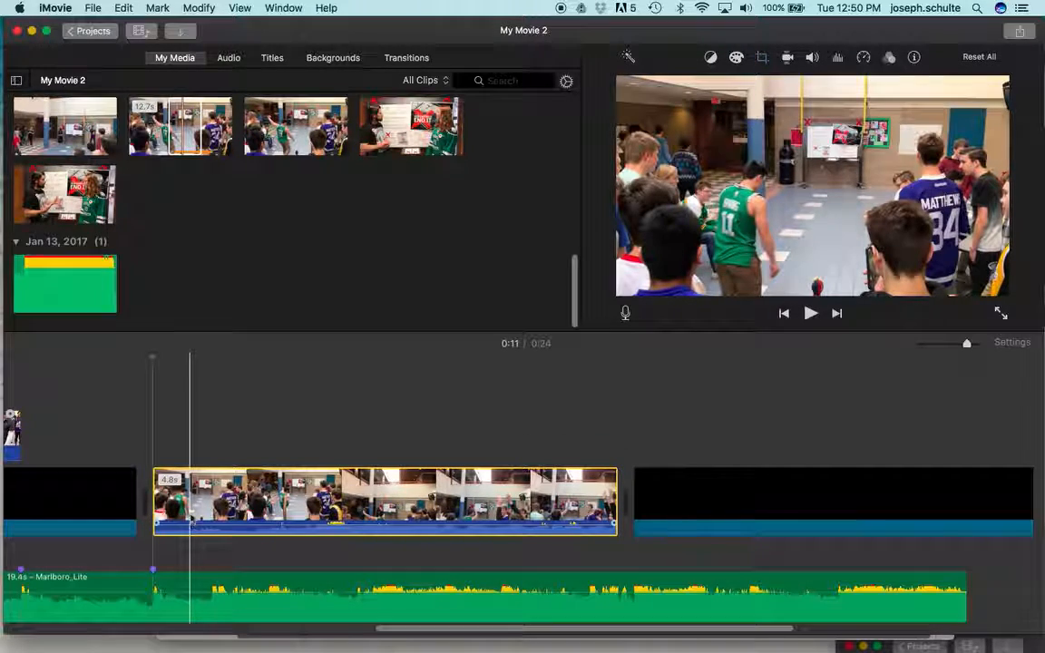
Step: Play the main track from the black before the kick clip through to the black after it
click(66, 424)
key(space)
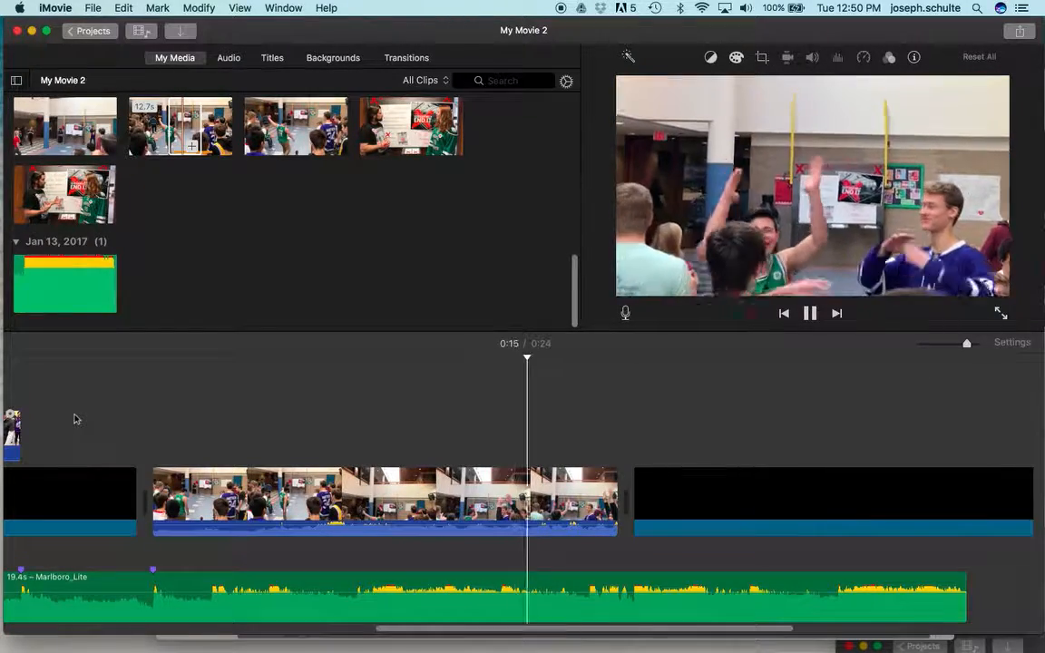
key(space)
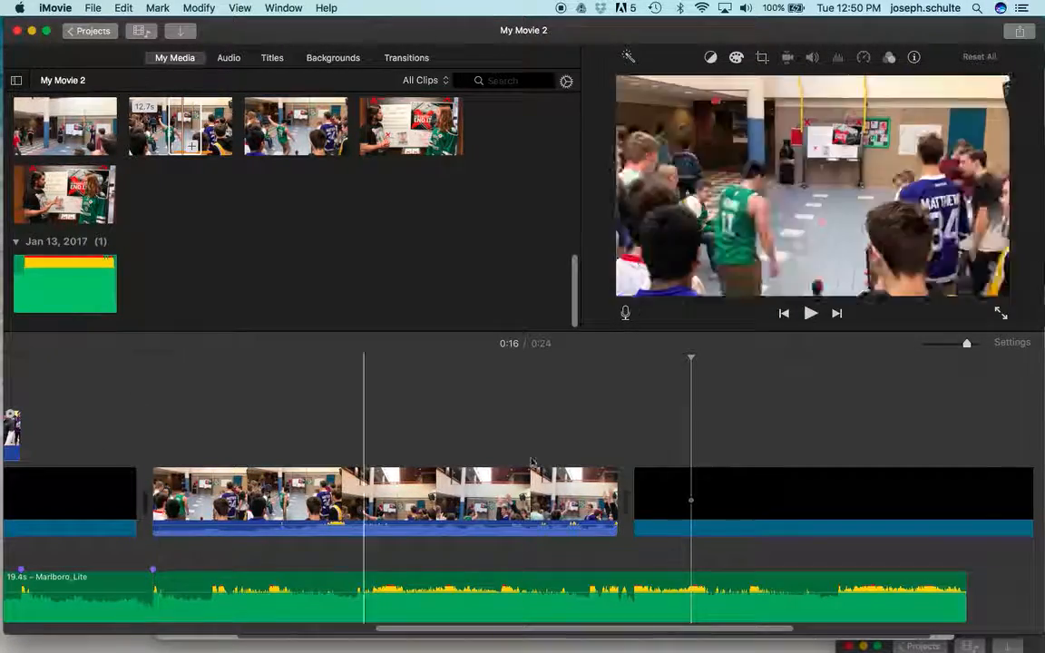
click(818, 496)
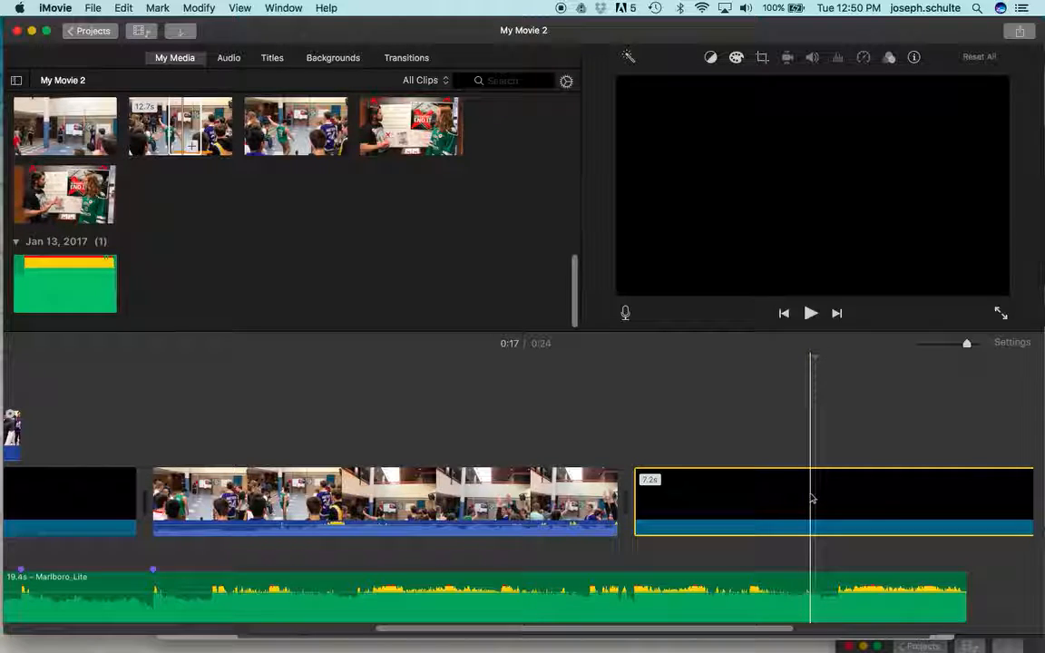
Step: Delete the black clip that follows the kick clip on the main track
key(Delete)
Step: Detach the kick clip's audio and extend the detached audio past the video's end to 6.4 s
click(479, 494)
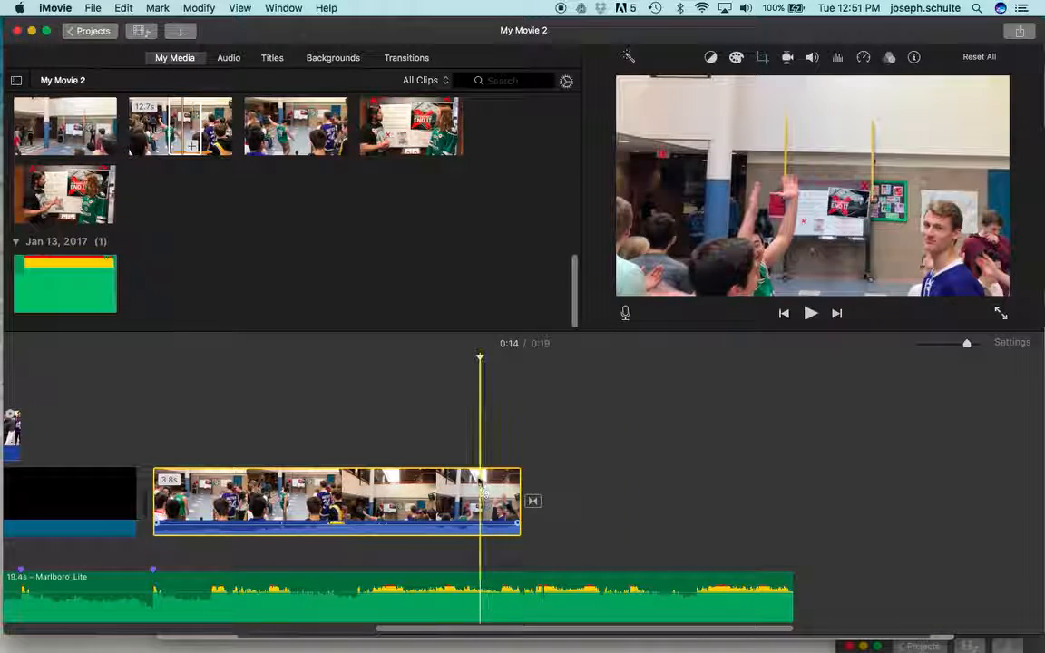
right_click(479, 481)
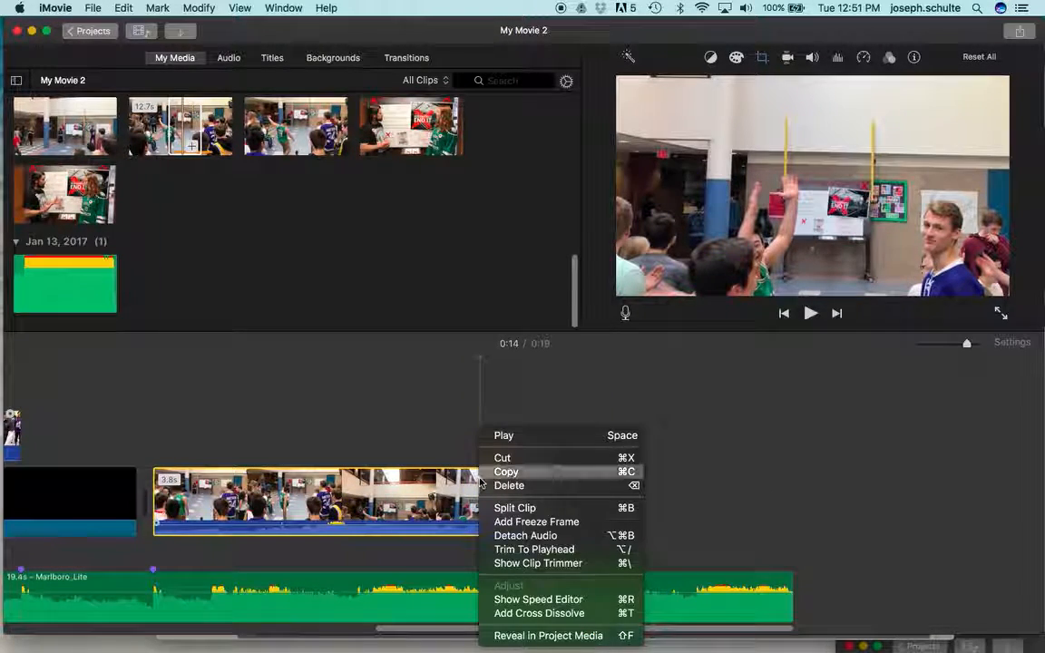
click(508, 535)
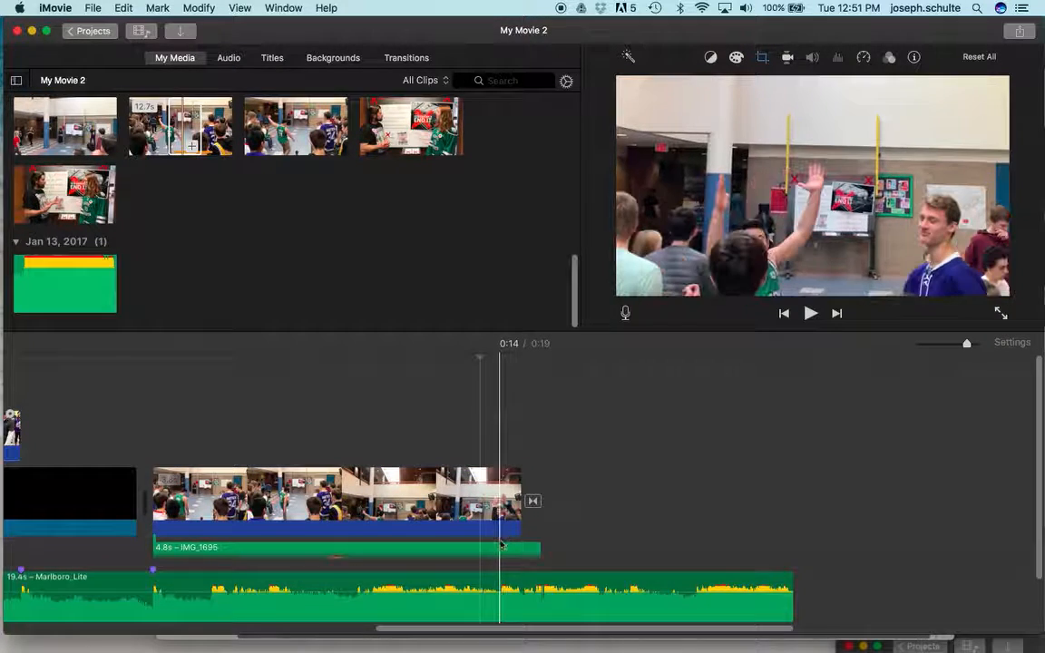
drag(524, 551, 658, 551)
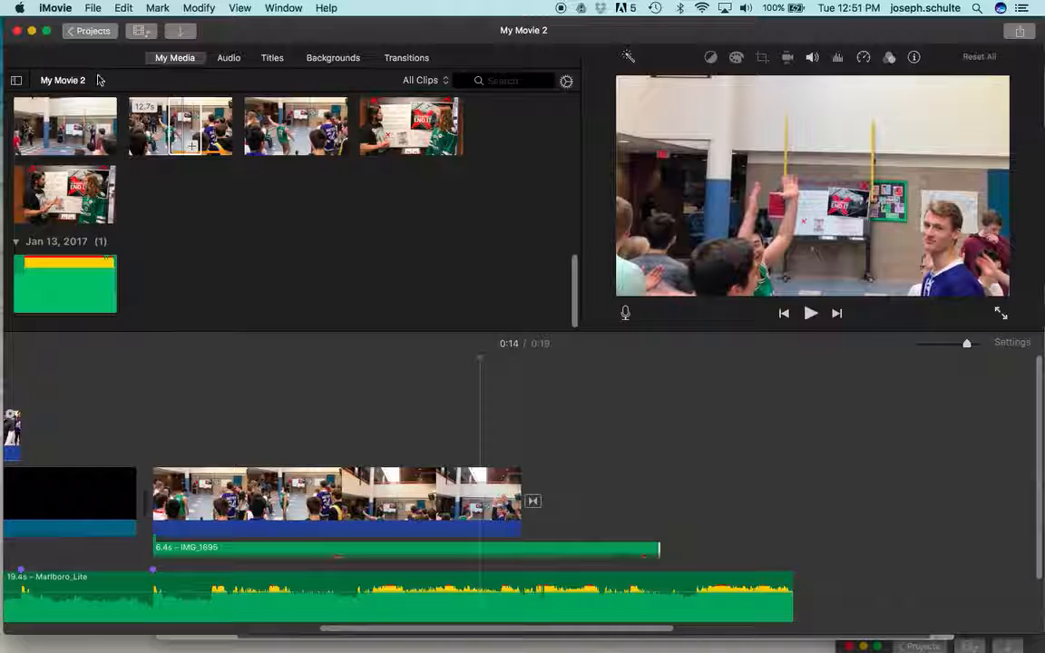
Step: Apply the Cross Zoom transition at the end of the kick clip
click(403, 58)
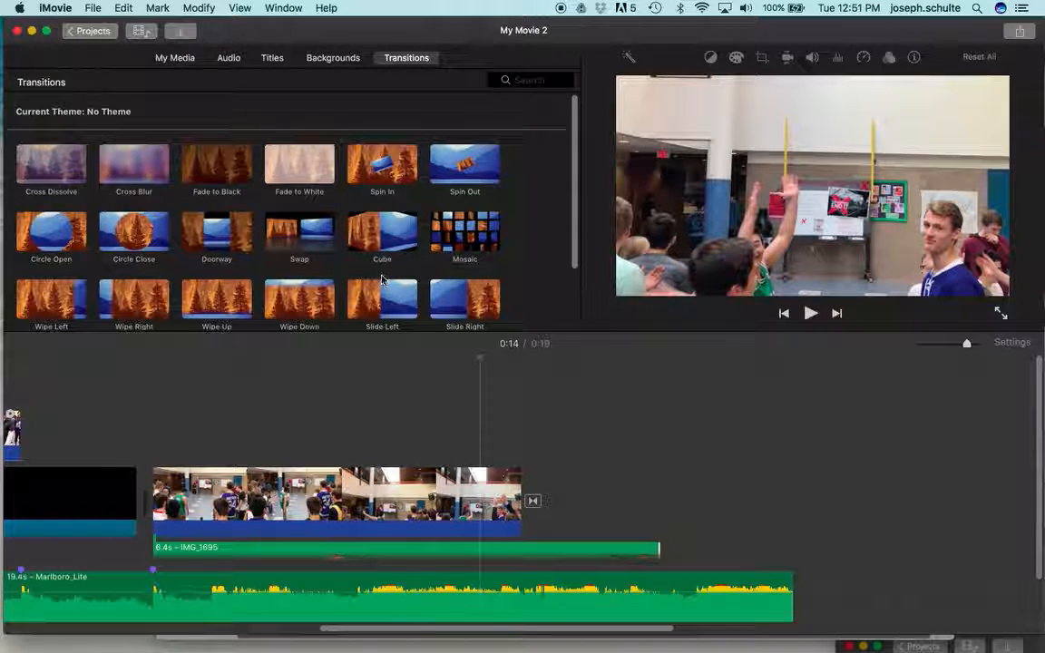
scroll(381, 281, down, 5)
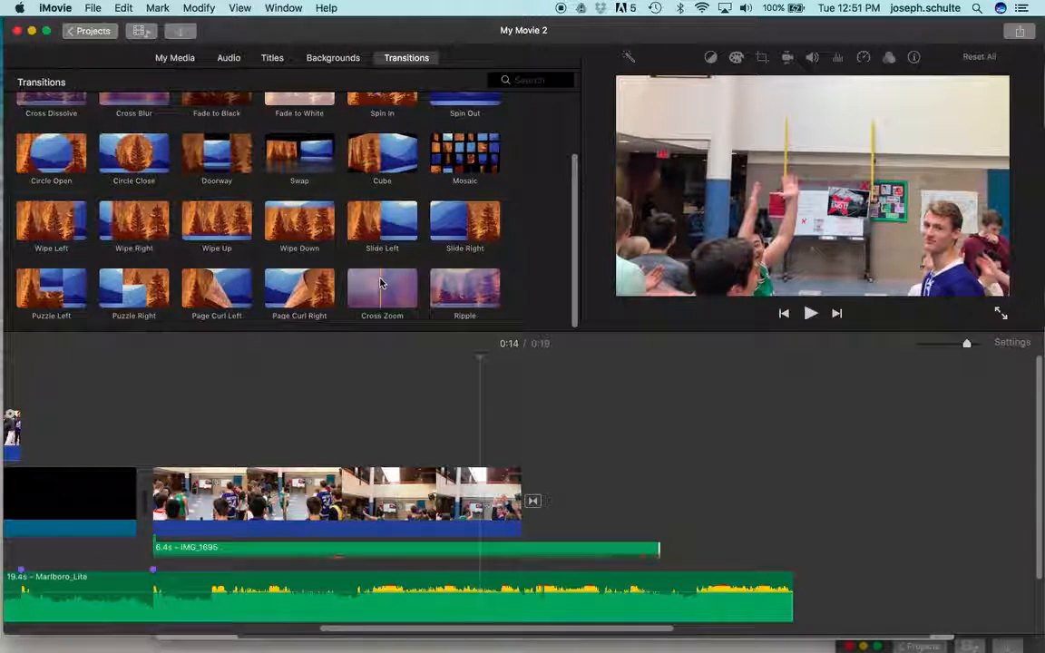
drag(381, 283, 514, 505)
click(531, 502)
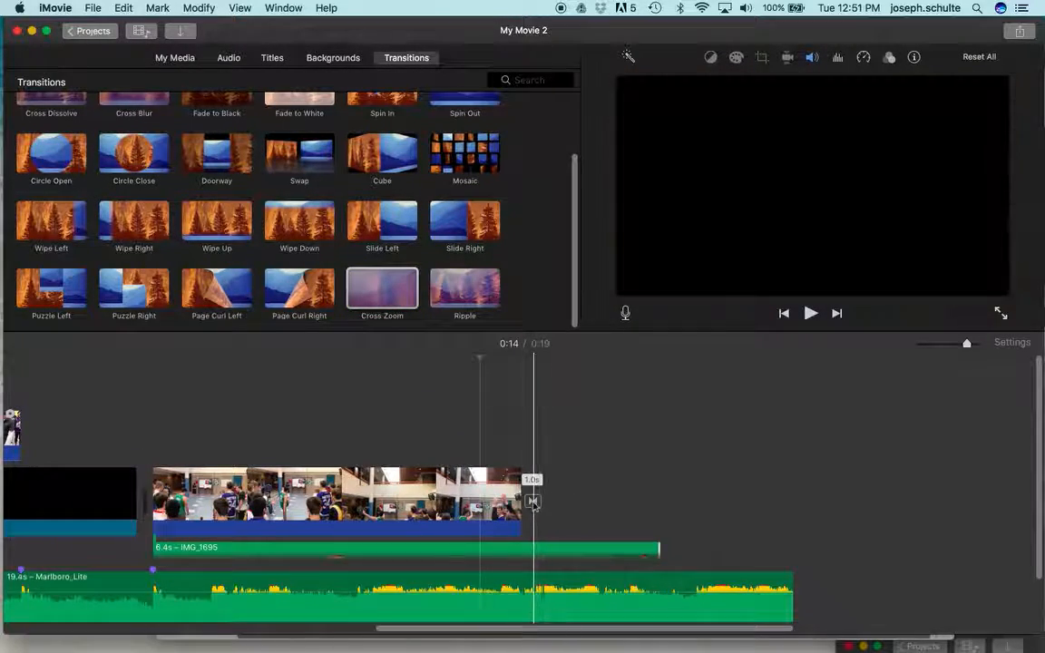
drag(372, 285, 535, 504)
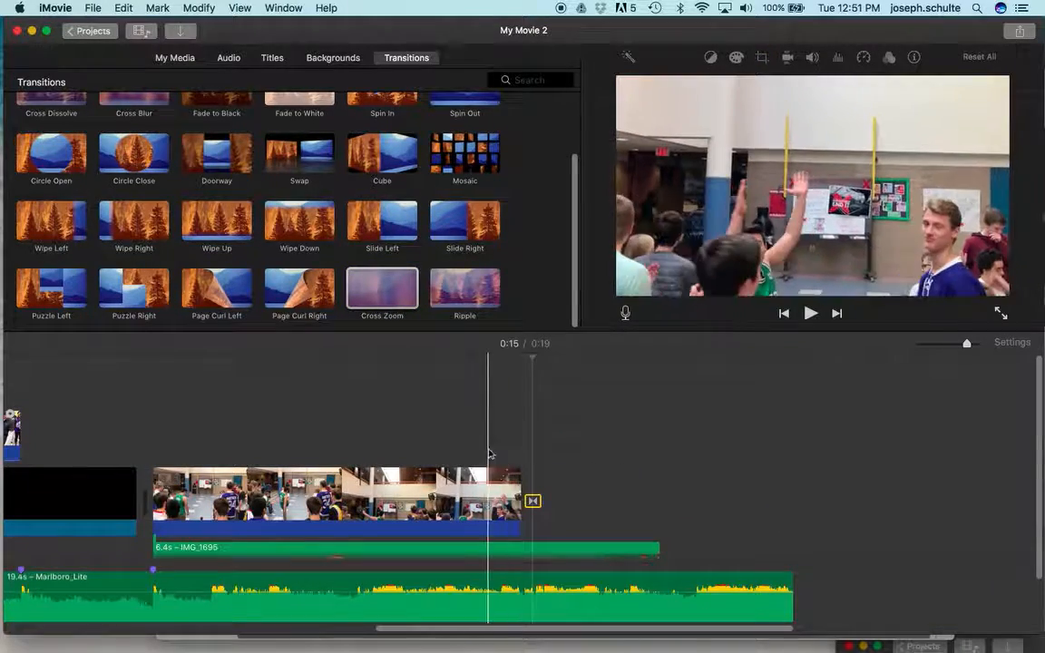
Step: Extend the end of the kick clip to show more of the celebration and play the ending
key(space)
key(space)
drag(518, 478, 606, 473)
key(space)
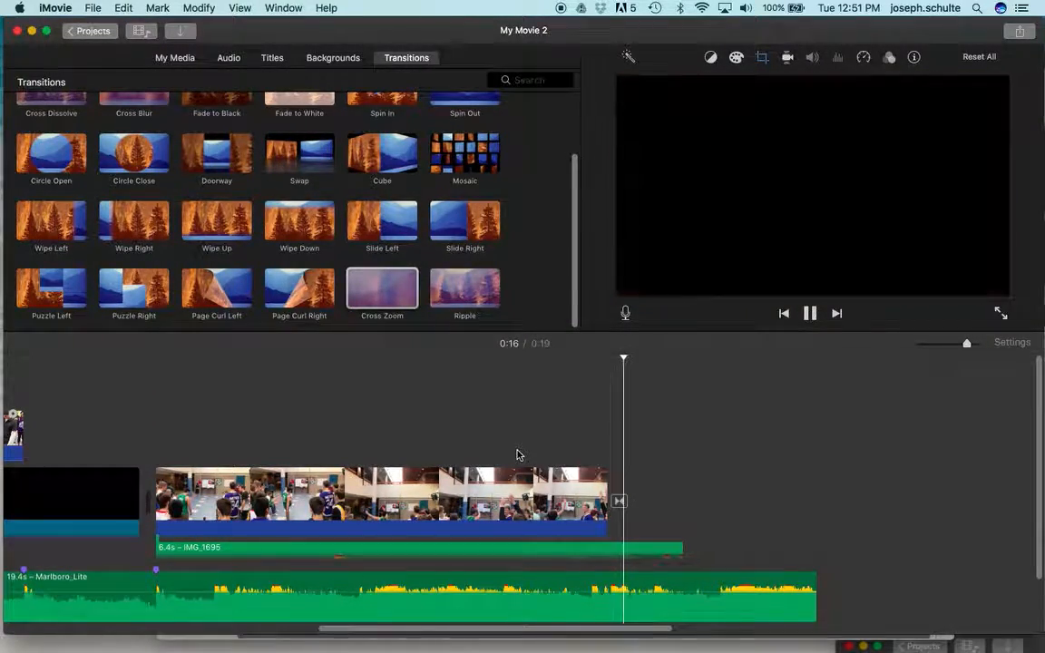
key(space)
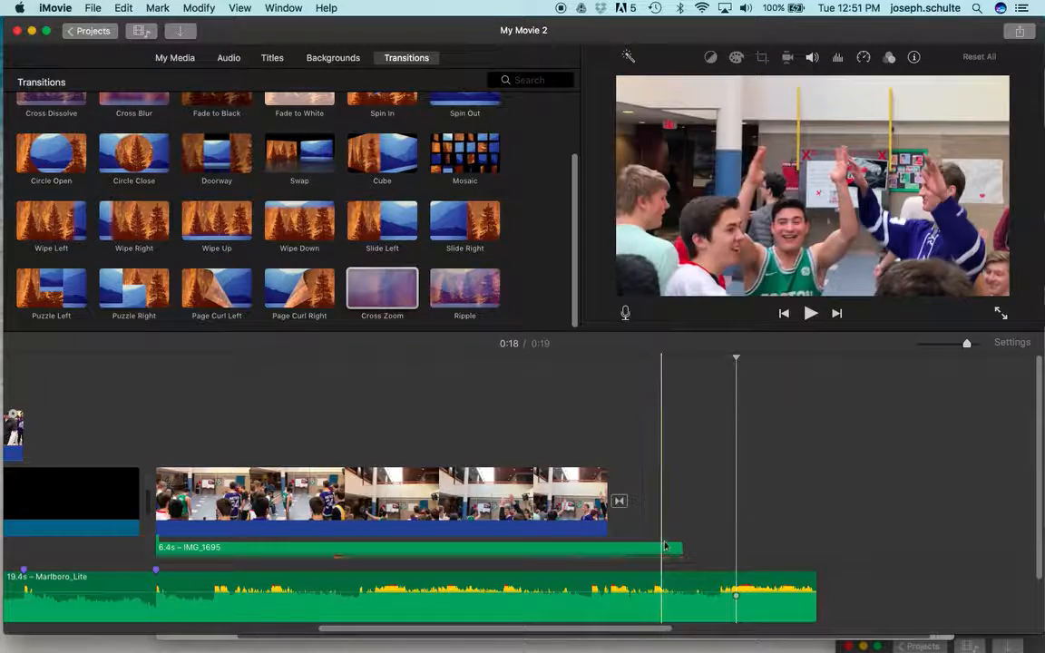
Step: Trim the detached kick audio to 5.9 s and the Marlboro_Lite music to 17.0 s, checking the ending in playback
drag(683, 548, 650, 551)
drag(808, 581, 635, 586)
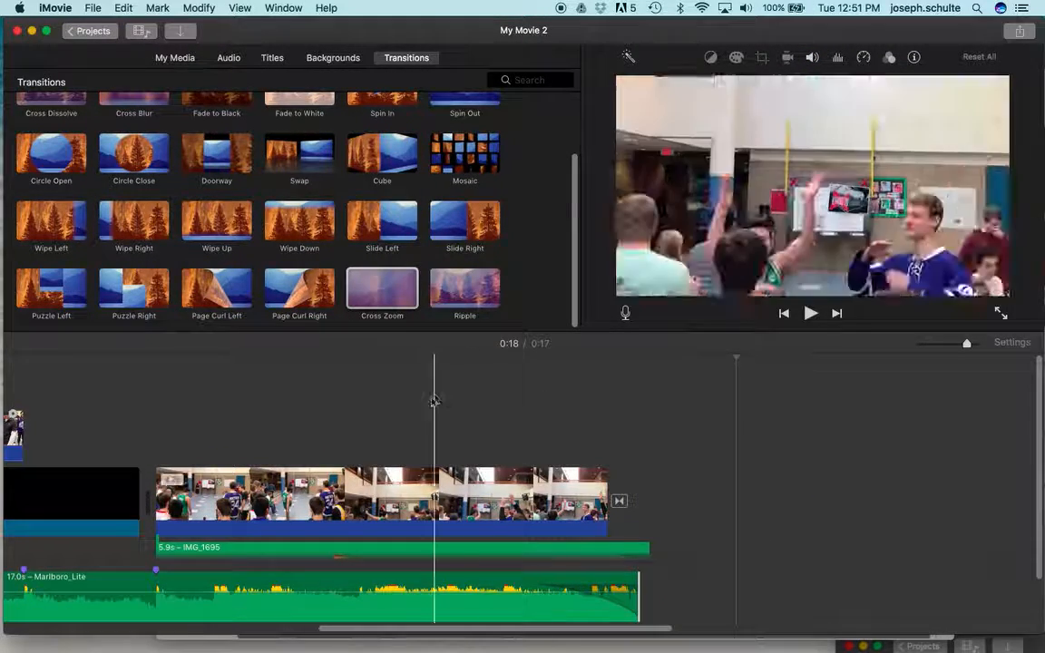
key(space)
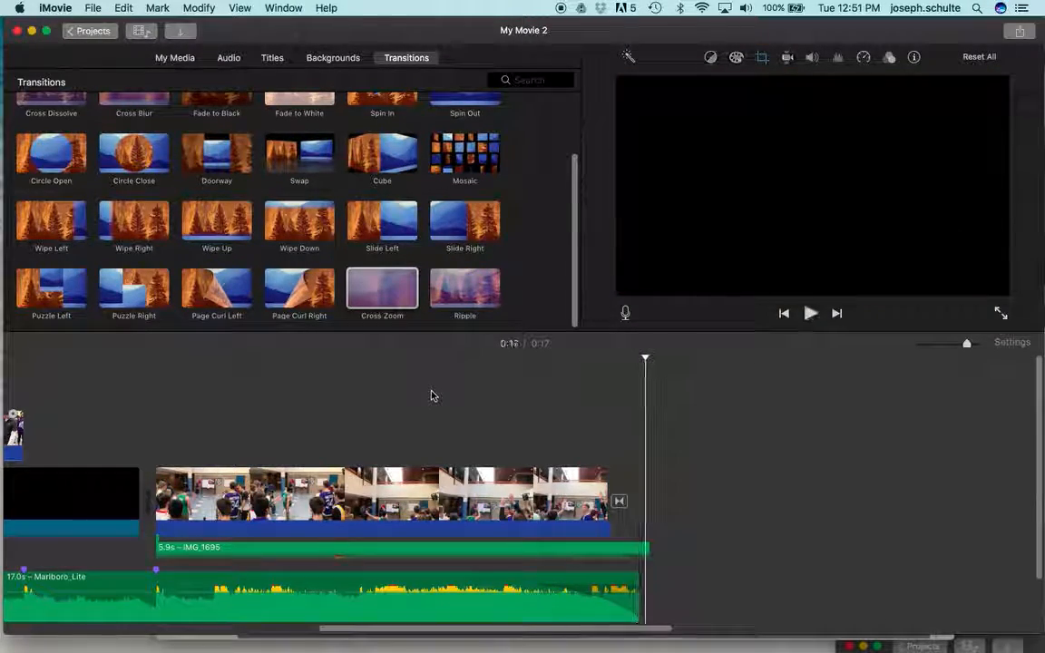
Step: Lengthen the music's fade-out and trim the detached kick audio to 5.7 s, checking the ending in playback
drag(529, 588, 458, 588)
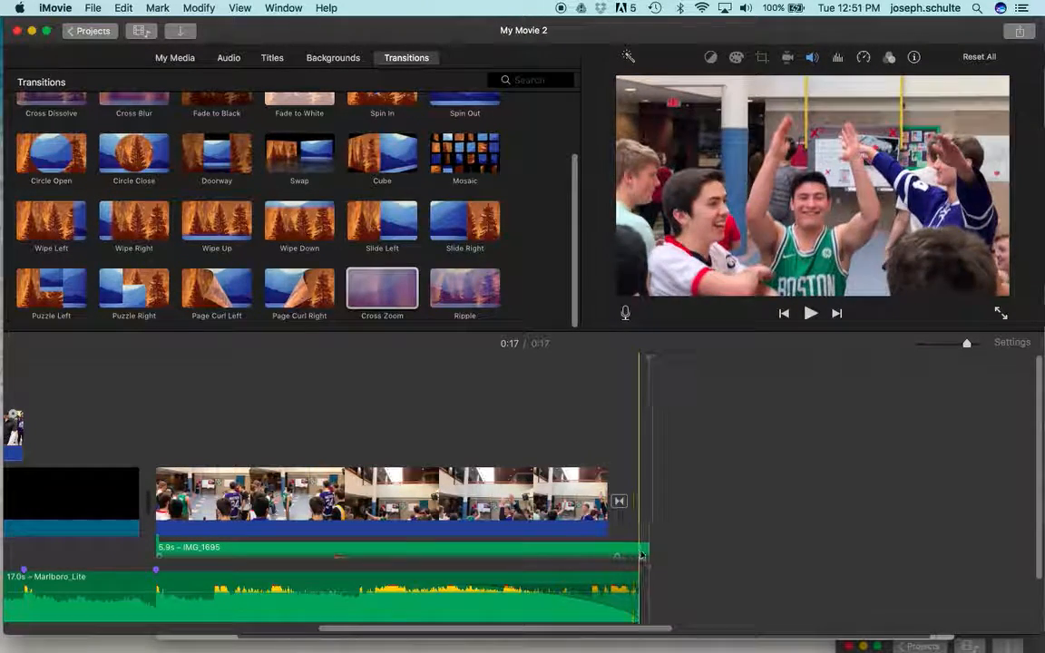
drag(629, 549, 627, 549)
click(546, 427)
key(space)
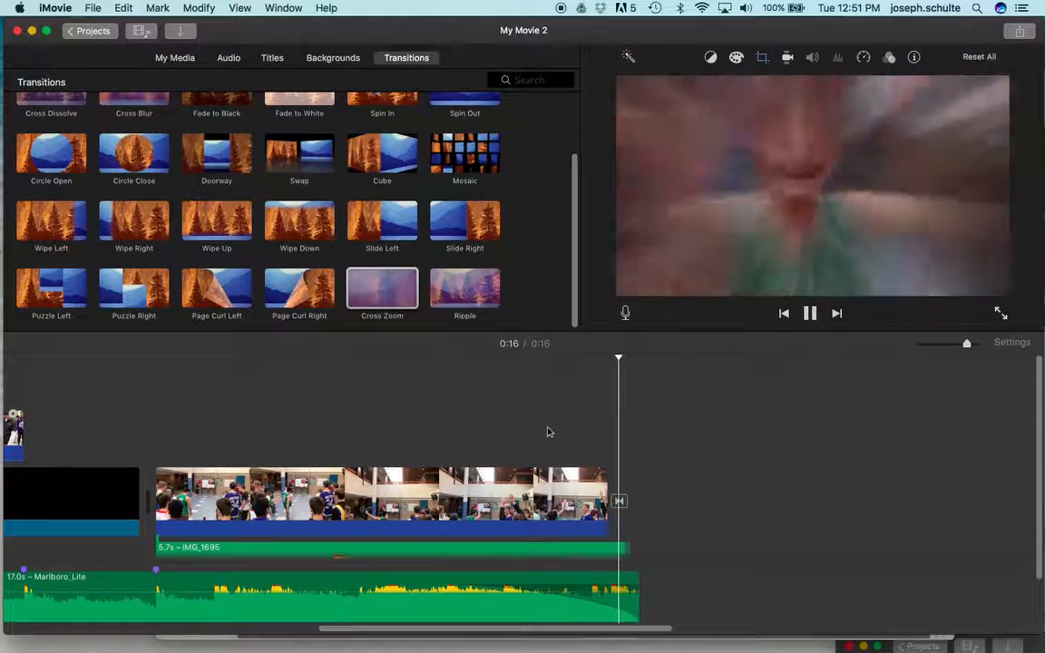
Step: Start a file export of the movie and title it "Sweetening Elements Practice - " followed by the creator's surname
click(1018, 31)
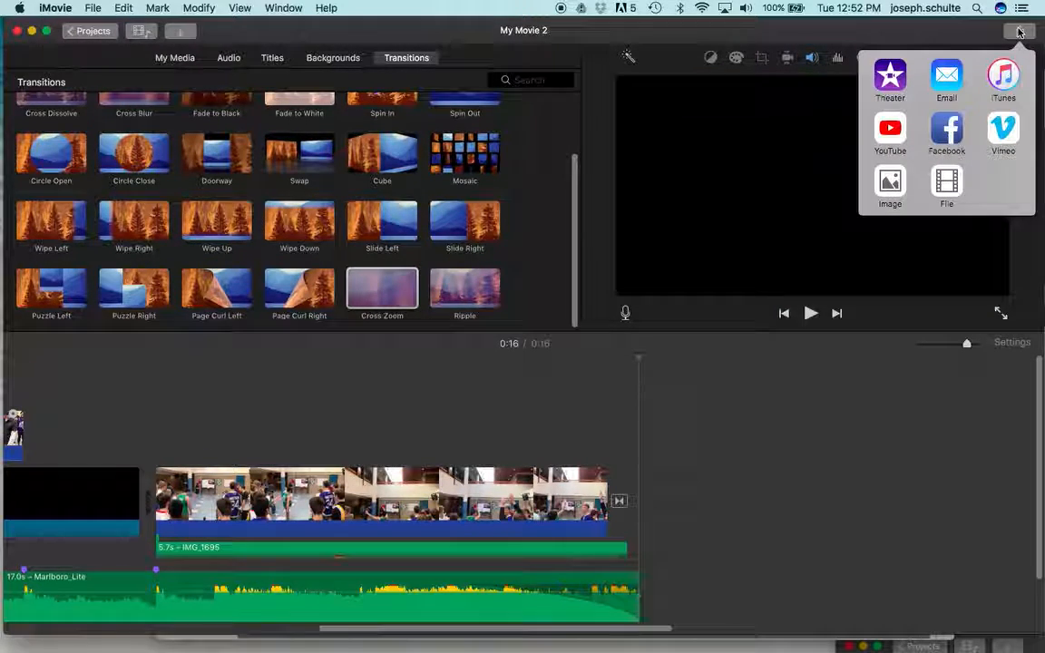
click(947, 184)
click(605, 163)
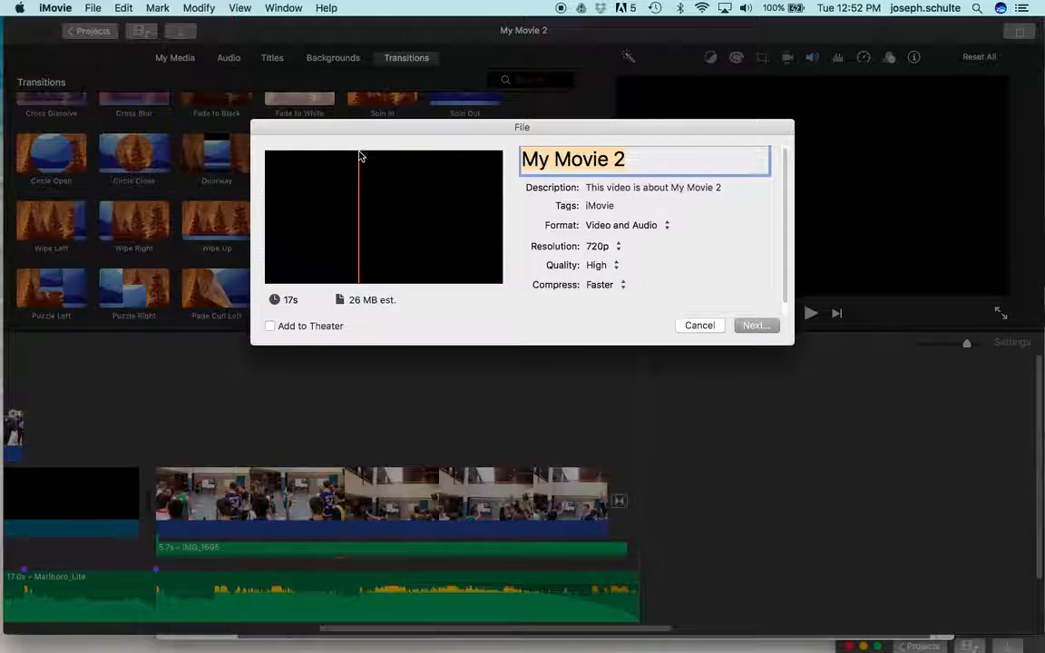
text(S)
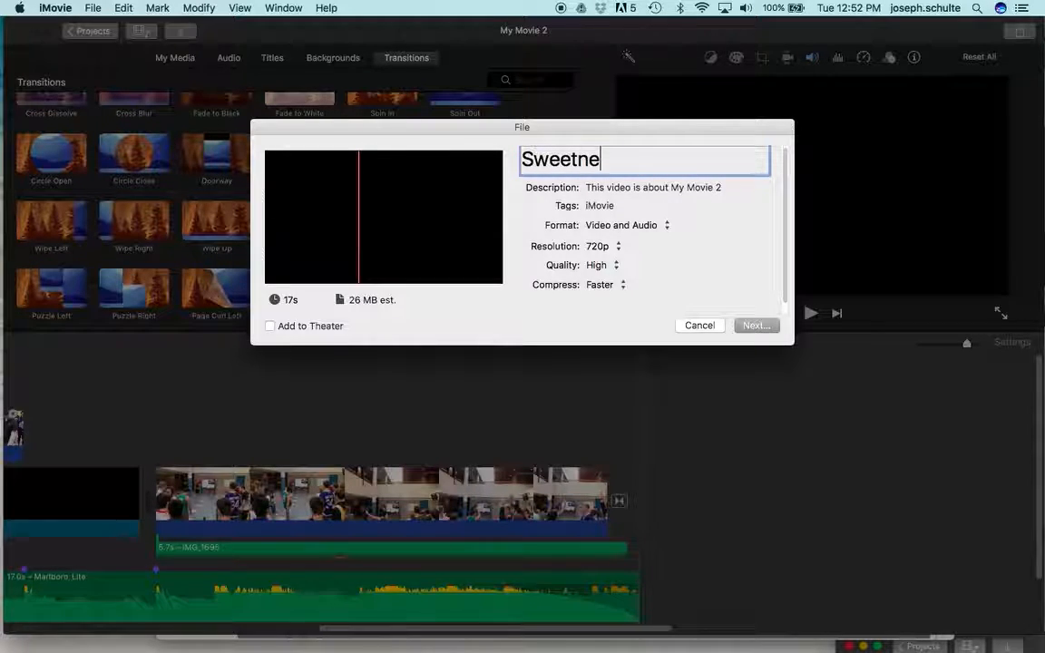
text(weetening Elements Practice - Schulte)
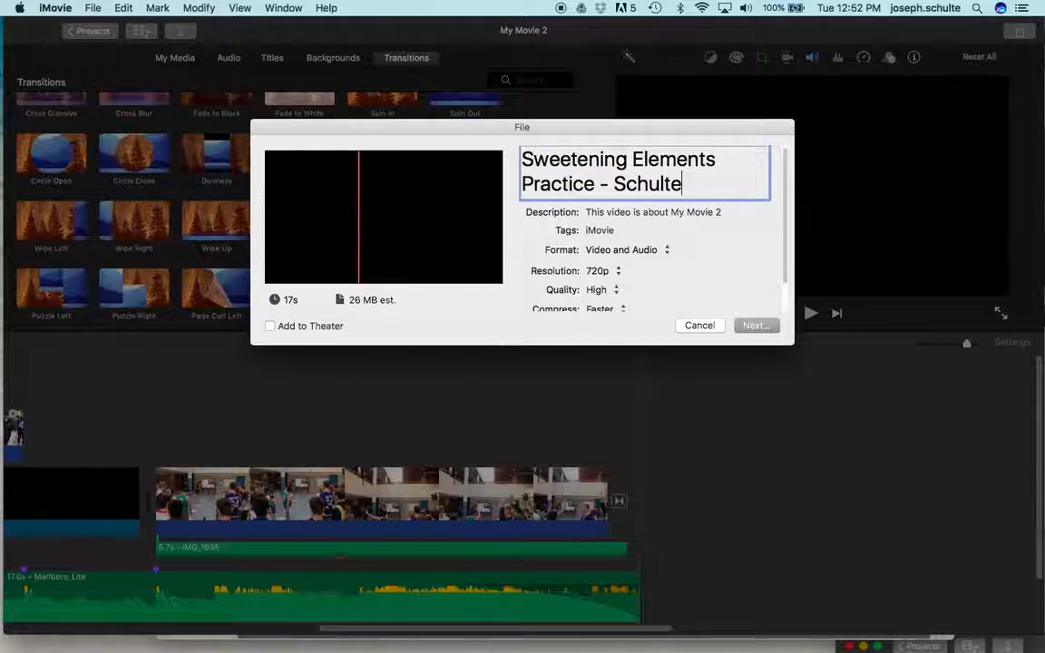
Step: Set the export's description to "Sweetening" and its resolution to 540p
click(603, 215)
click(716, 215)
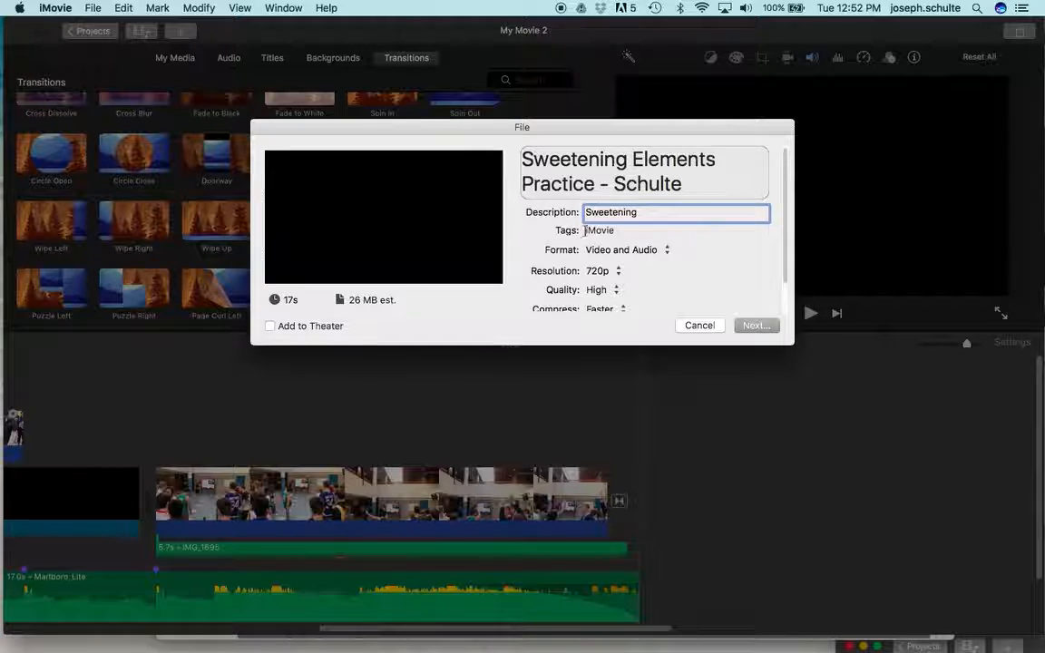
click(608, 268)
click(606, 261)
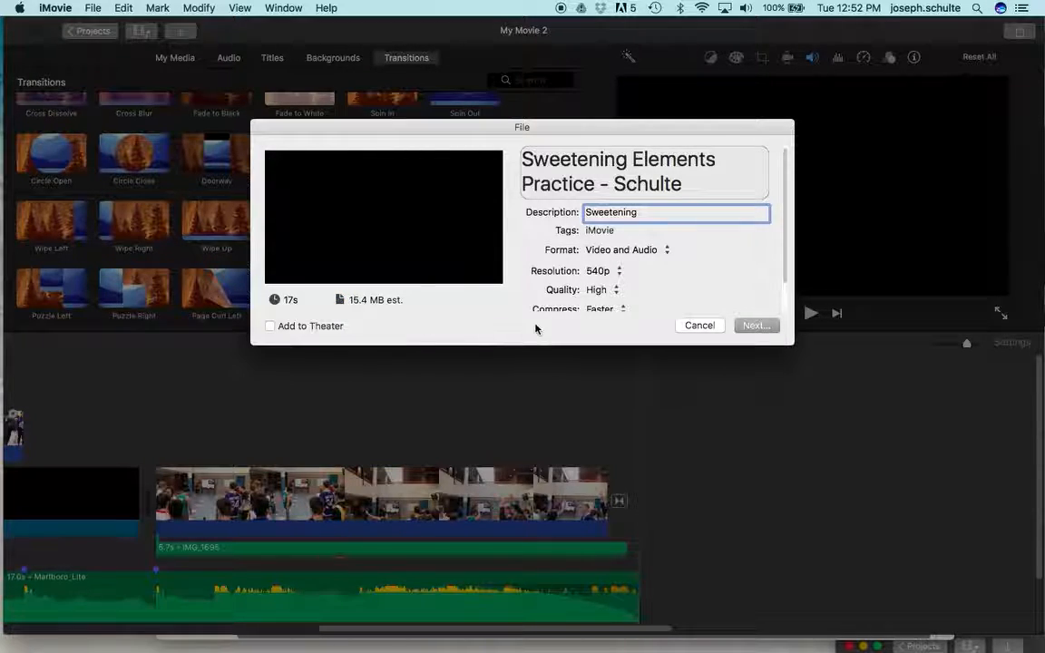
Step: Try the Best (ProRes) export quality, and return the quality to High
scroll(594, 299, down, 1)
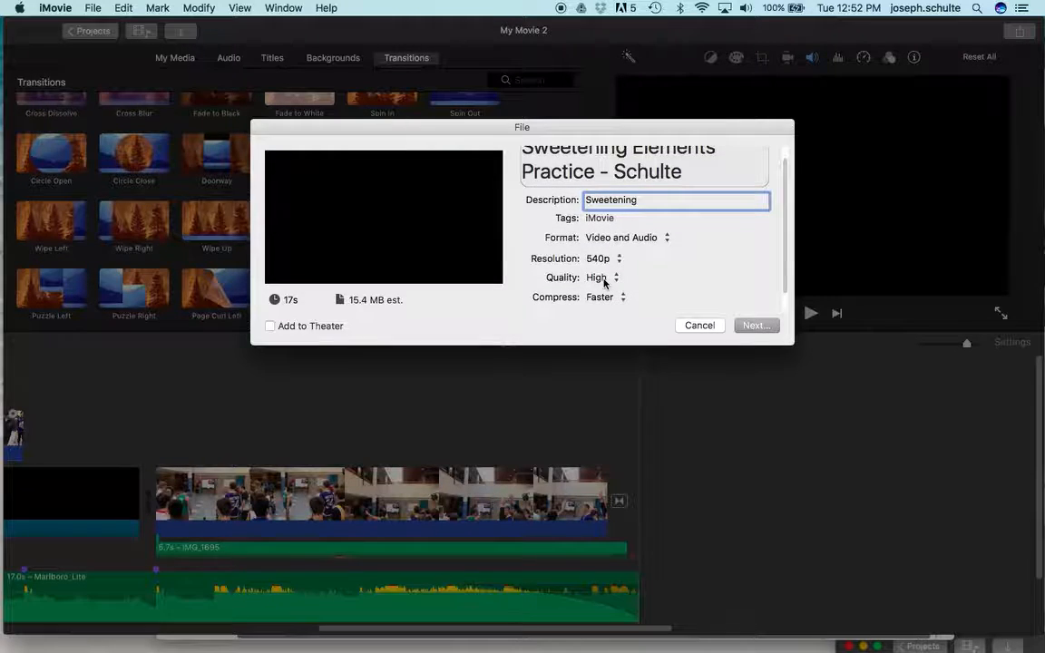
click(604, 279)
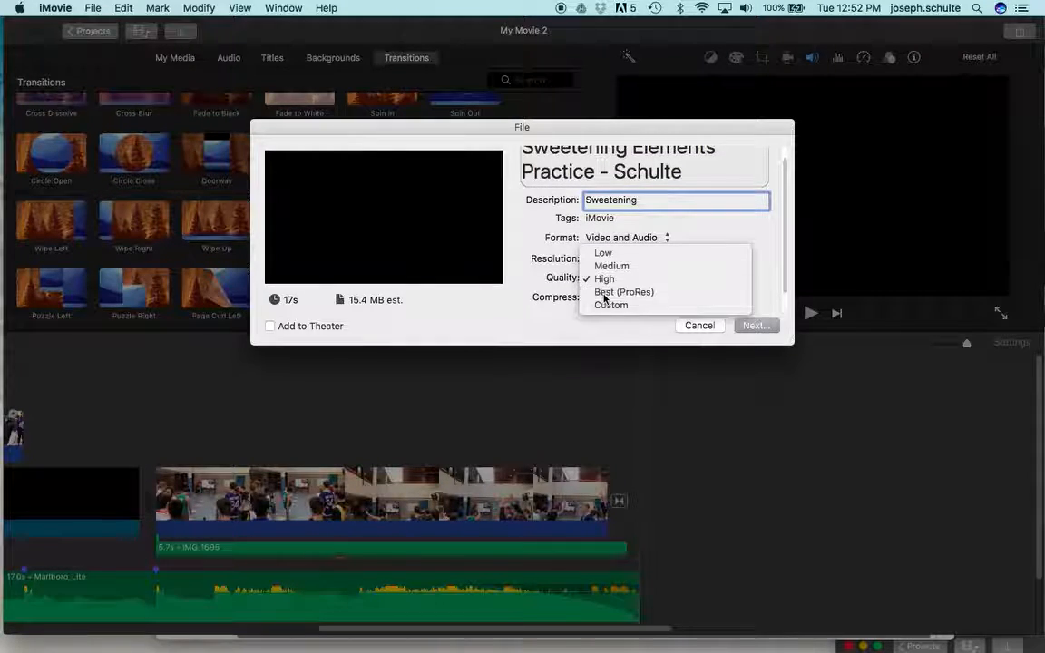
click(603, 293)
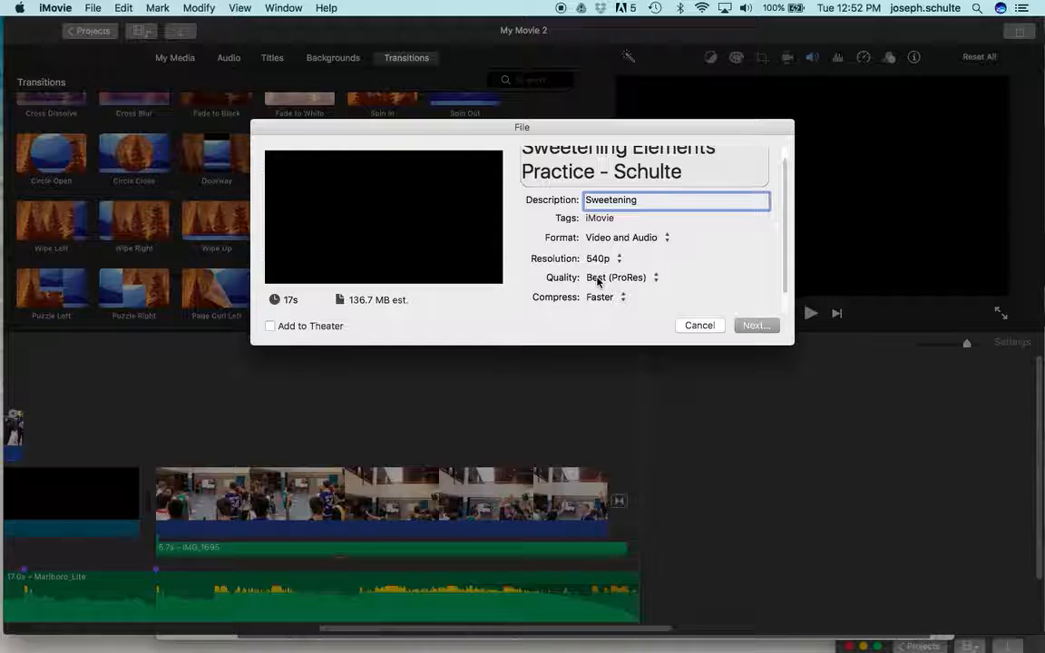
click(599, 278)
click(602, 266)
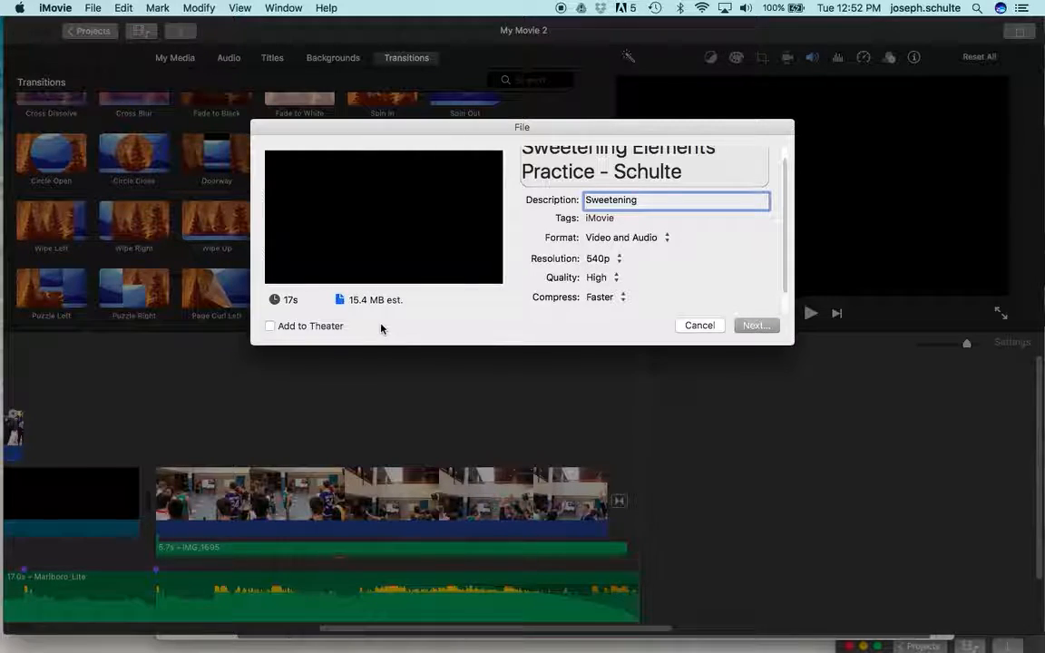
Step: Save the exported video file to the Movies folder
click(763, 331)
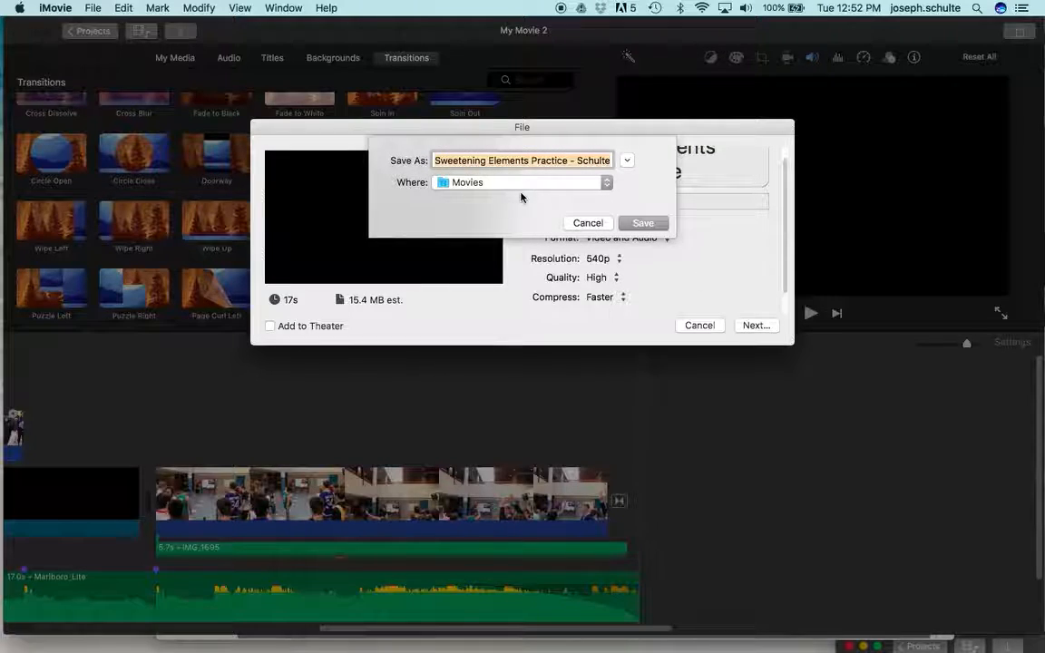
click(640, 223)
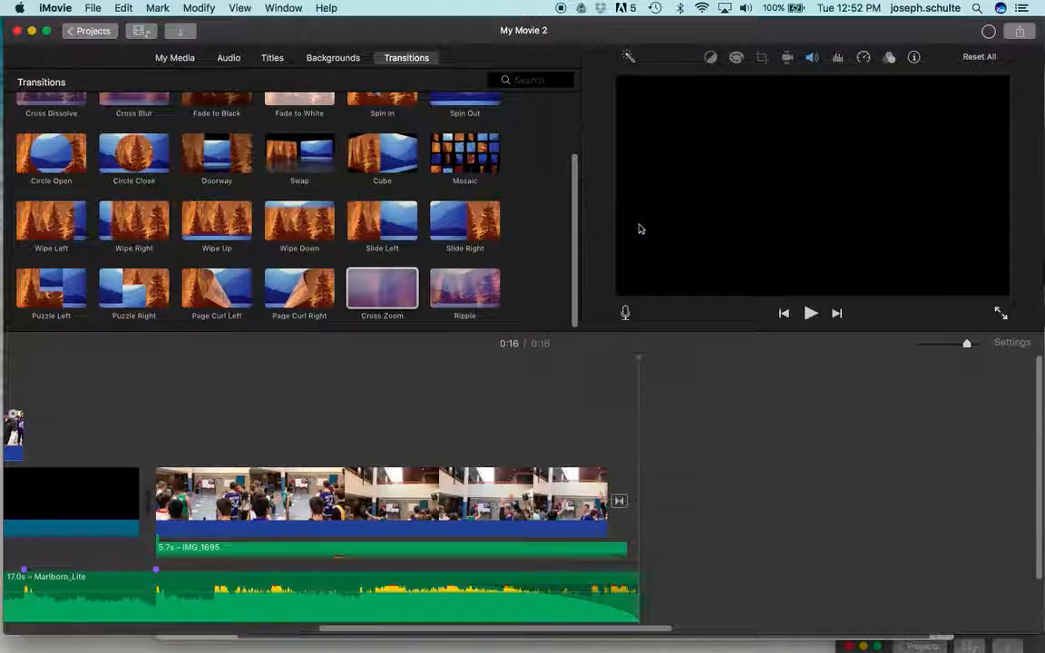
Step: Switch to the Schoology discussion in Chrome, start a comment on it and open its file attachment chooser
key(ctrl+Down)
key(ctrl+Up)
key(ctrl+Up)
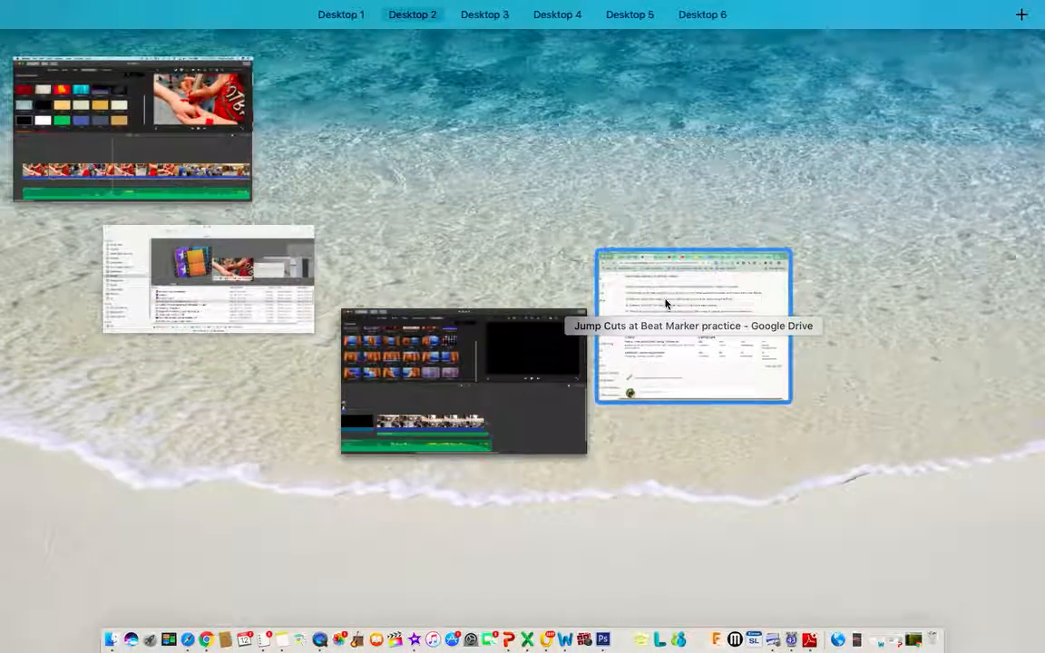
click(665, 304)
scroll(664, 303, down, 5)
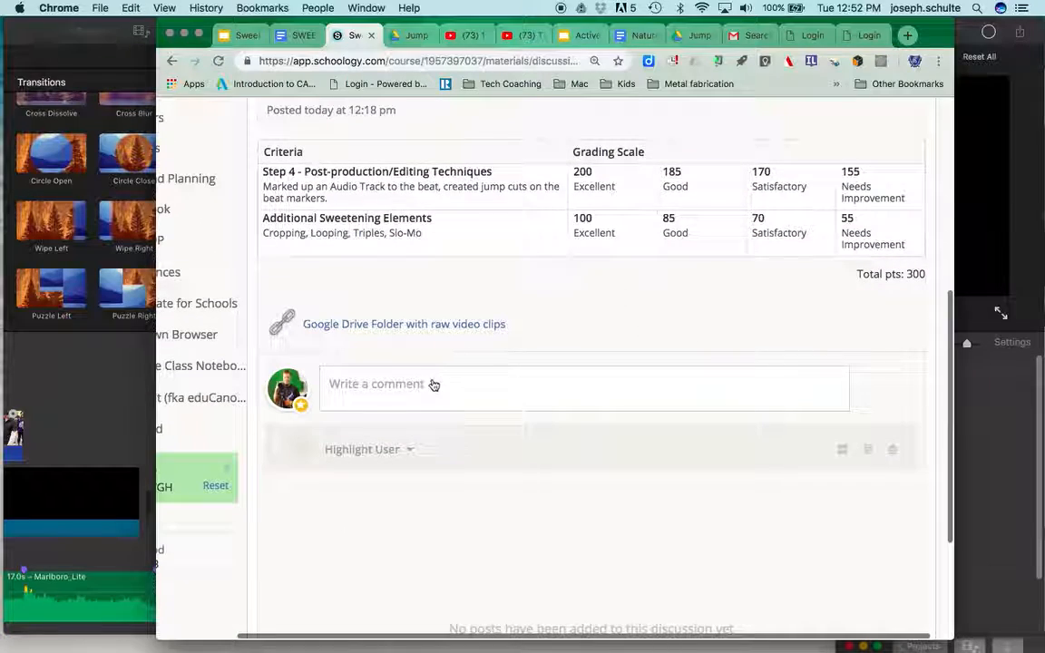
click(433, 385)
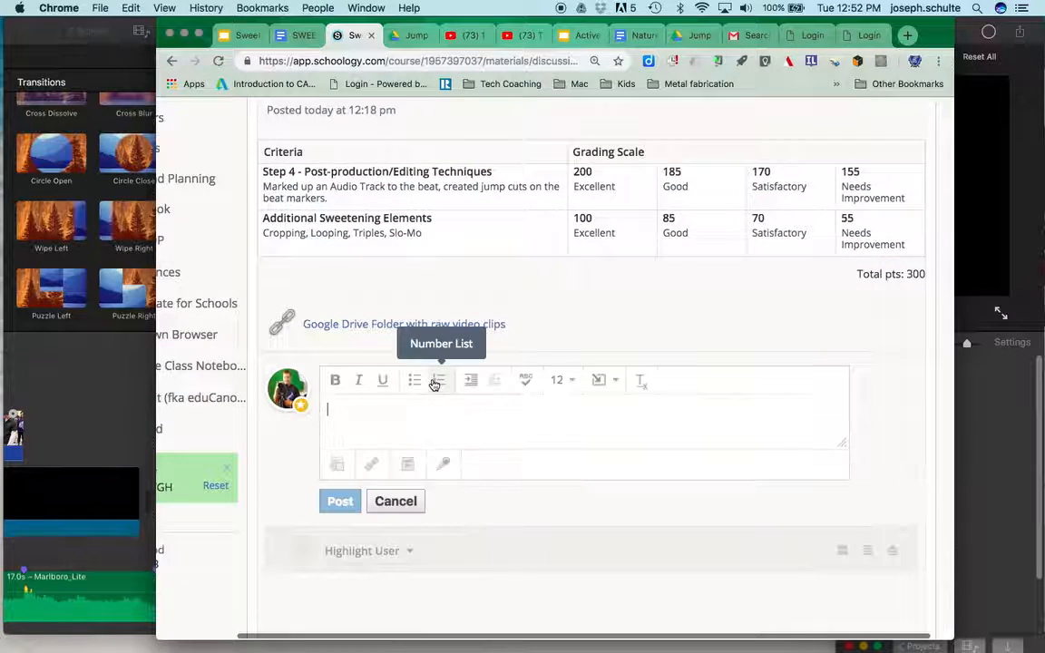
click(336, 465)
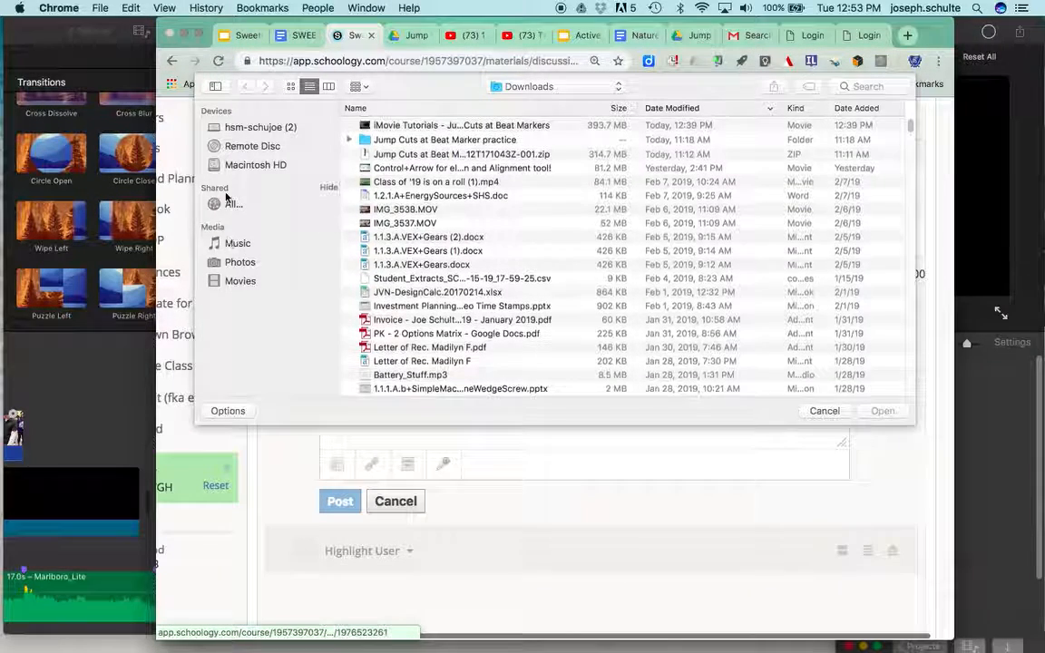
Step: Look through the Movies collection for the exported Sweetening Elements Practice video, and close the file chooser
click(238, 281)
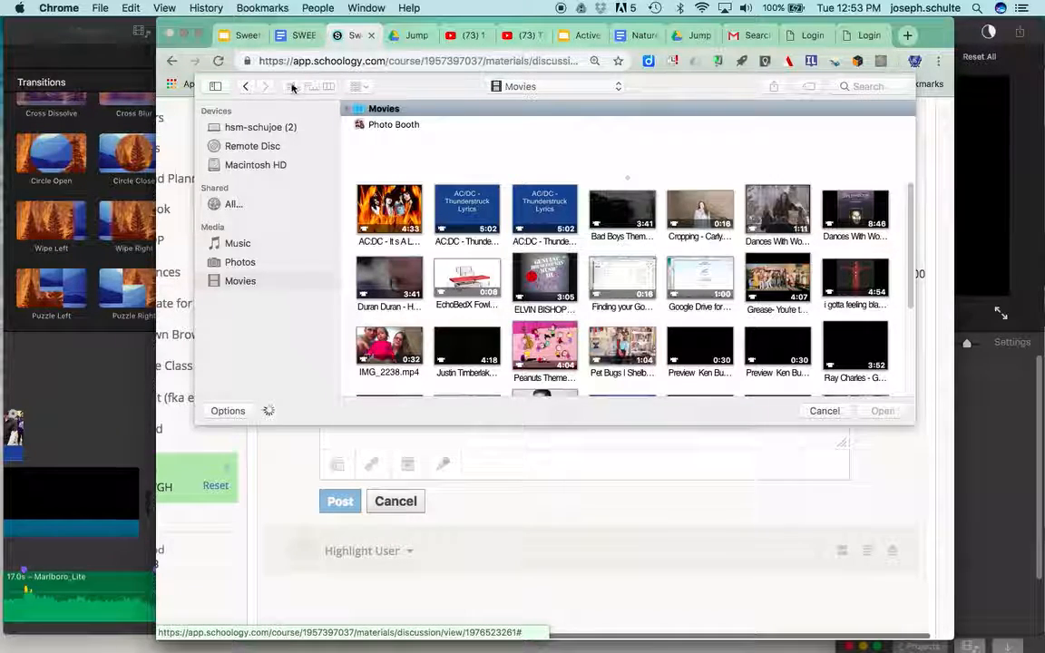
click(243, 87)
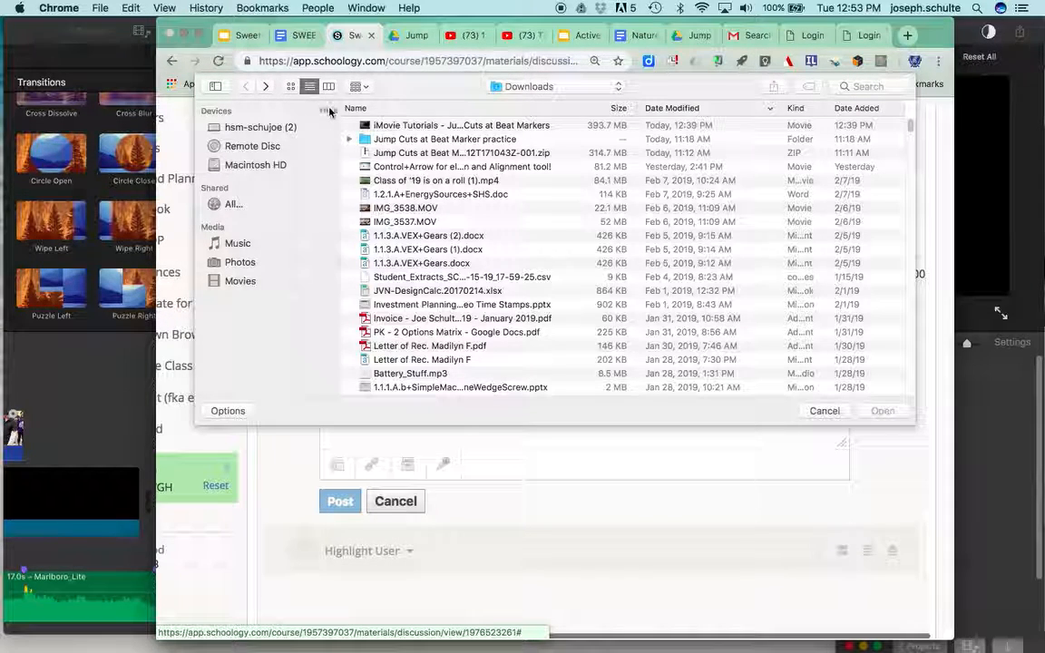
click(241, 281)
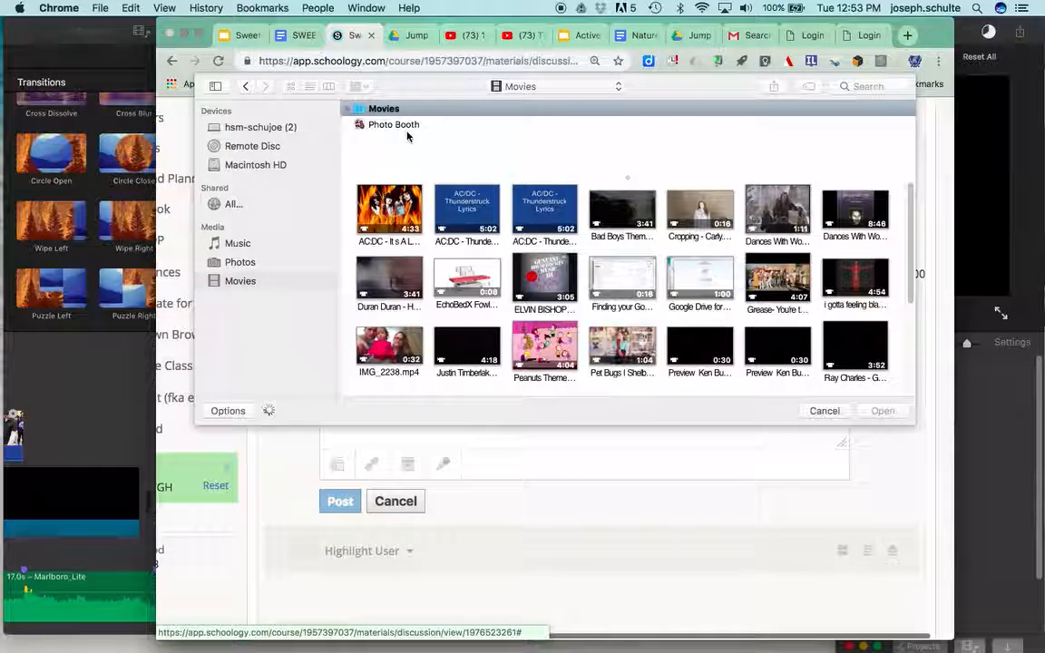
scroll(499, 245, down, 2)
scroll(499, 245, down, 3)
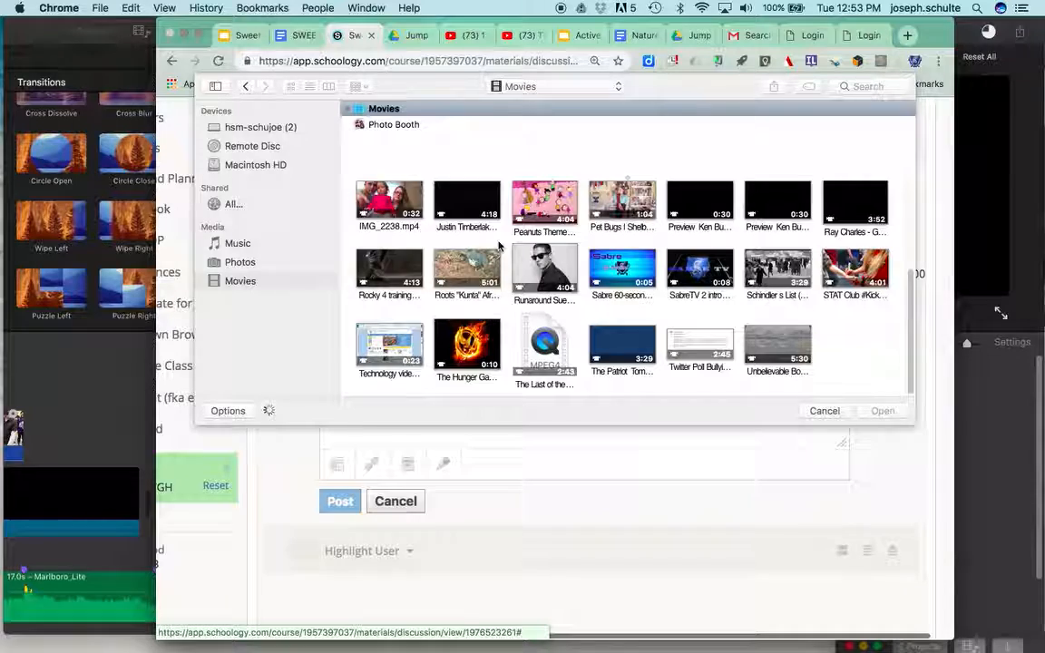
scroll(499, 245, up, 1)
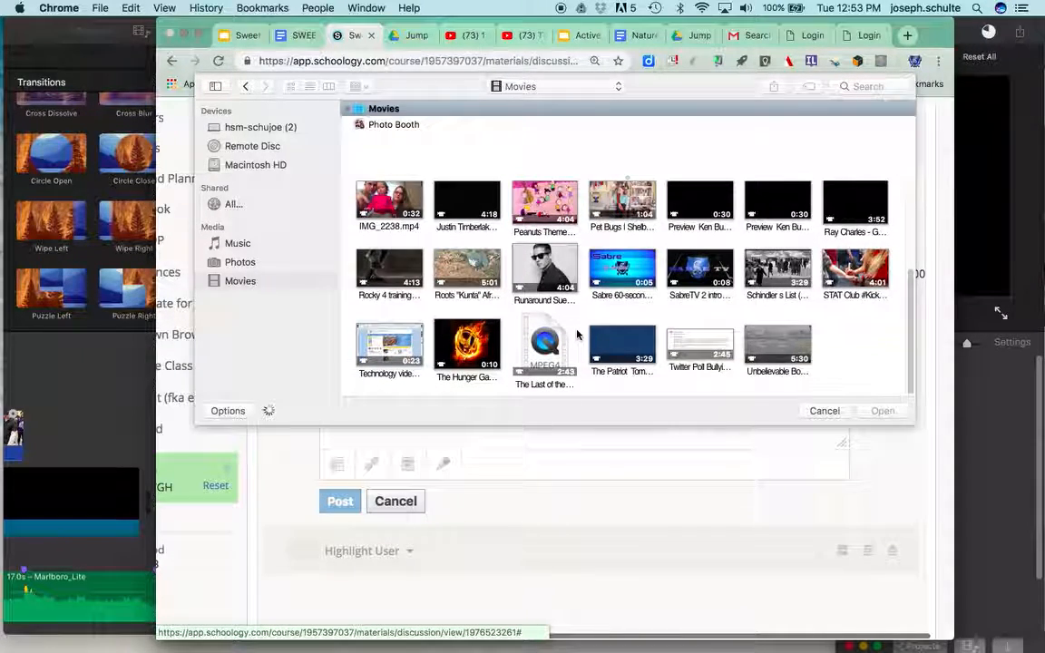
scroll(797, 301, up, 3)
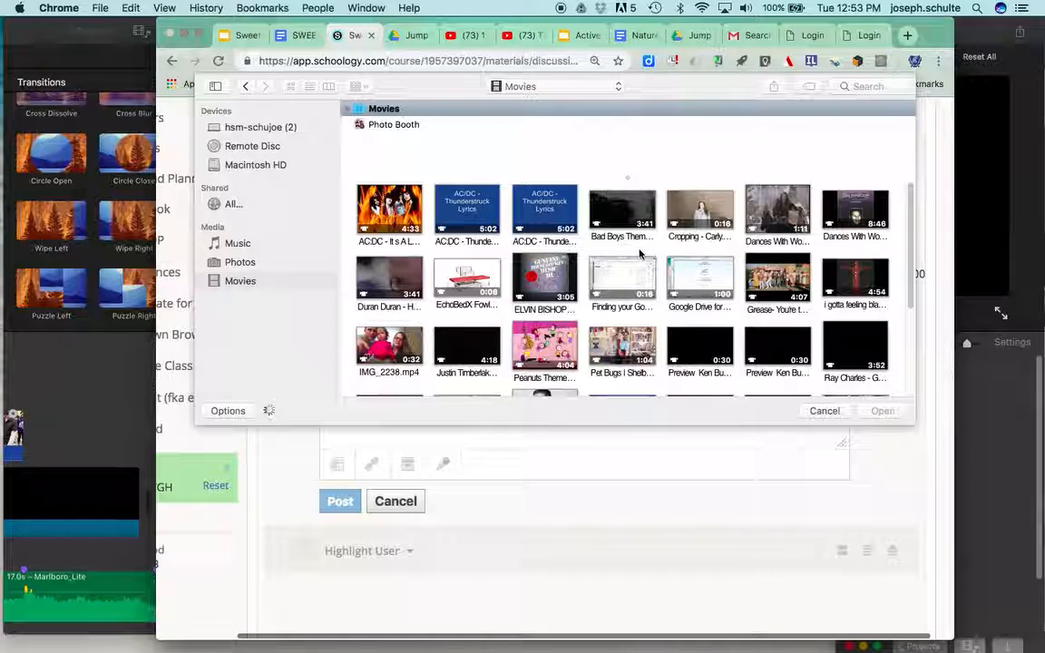
scroll(640, 254, down, 5)
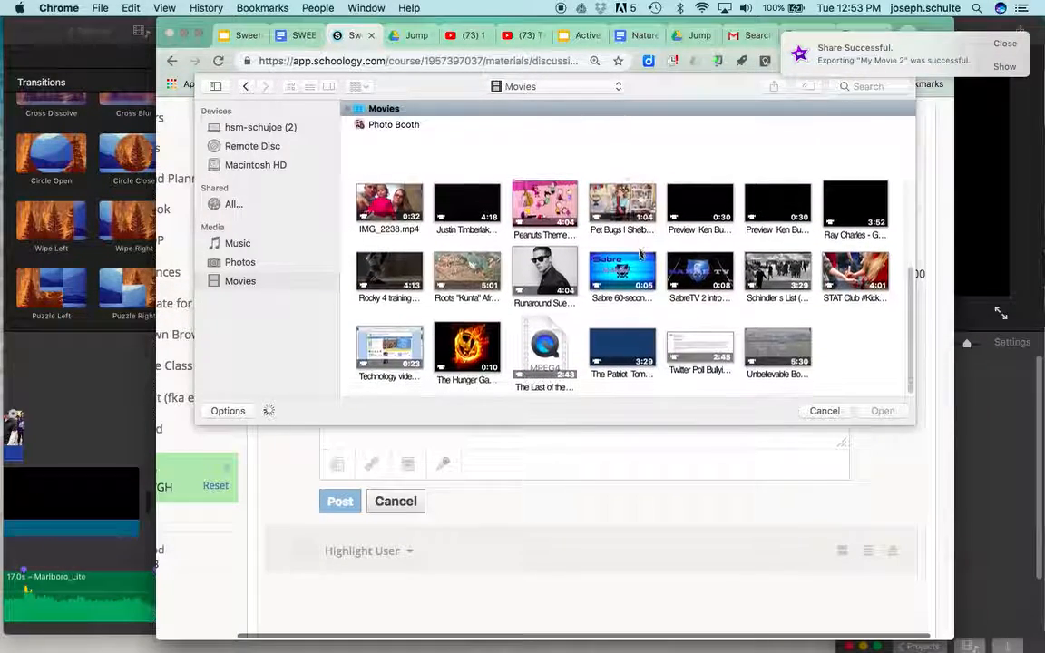
scroll(639, 254, up, 4)
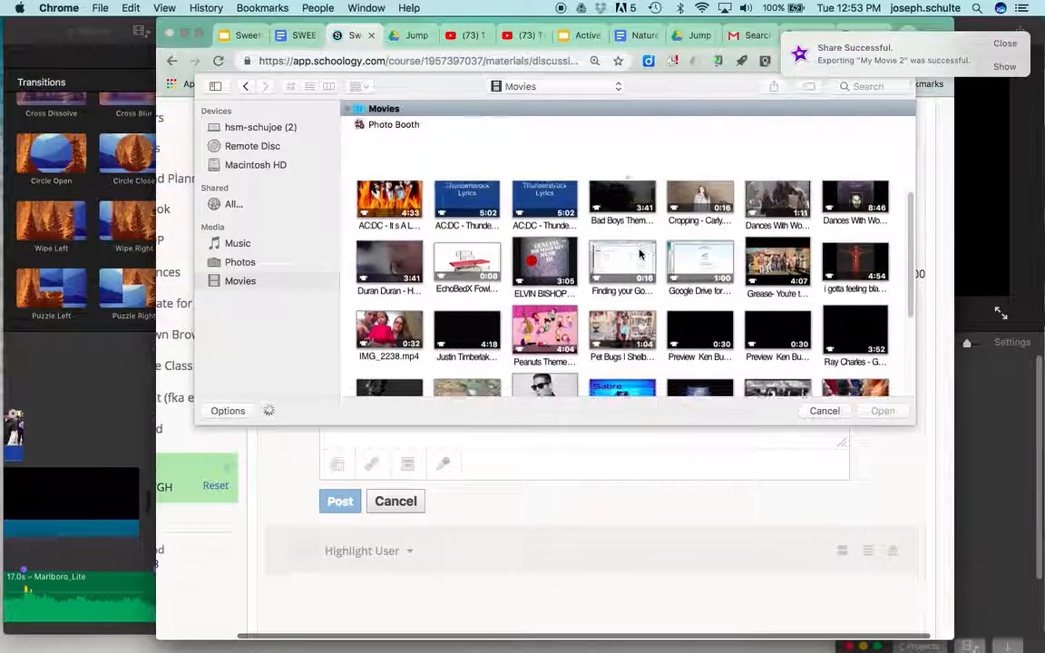
scroll(639, 254, down, 3)
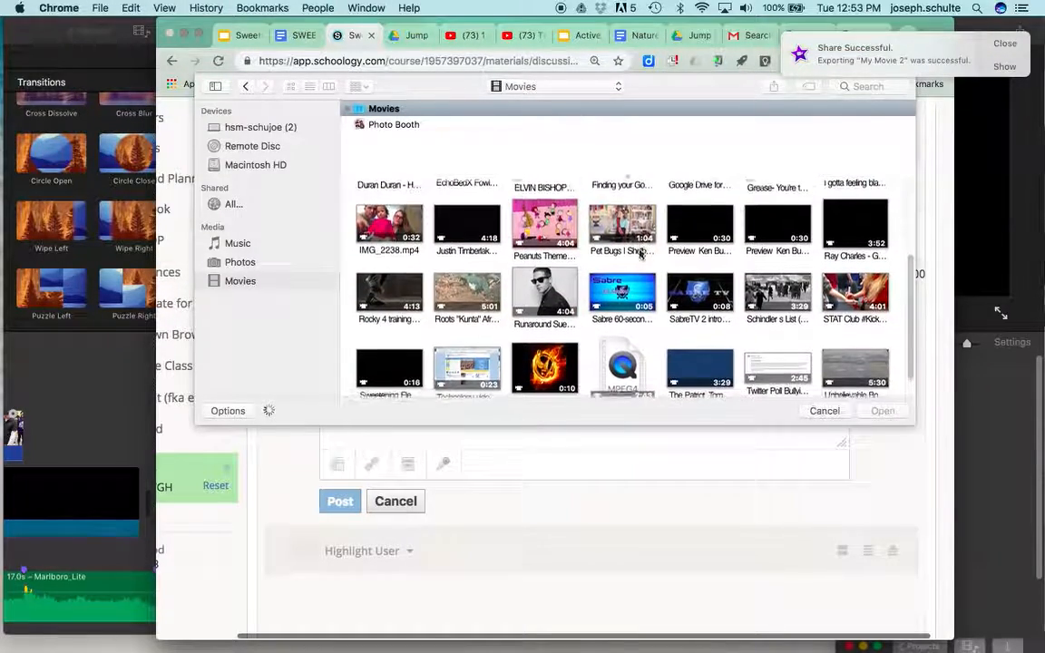
scroll(640, 254, up, 4)
scroll(720, 293, down, 2)
scroll(720, 293, down, 2)
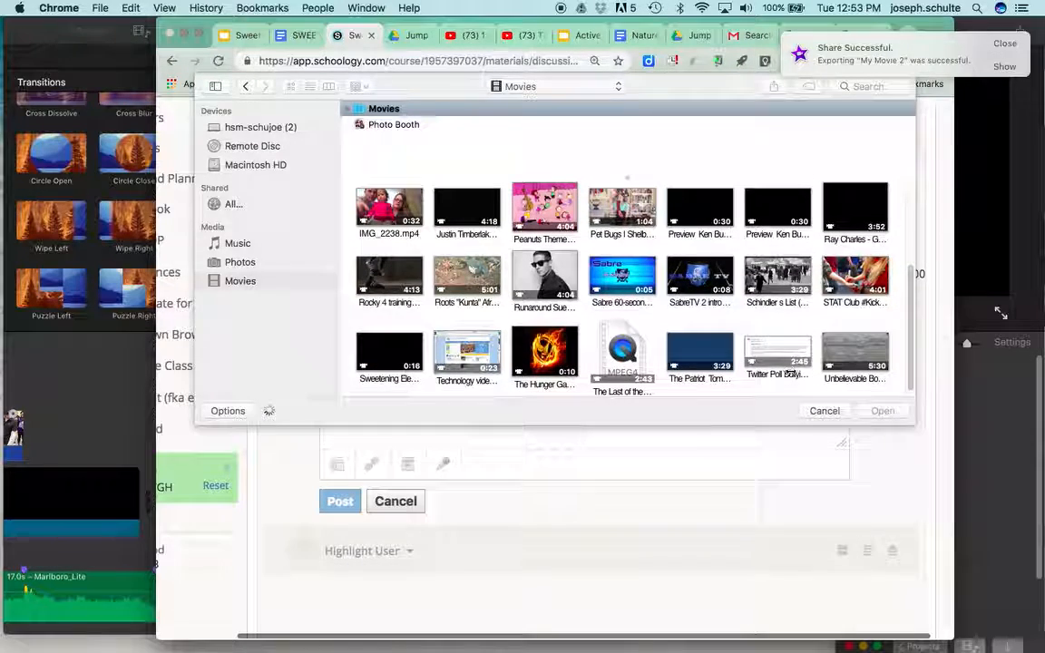
click(821, 411)
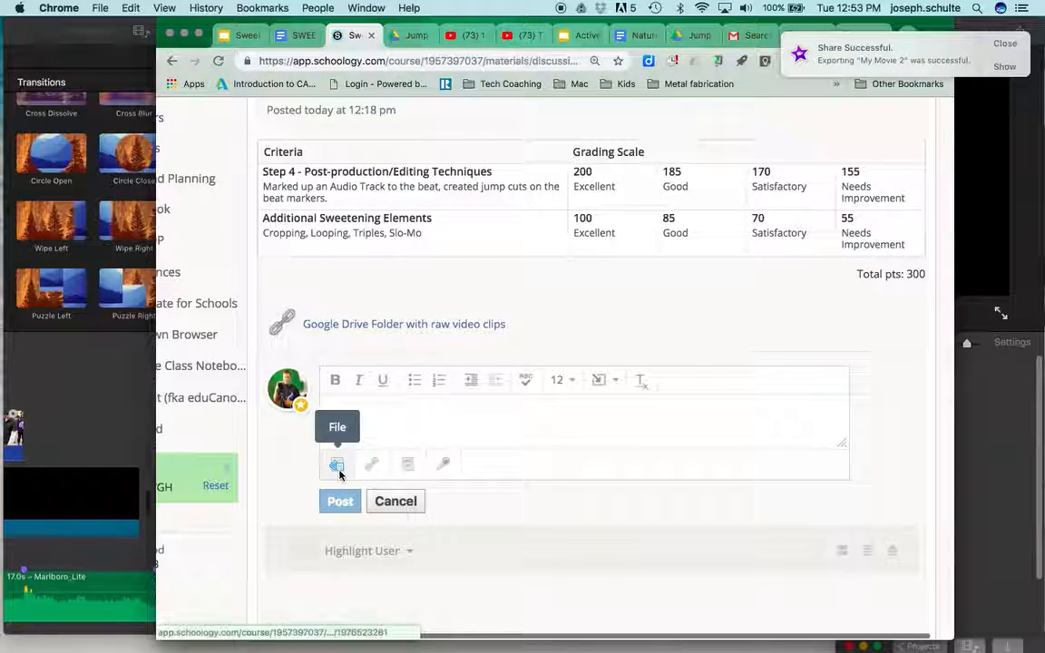
Step: Attach the exported Sweetening Elements Practice video from the Movies collection to the discussion comment
click(336, 467)
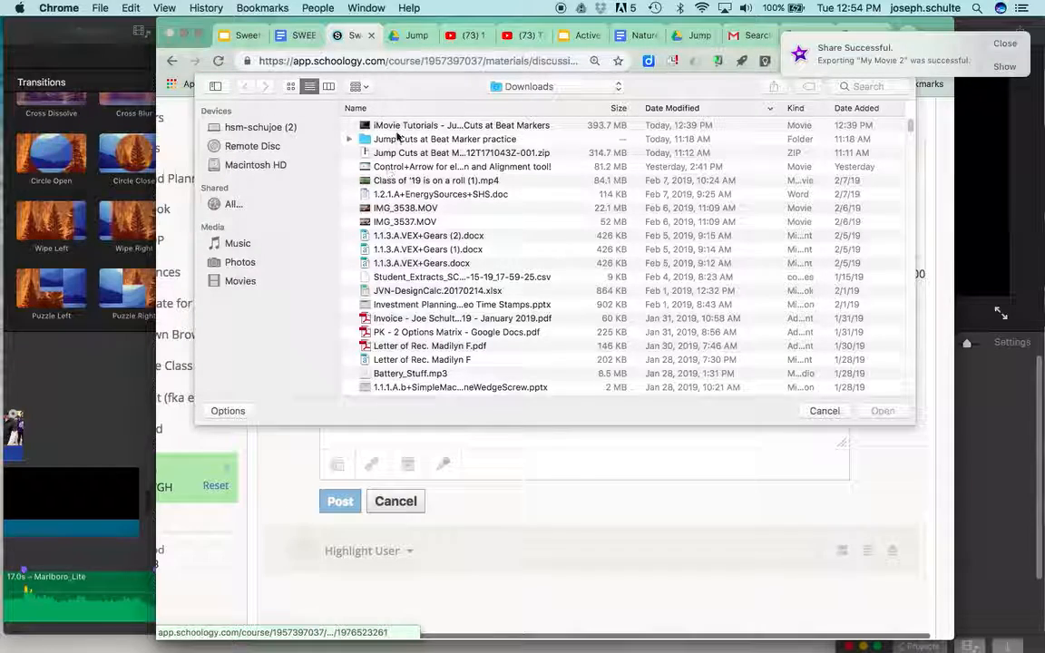
click(241, 283)
scroll(496, 262, down, 5)
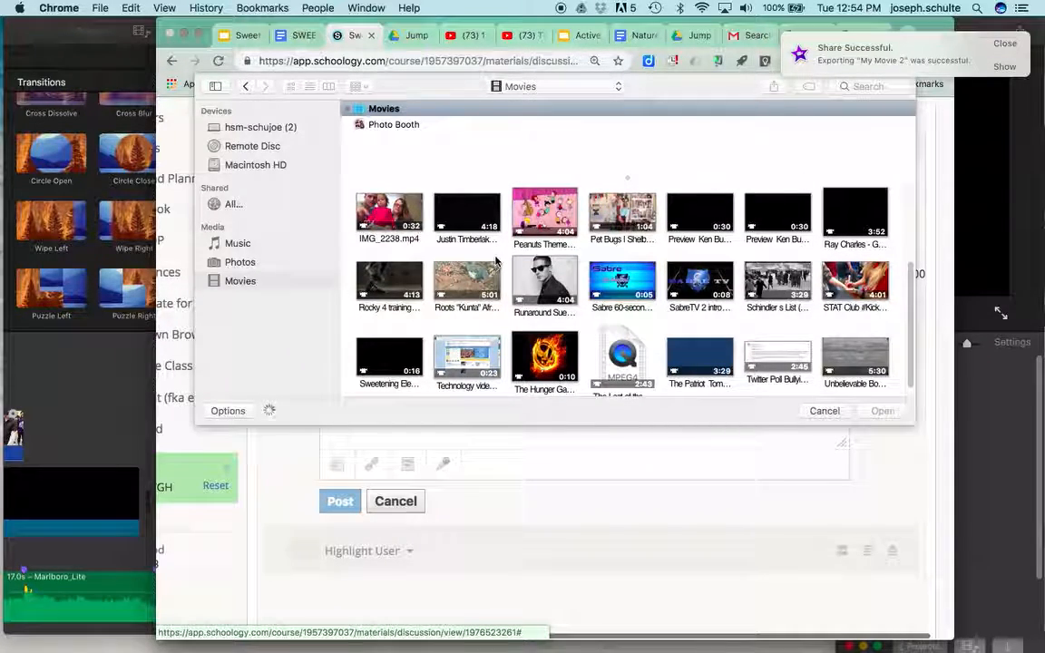
scroll(496, 261, down, 1)
click(372, 352)
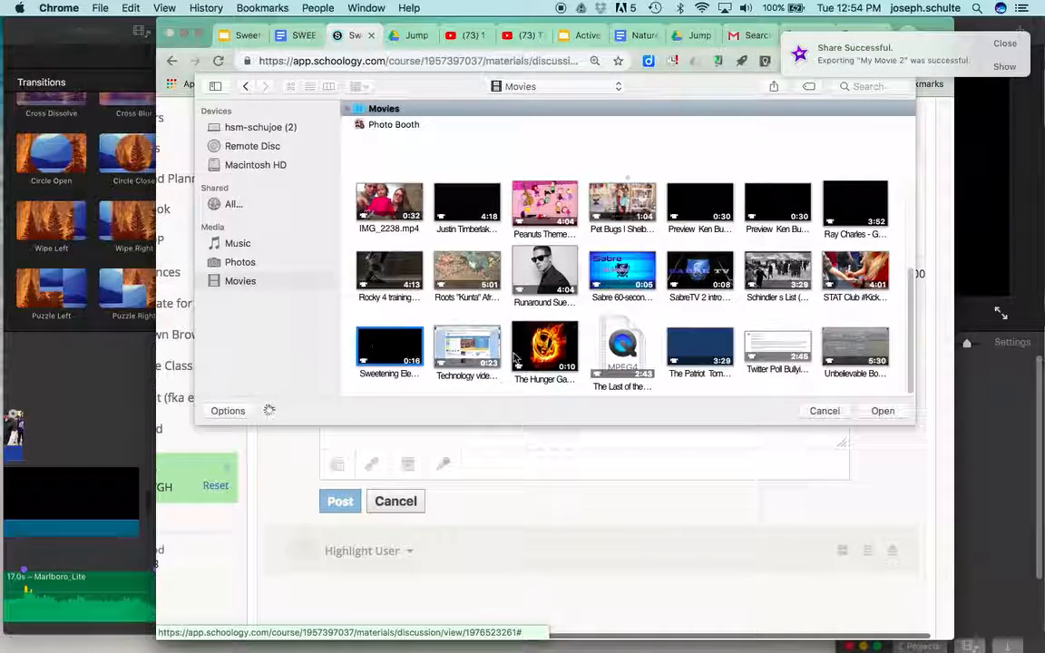
click(880, 411)
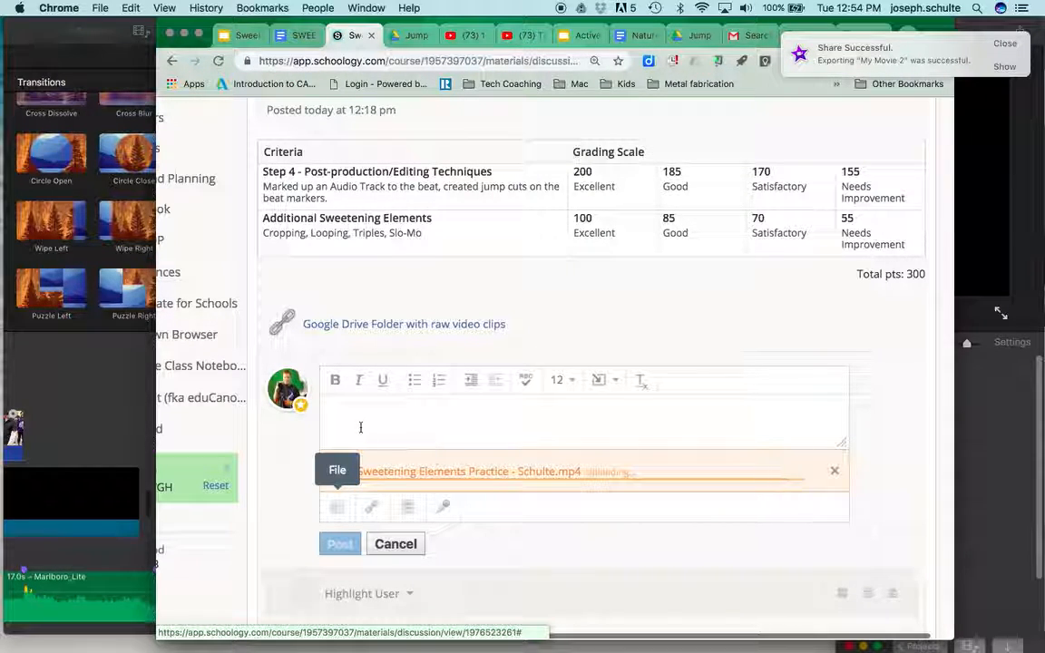
Step: Write "my contribution..." as the comment text and post it with the attached video to the discussion
click(350, 408)
text(my contribution...)
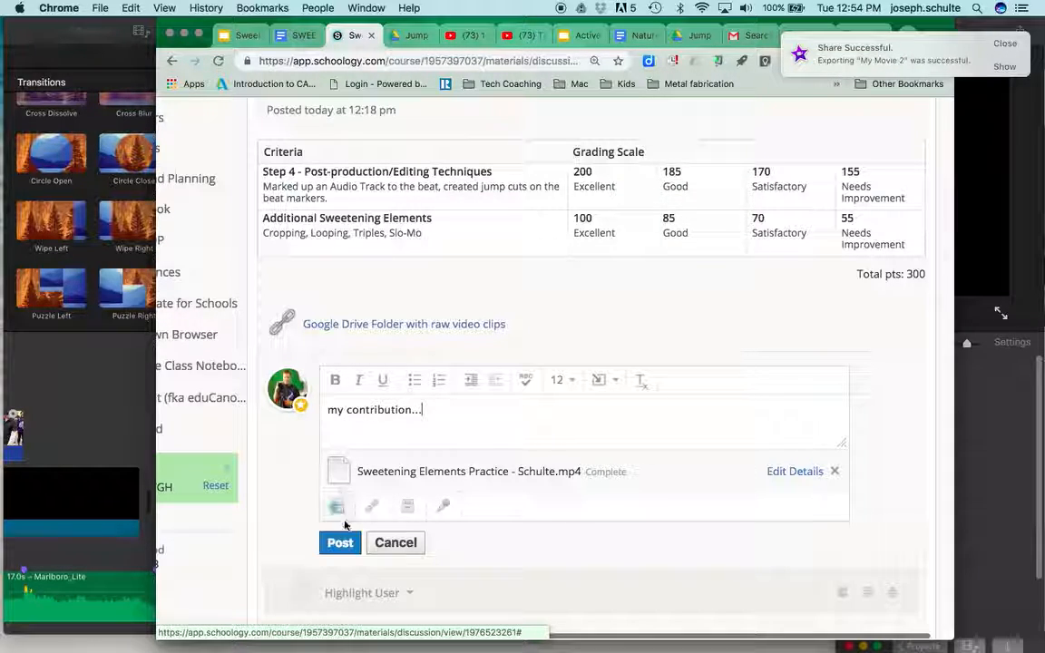
click(341, 544)
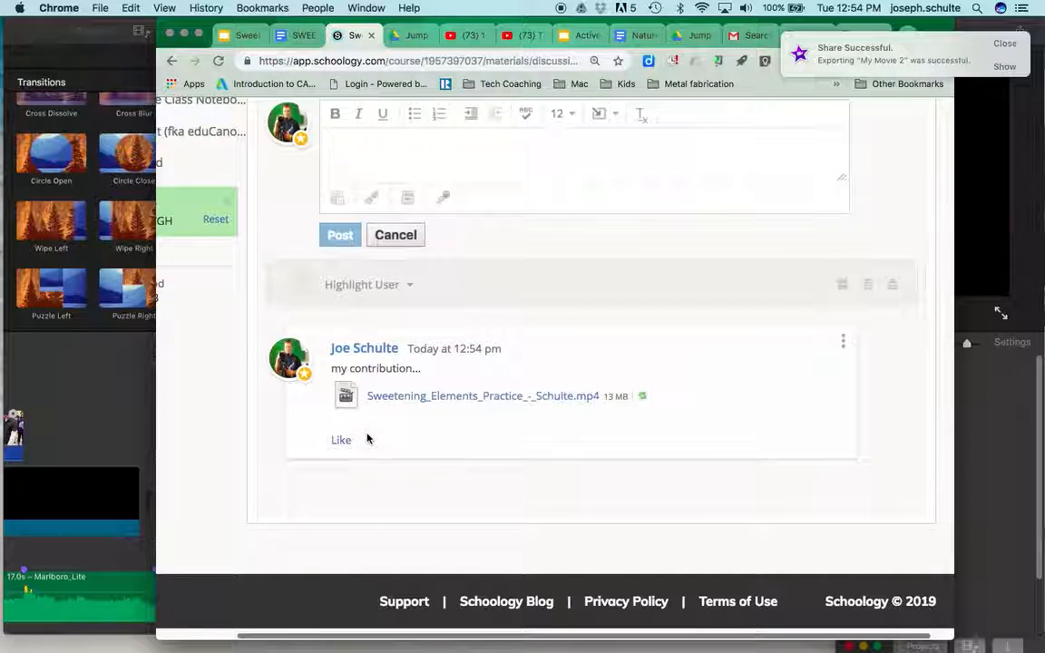
scroll(396, 373, up, 3)
scroll(394, 376, up, 10)
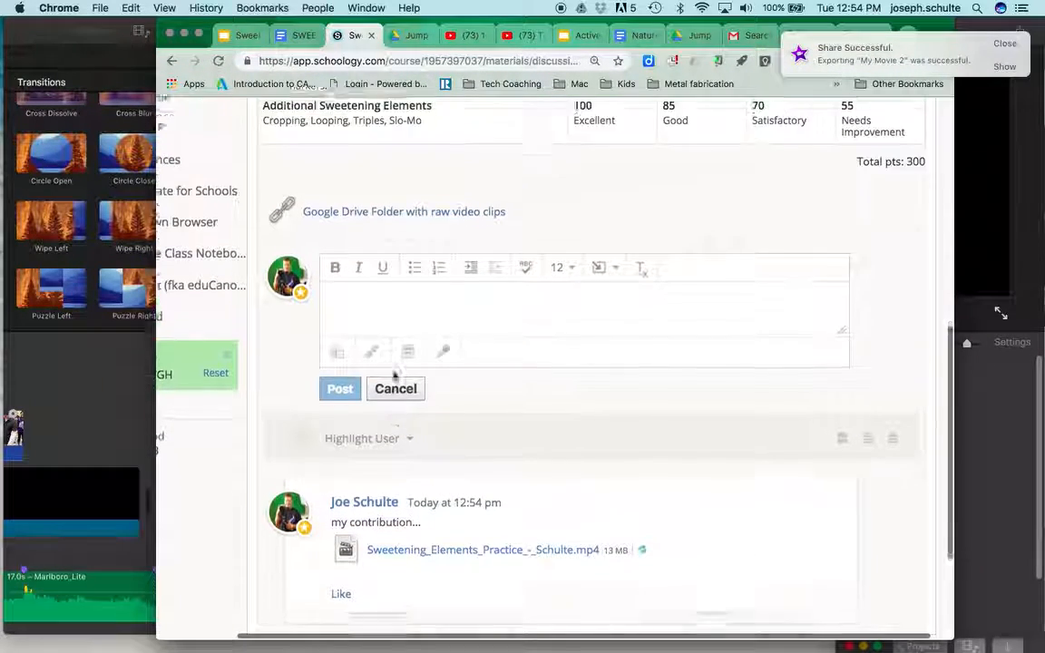